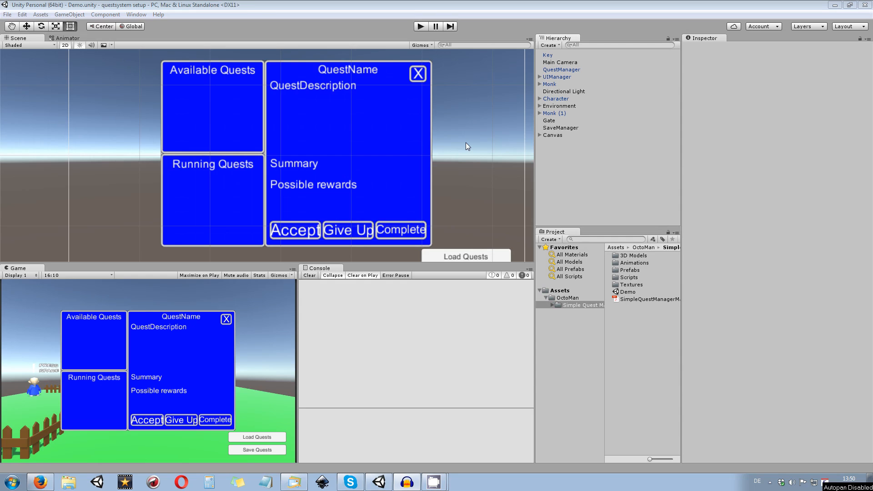
Run the Demo scene and walk the character over to the monk marked with the yellow exclamation mark
click(421, 26)
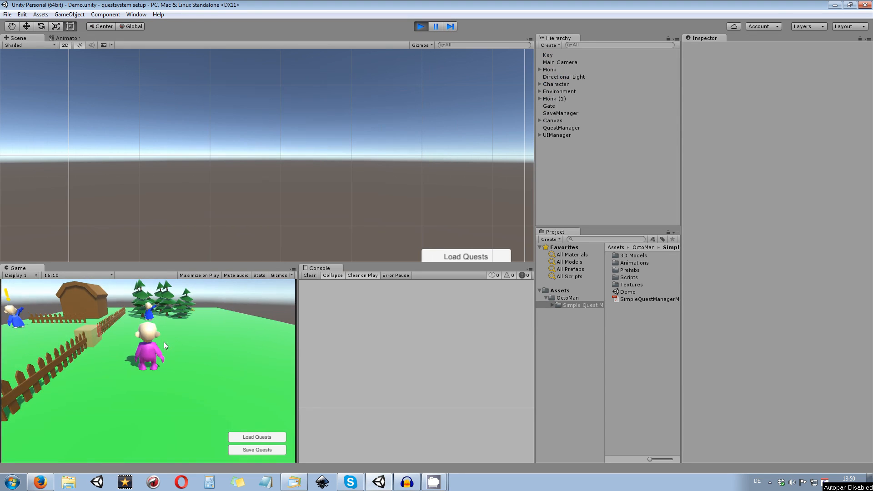
key(w)
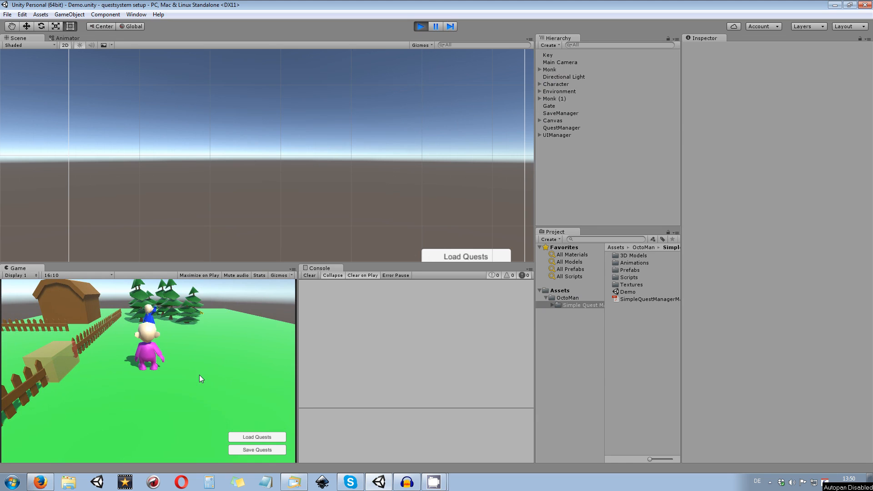
key(a)
key(d)
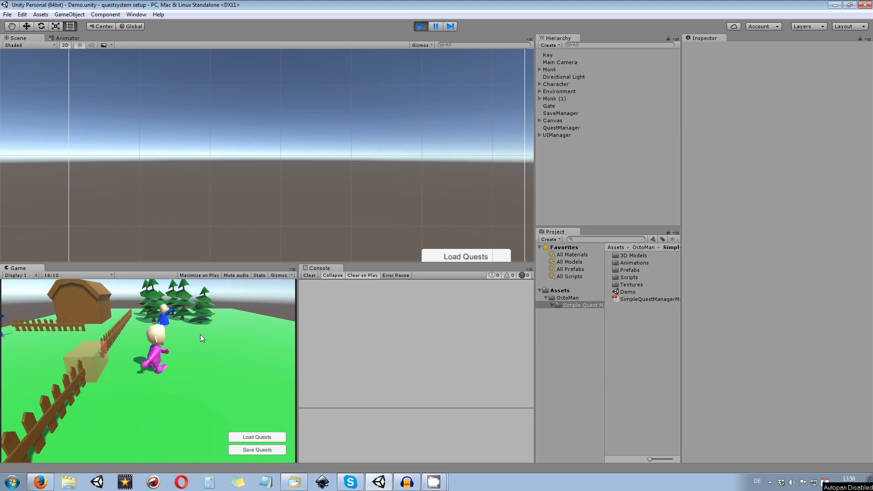
key(a)
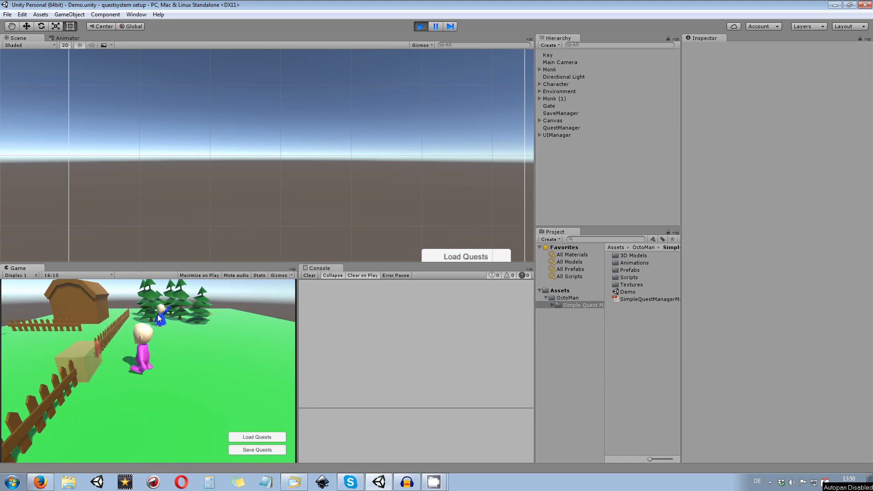
key(a)
key(w)
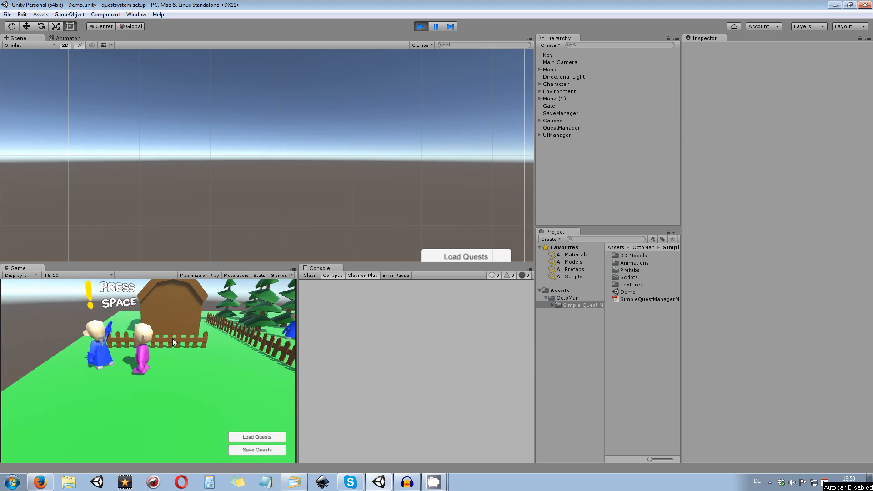
key(d)
key(a)
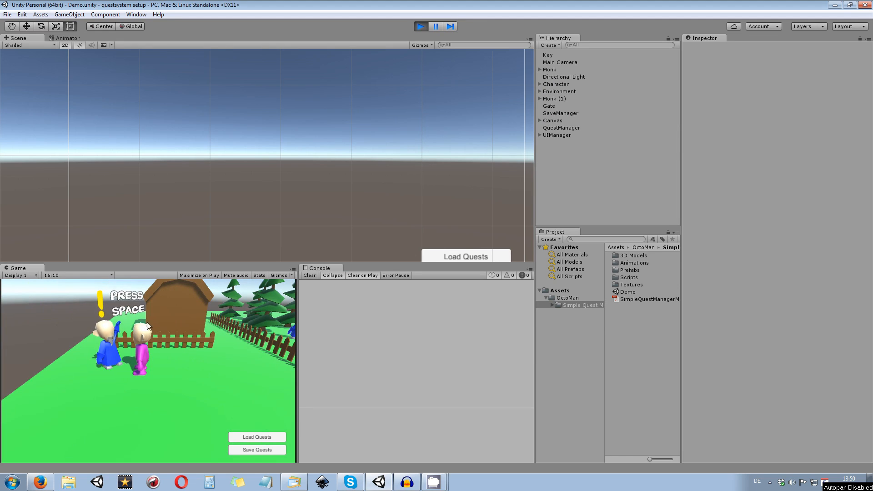
Talk to the monk and accept the Hello World quest
key(space)
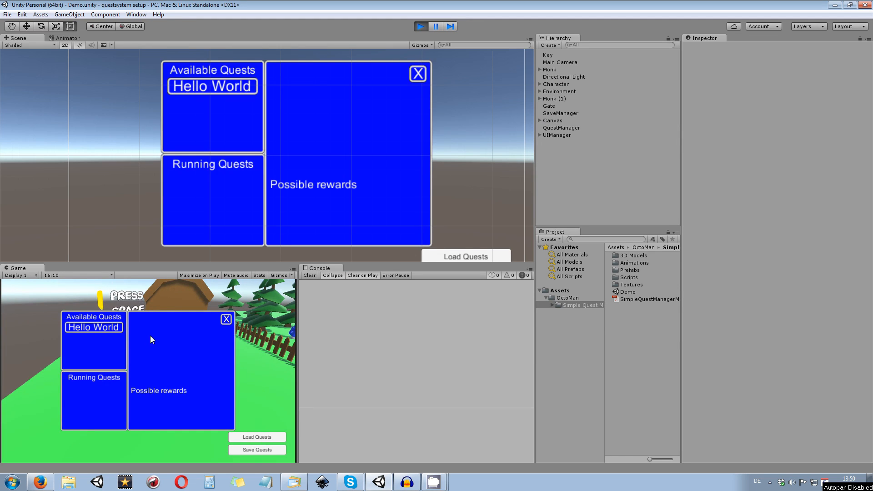
click(95, 329)
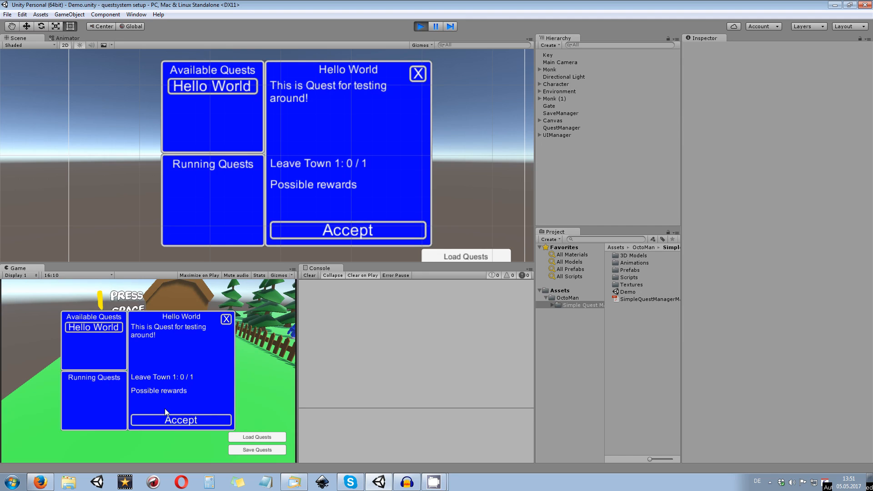
click(182, 420)
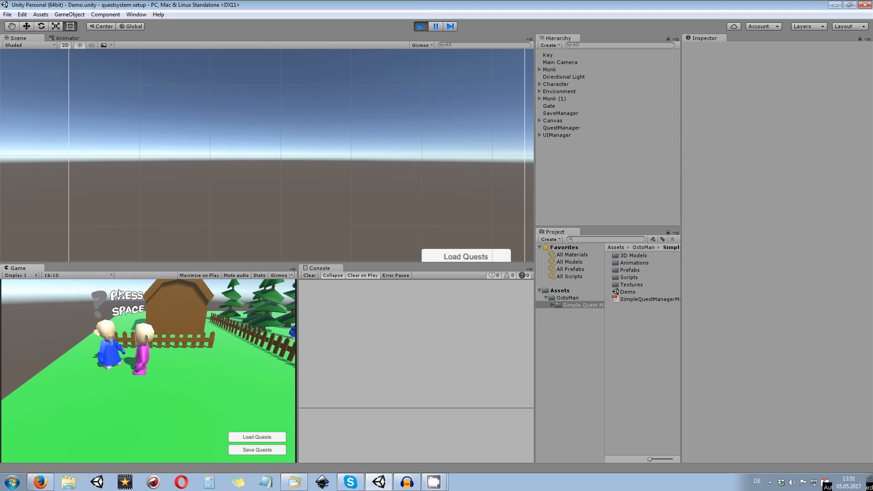
Walk the character to the translucent gate in the fence to fulfil the leave-town objective, and head back to the monk
key(d)
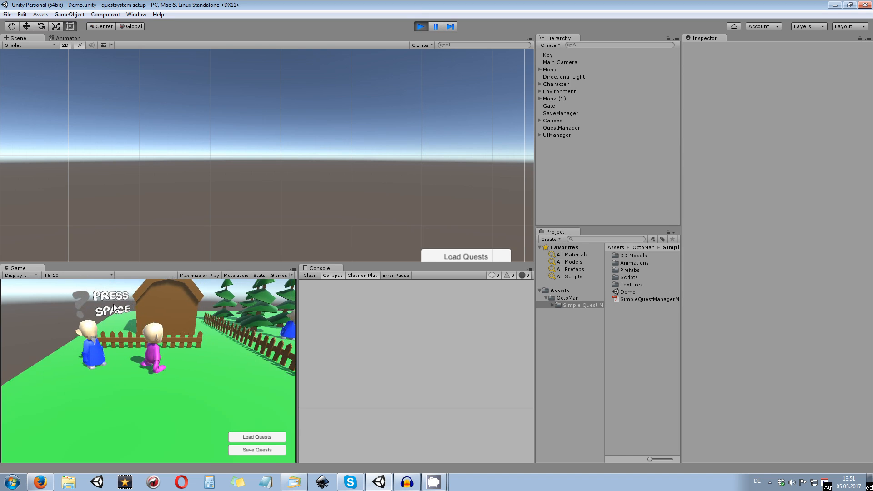
key(s)
key(s)
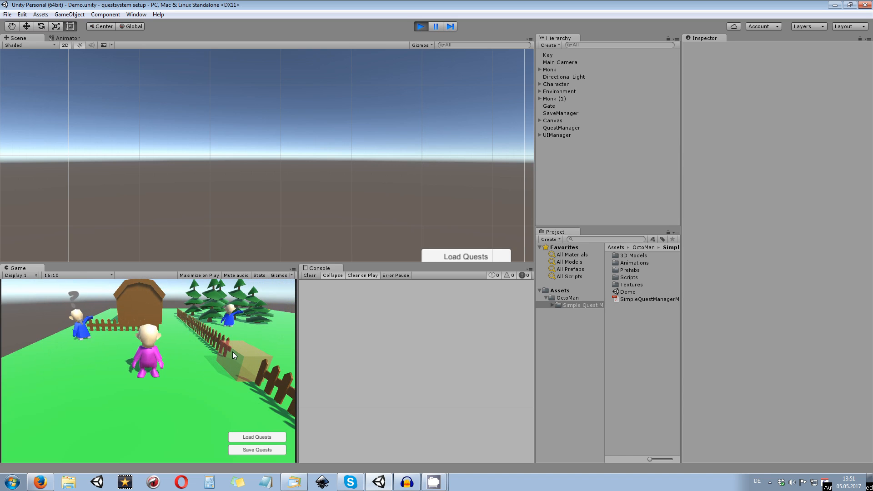
key(d)
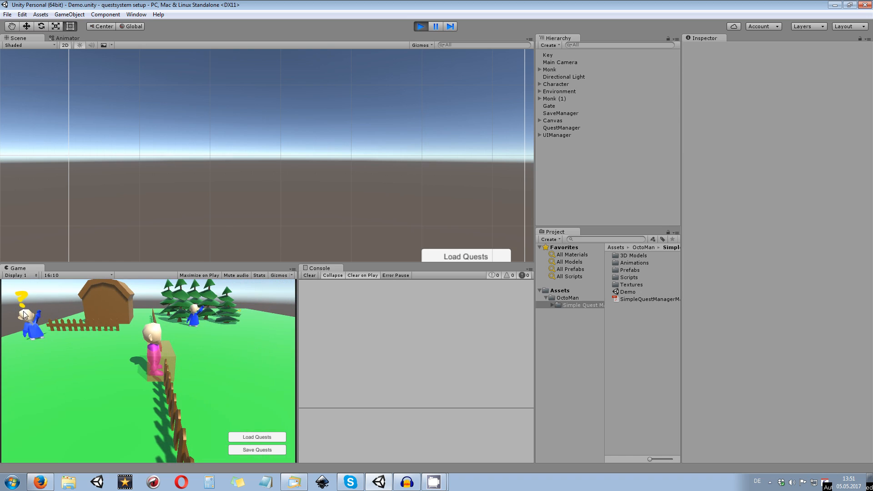
key(a)
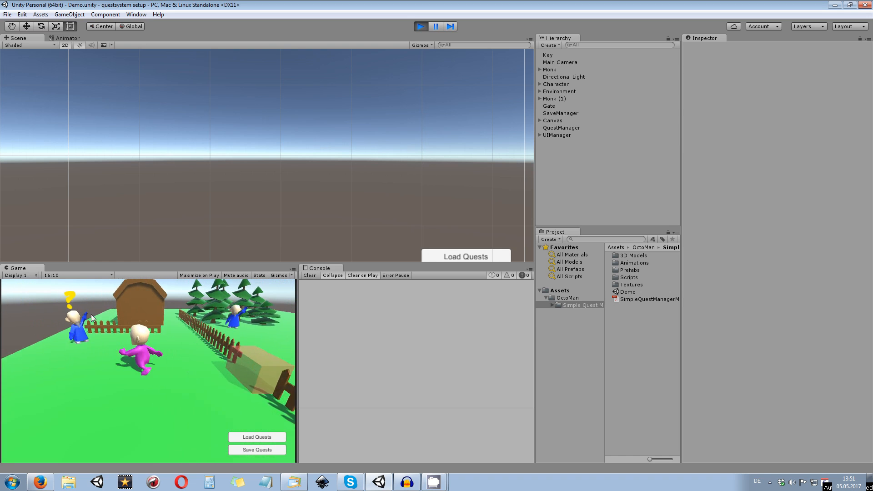
Hand in the running Hello World quest to the monk
key(space)
click(103, 388)
click(187, 418)
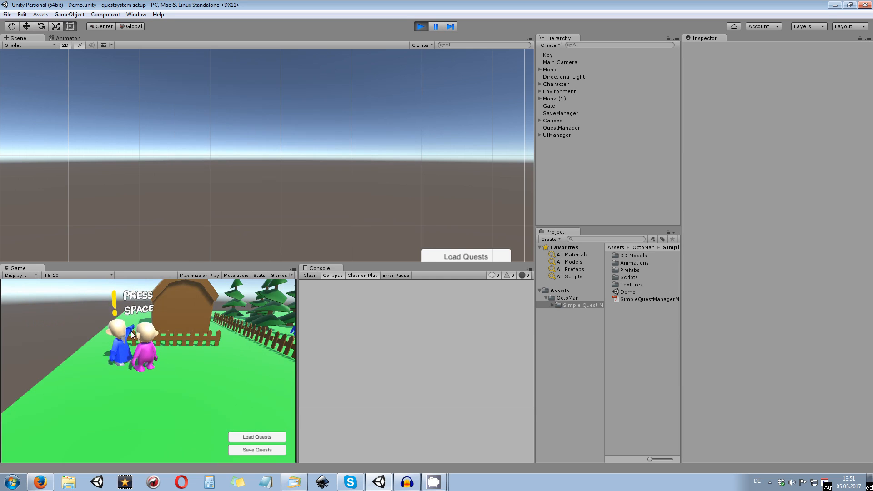
Talk to the same monk again and accept the Chain Quest
key(space)
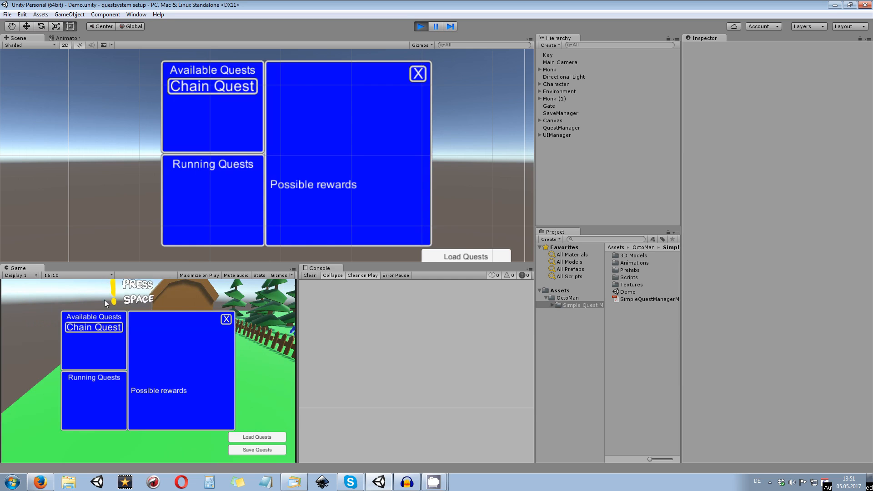
click(115, 334)
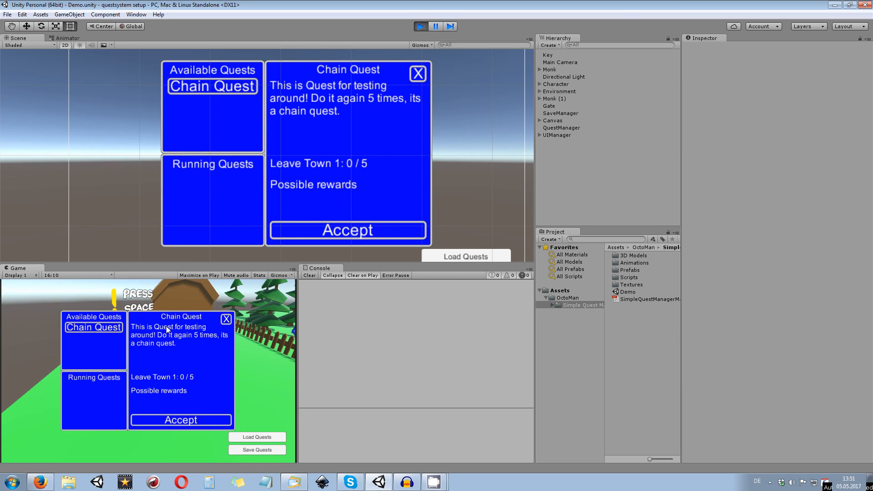
click(182, 420)
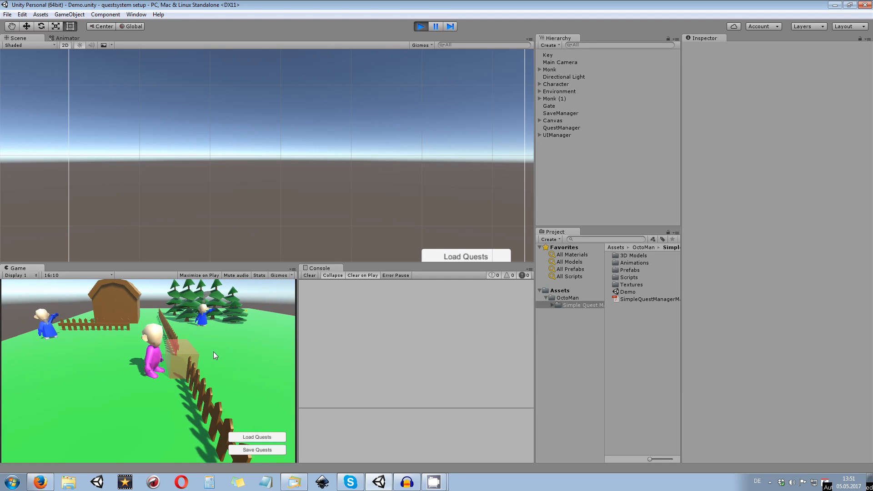
Walk the character back and forth through the gate until the Chain Quest's five leave-town counts are fulfilled
key(d)
key(a)
key(d)
key(a)
key(d)
key(a)
key(d)
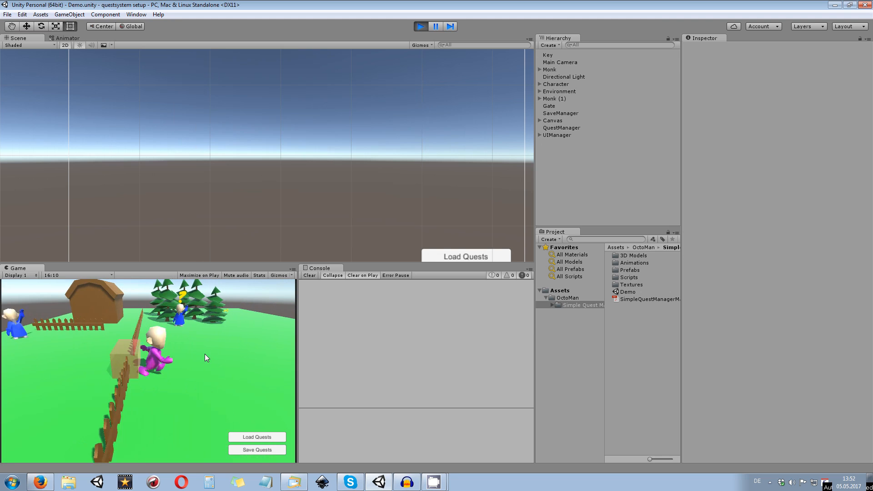
Walk to the monk in front of the trees and complete the Chain Quest with him
key(w)
key(w)
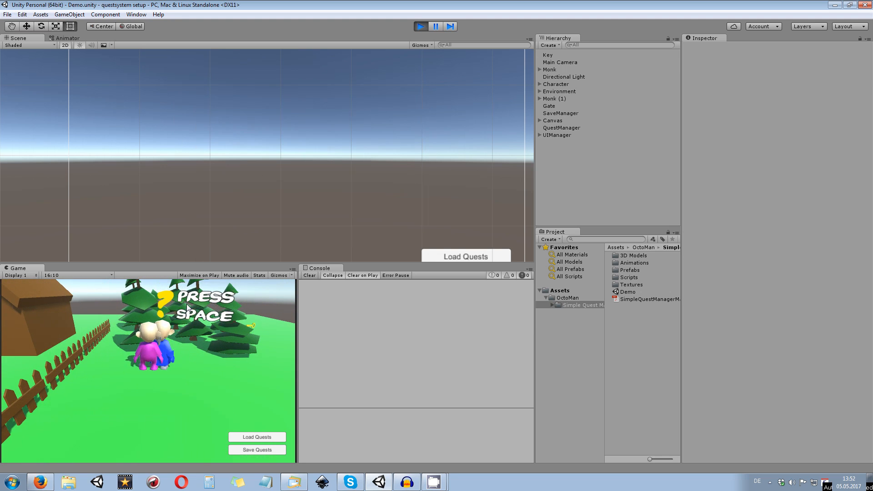
key(space)
click(109, 389)
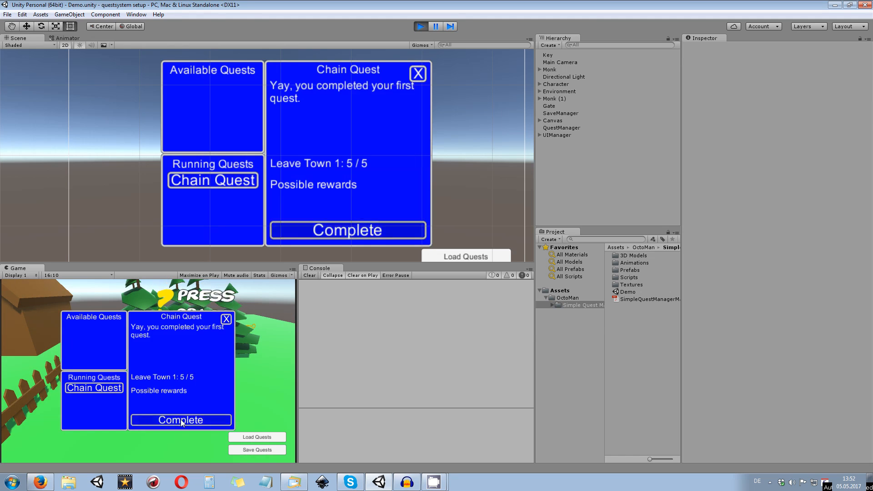
click(159, 419)
Walk the character past the gate once more and stop the scene's play mode
key(s)
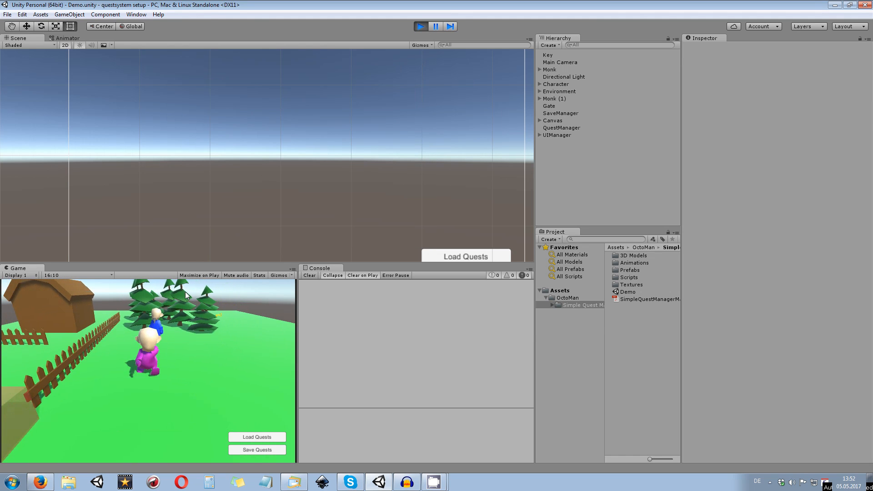
key(a)
key(a)
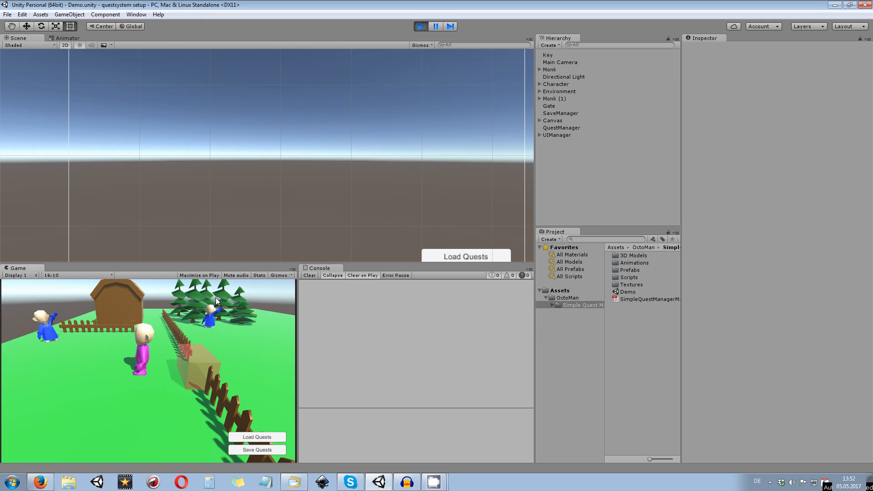
key(d)
key(d)
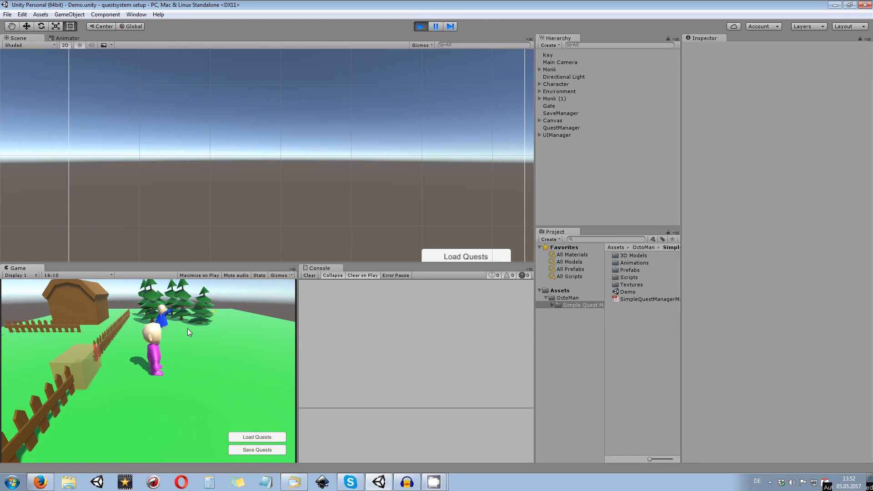
click(421, 26)
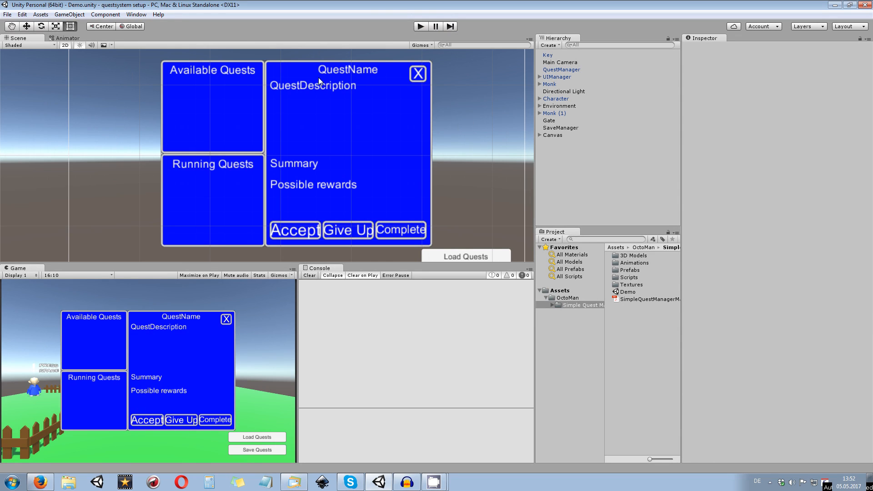
Create a new scene and open the Quests subfolder of the Simple Quest Manager's Prefabs
click(8, 14)
click(20, 20)
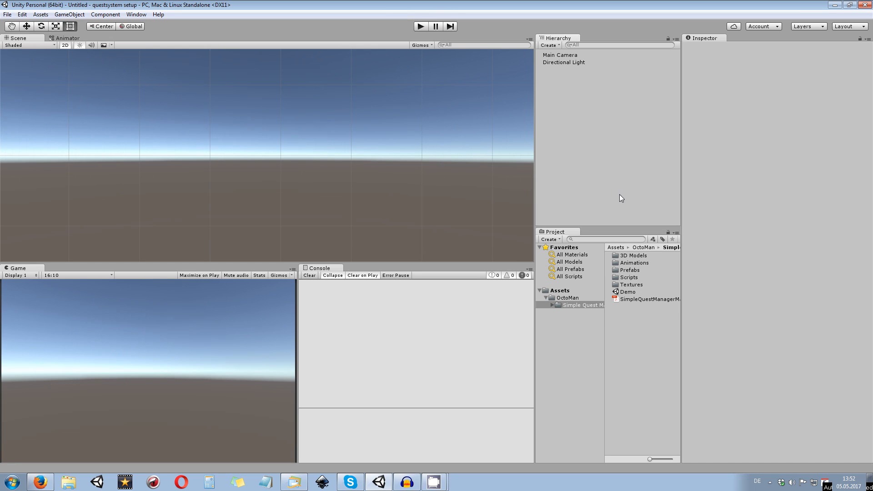
click(628, 271)
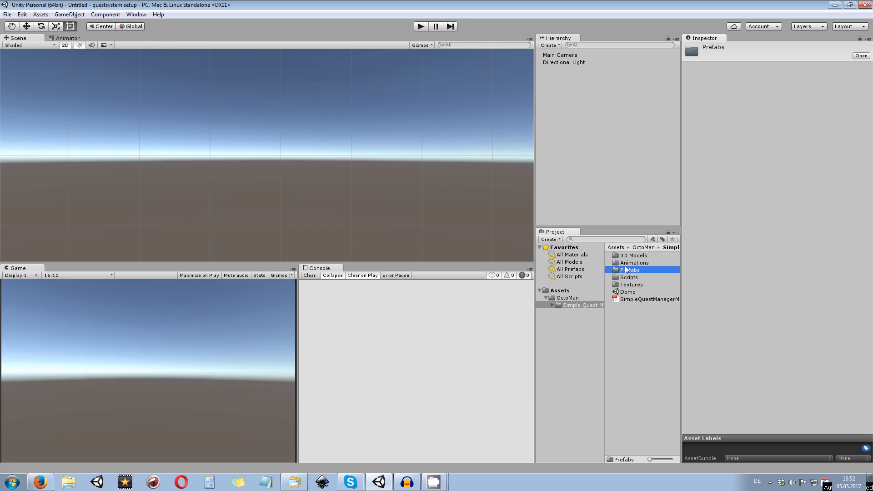
double_click(627, 263)
click(573, 326)
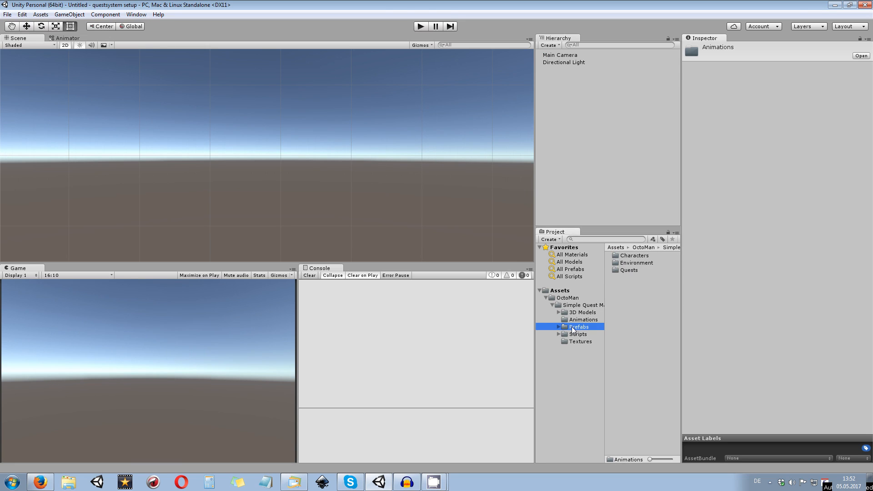
double_click(627, 270)
click(623, 270)
click(634, 300)
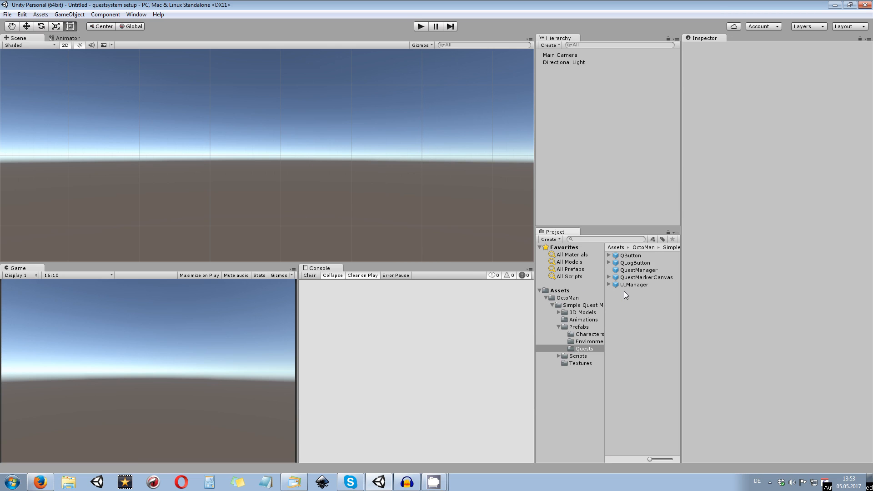
Add the QuestManager and UIManager prefabs to the scene and deactivate the UIManager object
drag(638, 270, 571, 175)
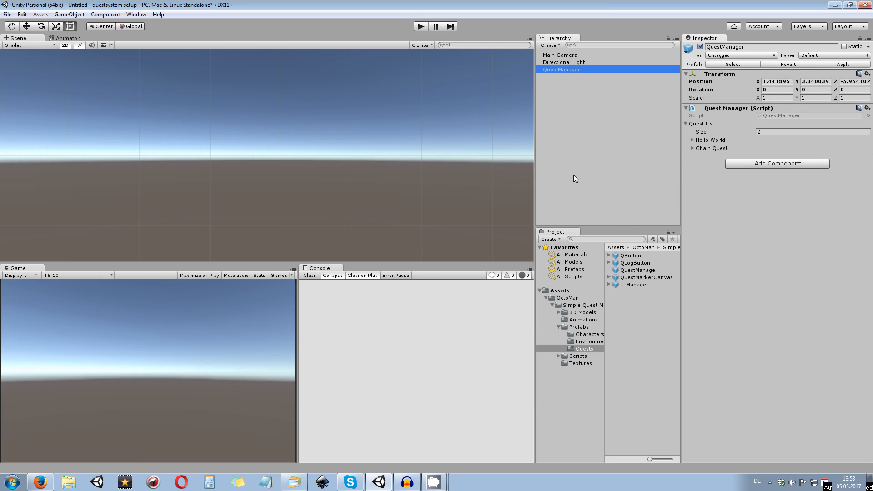
drag(619, 285, 598, 165)
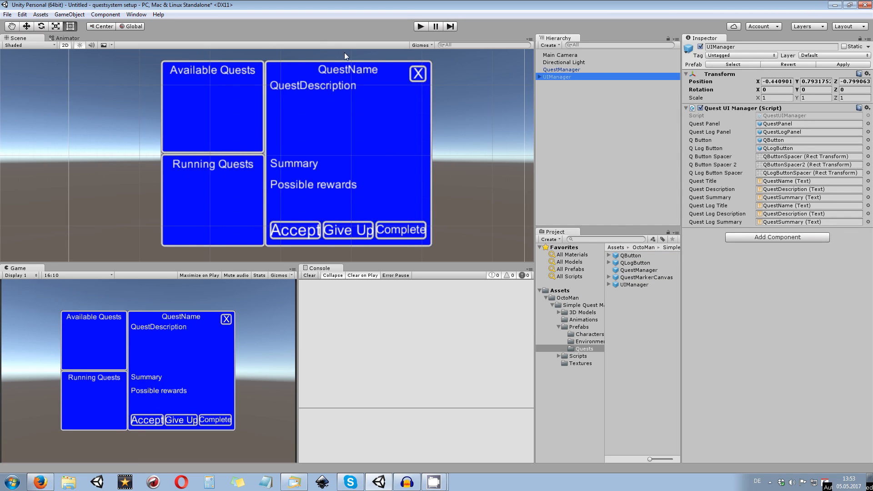
click(700, 47)
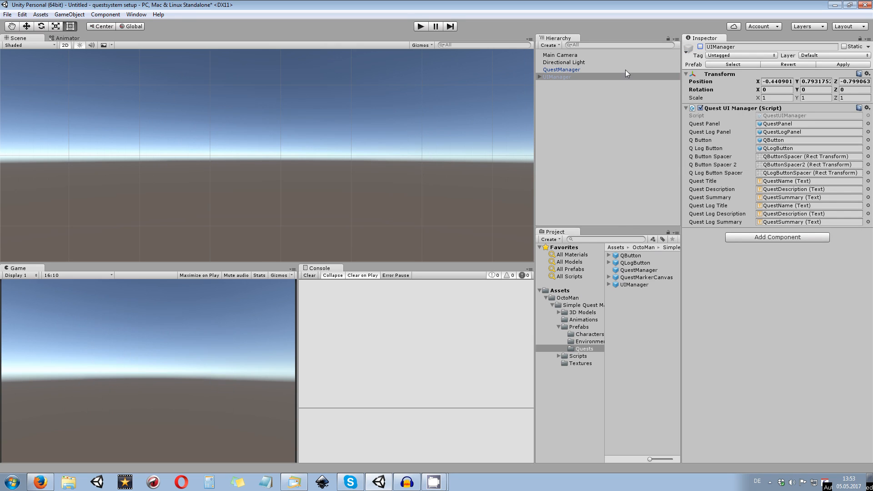
Expand the Hello World entry in the QuestManager's quest list and open the Simple Quest Manager asset folder
click(562, 70)
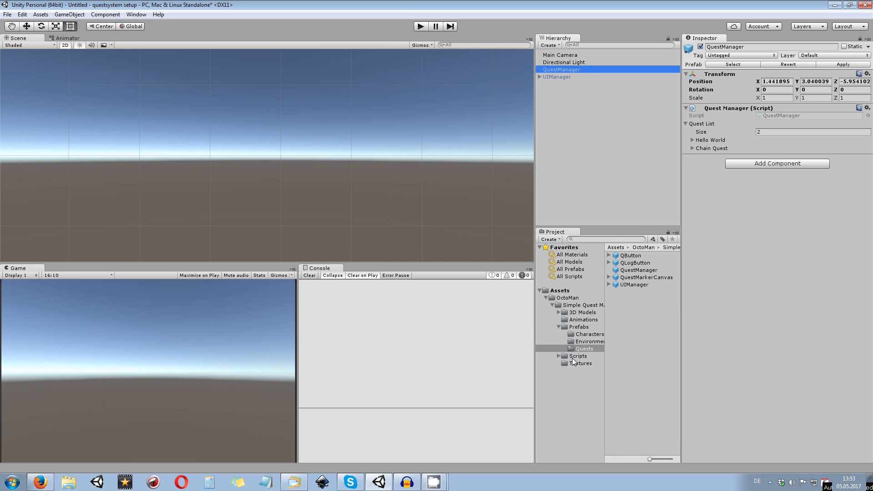
click(691, 140)
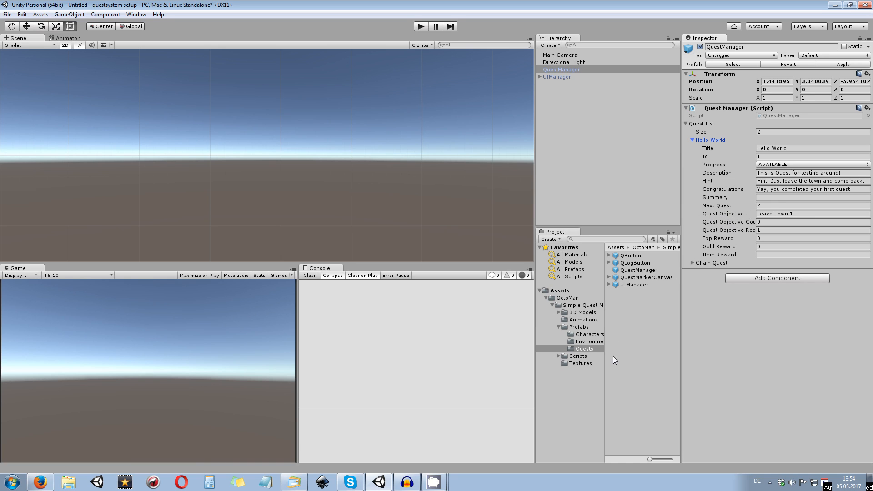
click(570, 298)
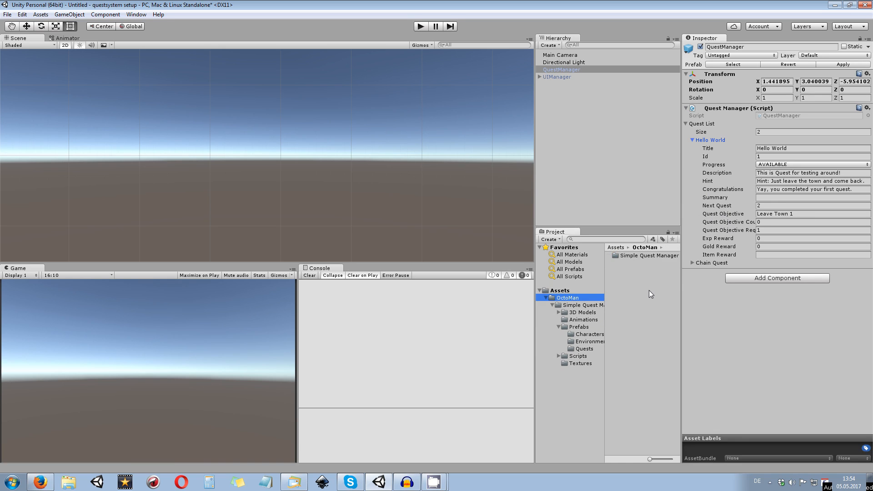
click(581, 292)
click(573, 305)
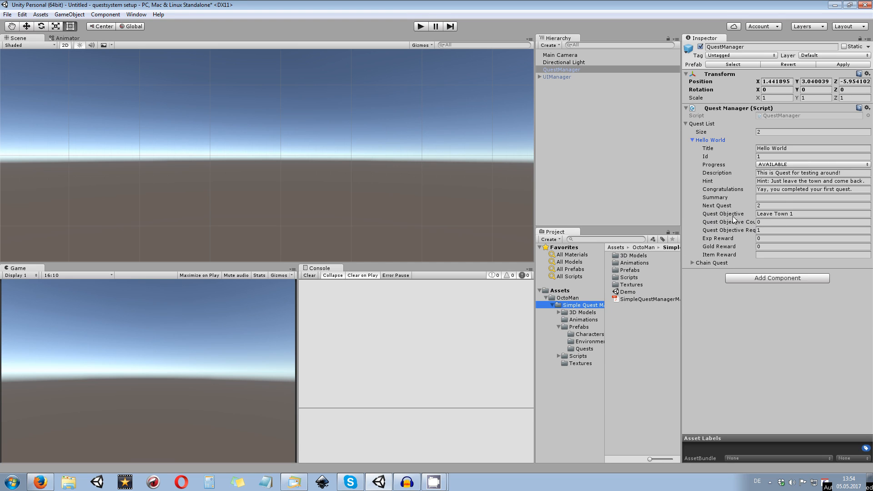
Clear the QuestManager's quest list by setting its size to 0, and set the size to 1 for a blank quest
drag(681, 211, 608, 207)
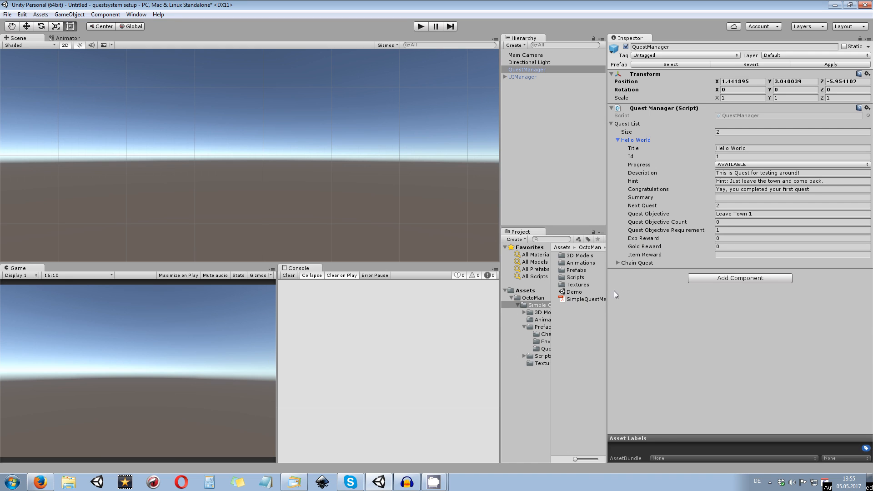
drag(608, 280, 678, 288)
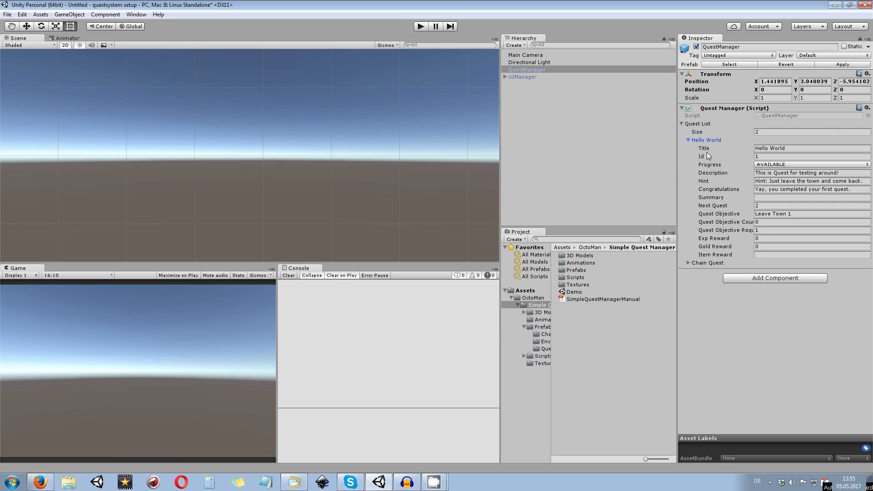
click(688, 141)
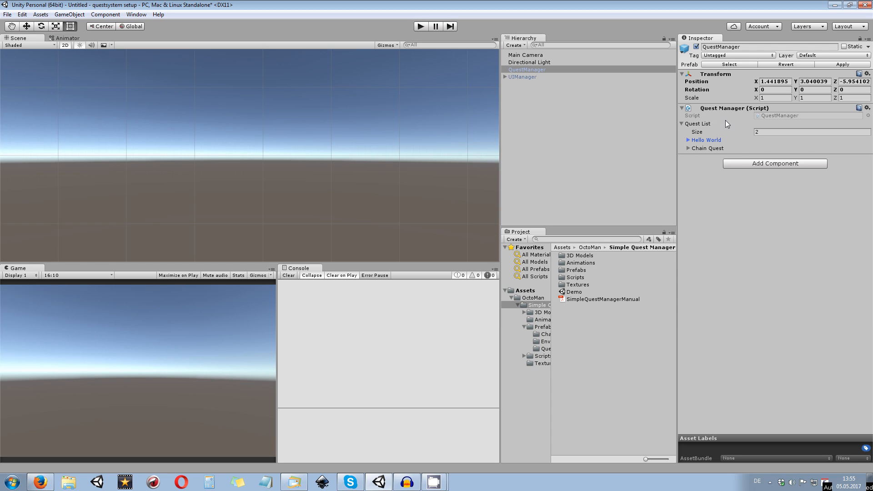
click(762, 132)
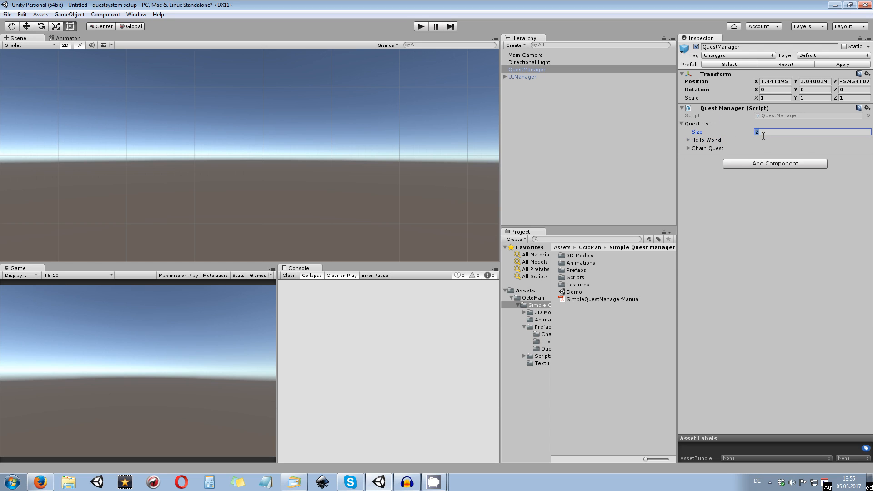
text(0)
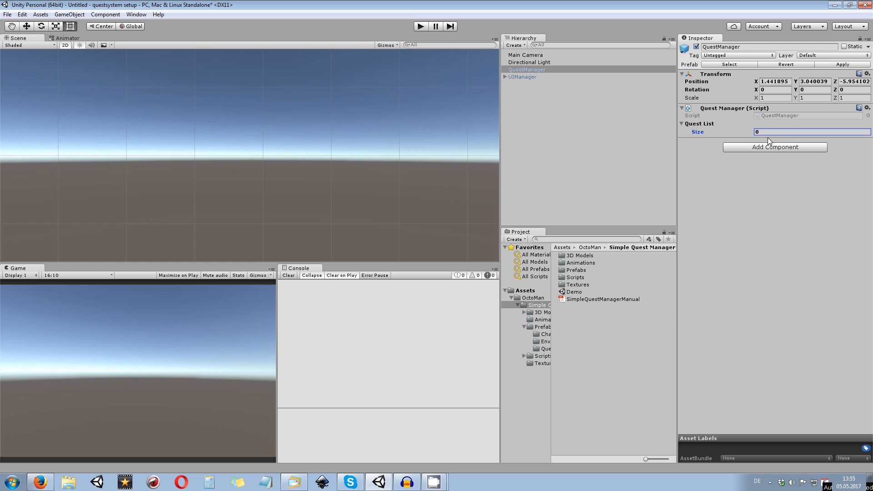
text(1)
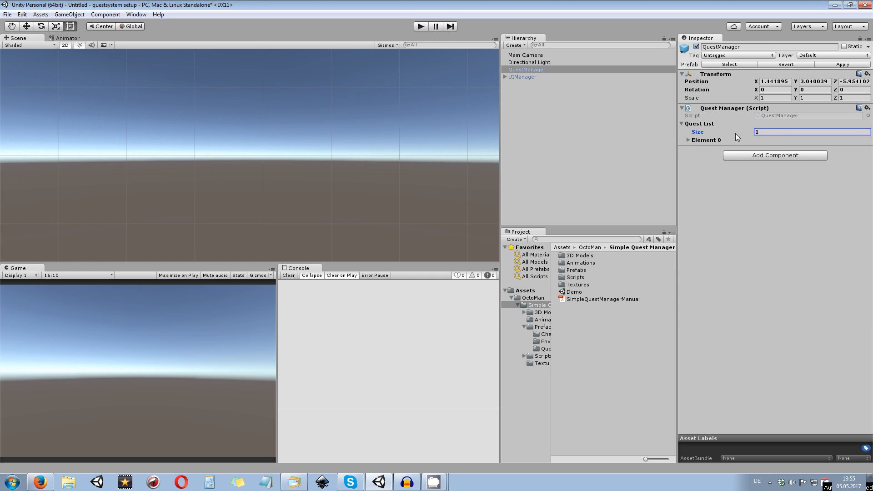
Title the blank quest in the QuestManager's list "First Quest"
click(688, 140)
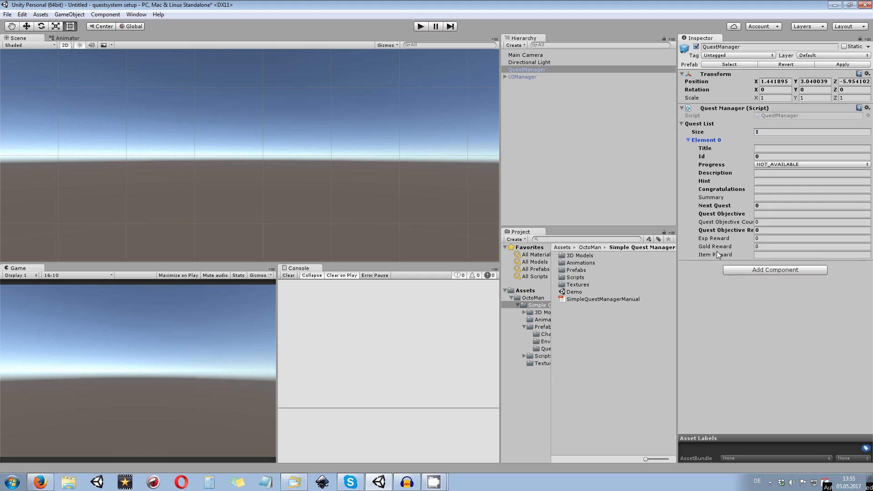
click(771, 148)
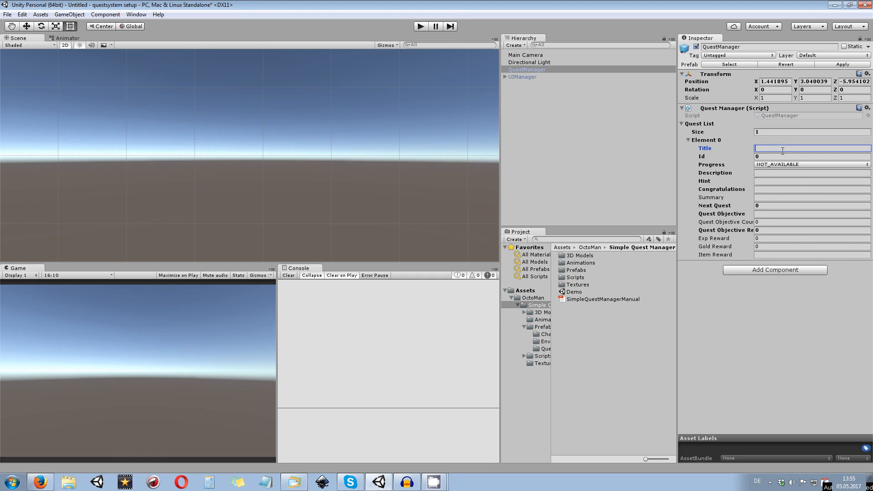
text(First Quest)
Reactivate the UIManager object in the scene
click(522, 77)
click(696, 46)
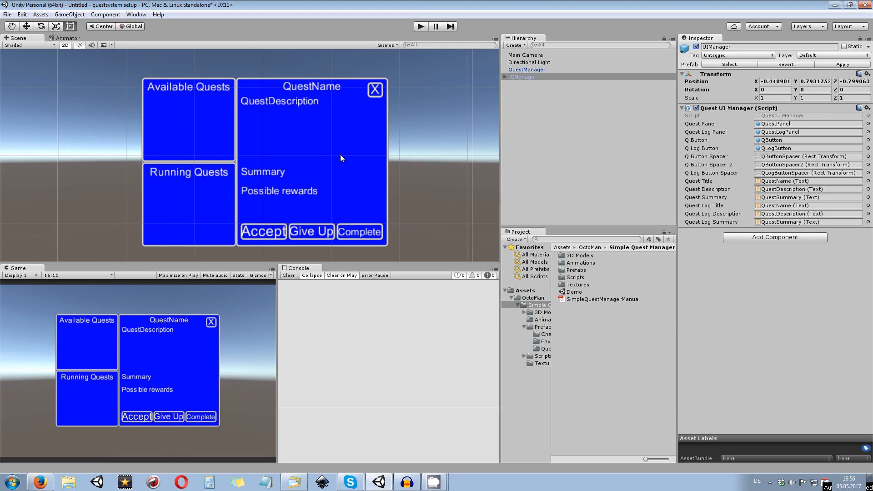
Give the First Quest in the QuestManager the Id 1 and set its progress to AVAILABLE
click(534, 70)
click(767, 156)
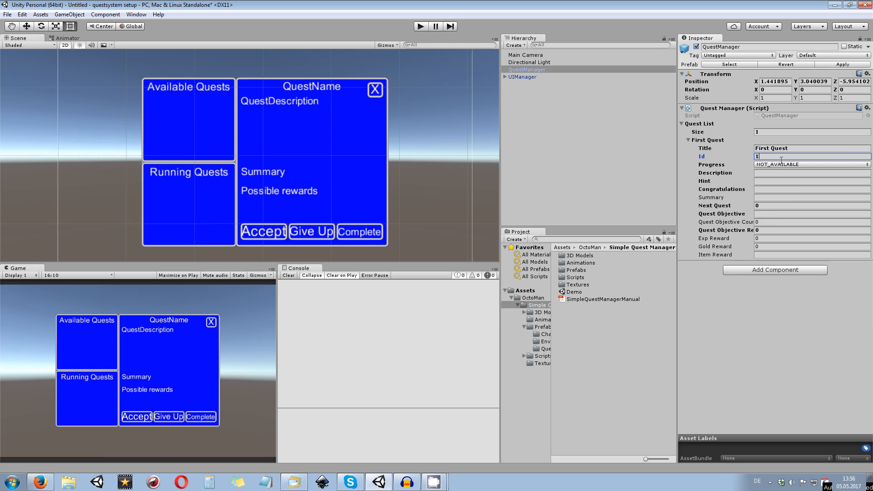
text(1)
click(773, 166)
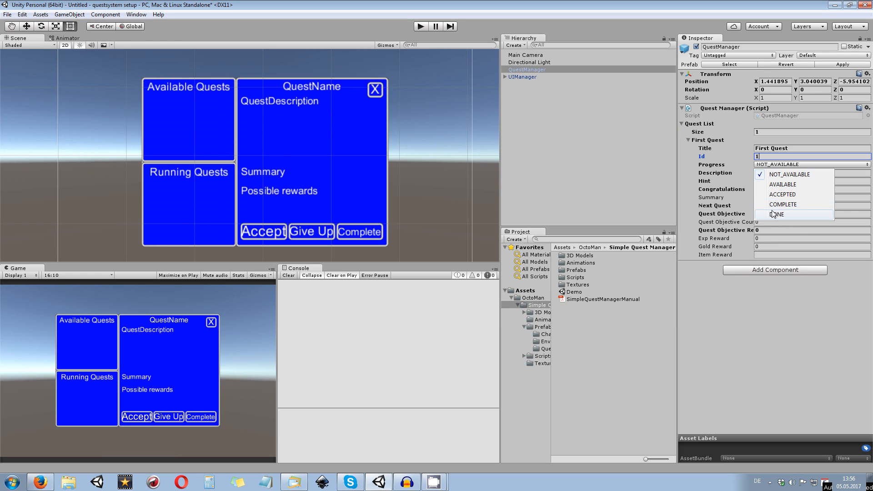
click(783, 184)
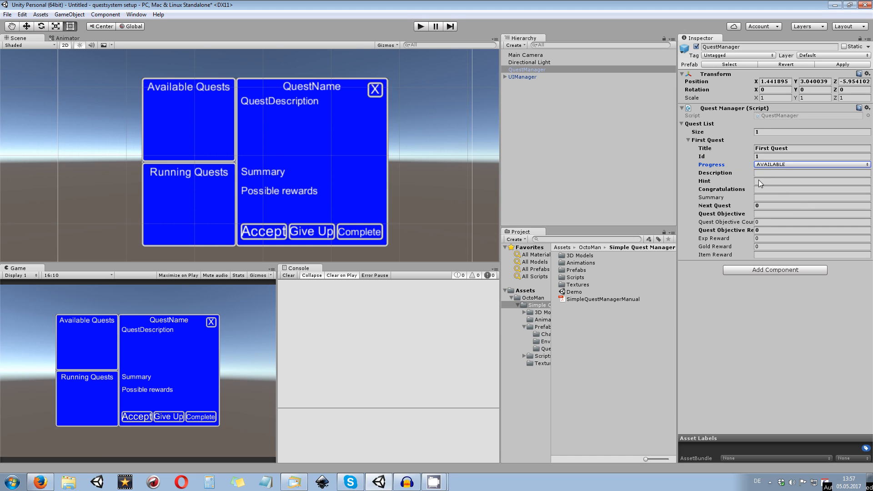
Set the First Quest's description to "Go to Location XYZ."
click(773, 174)
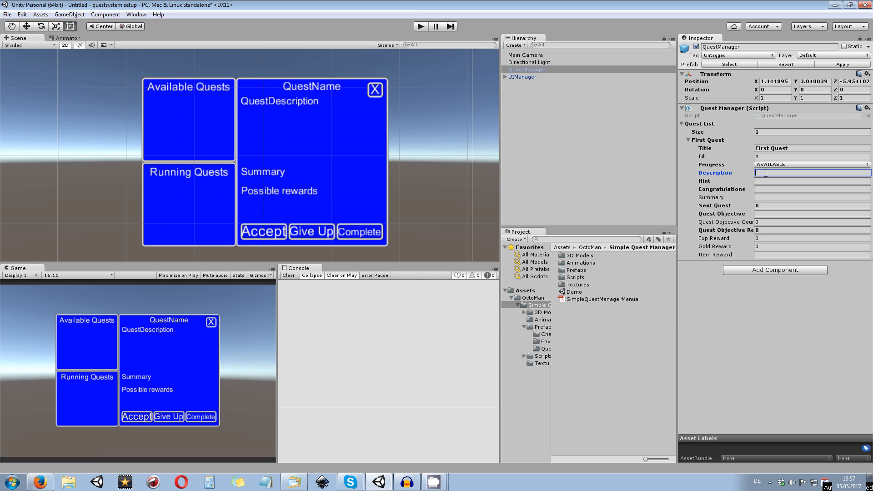
text(Go to Location XYZ.)
click(791, 181)
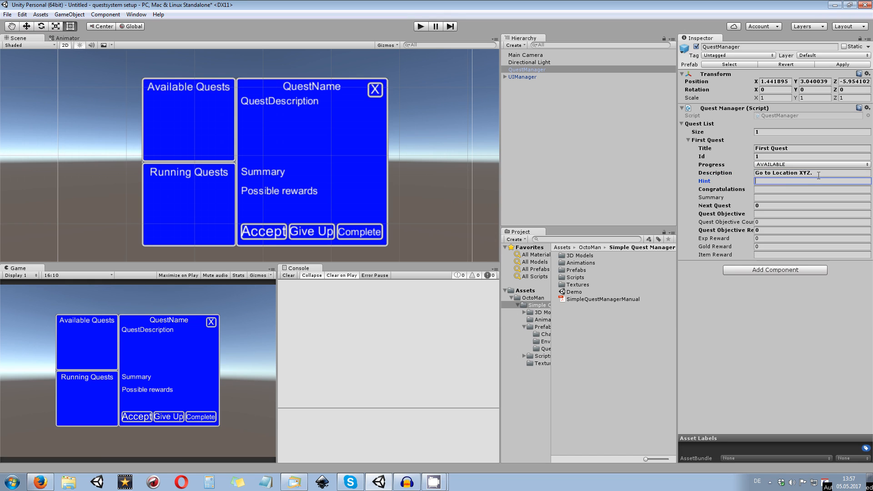
drag(817, 175, 756, 173)
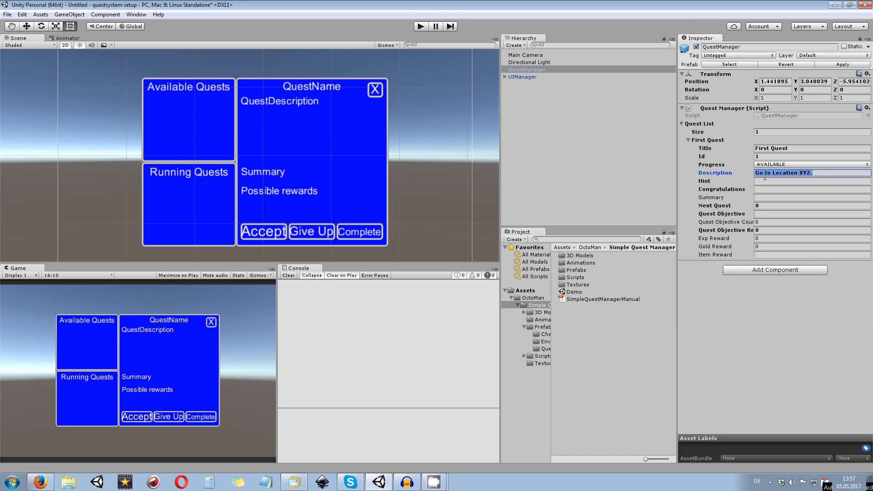
click(772, 181)
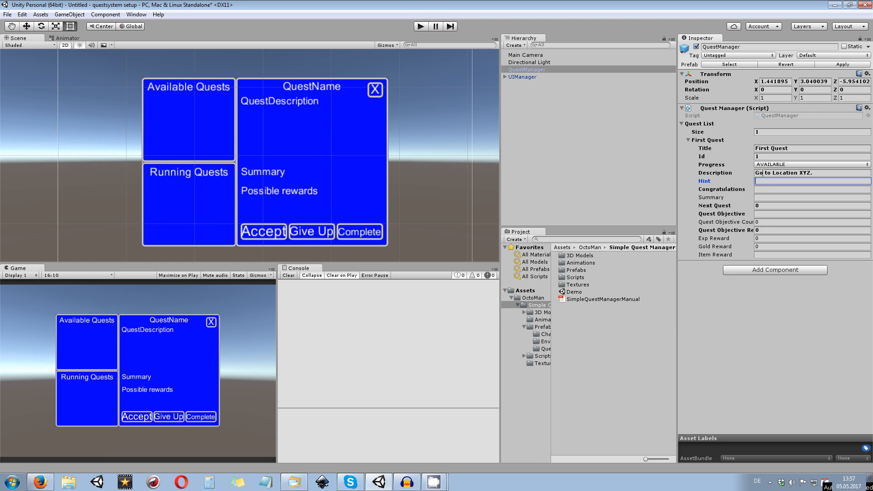
click(763, 166)
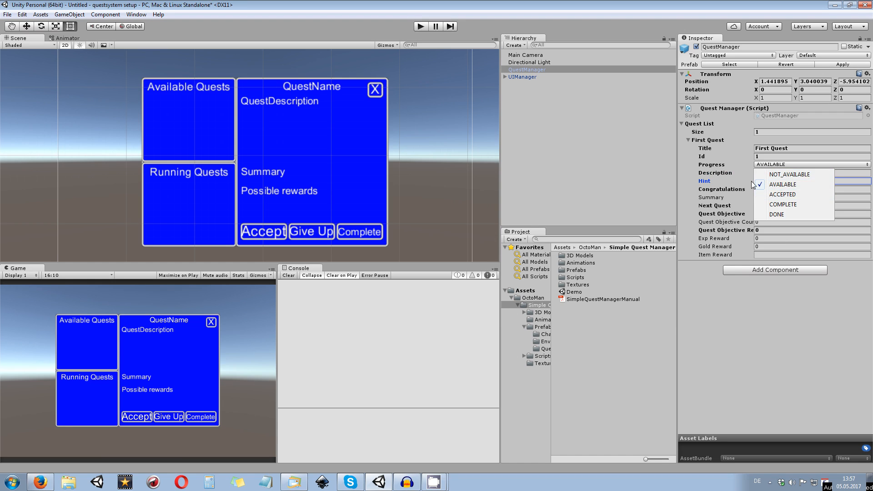
click(727, 174)
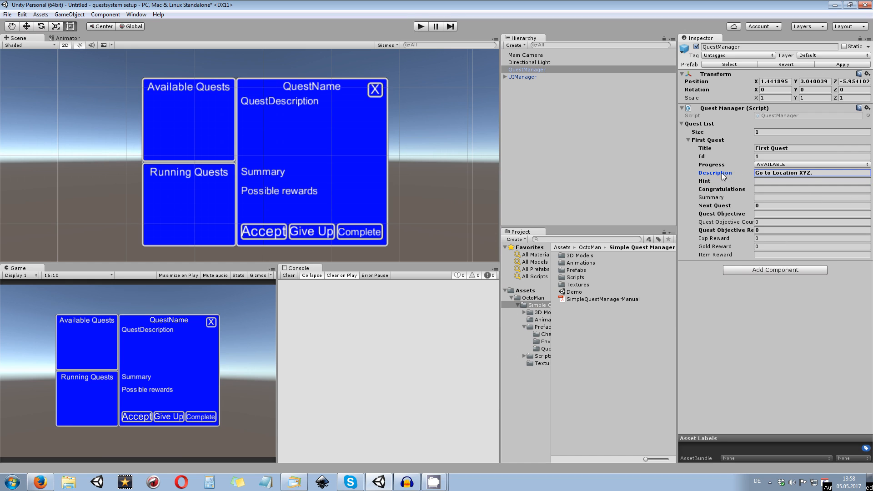
Set the First Quest's hint to "Move Now!" and its congratulations text to "Hey you made. Here is your reward."
click(763, 181)
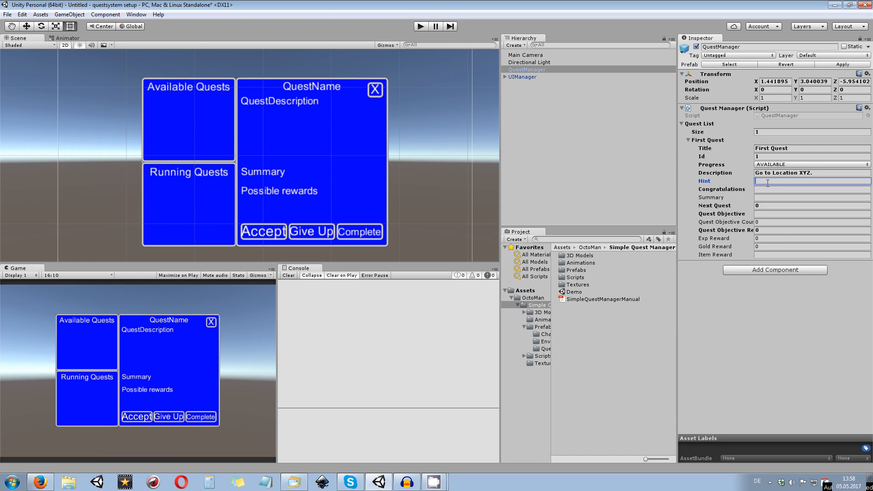
text(Move Now)
click(765, 190)
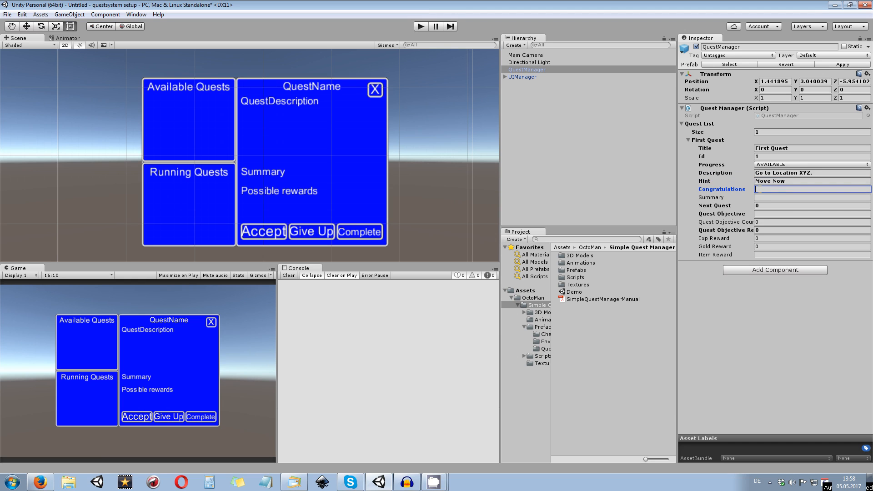
text(Hey you made. Here is your reward.)
click(801, 180)
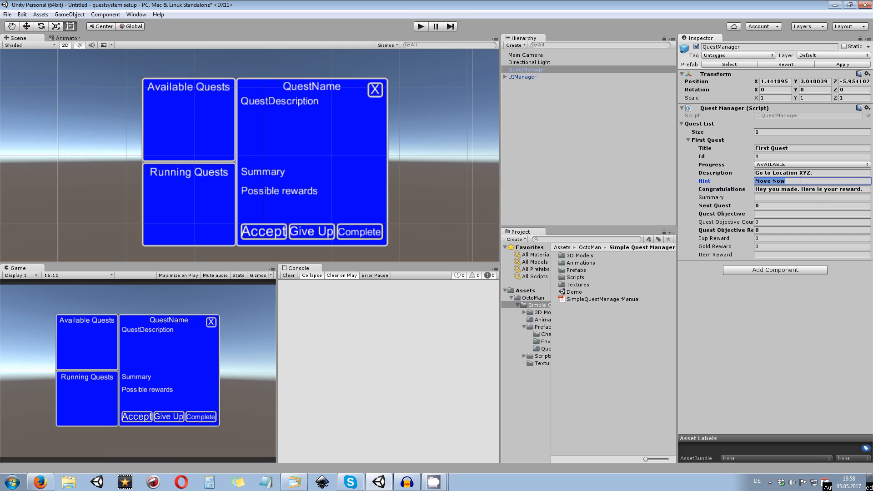
click(801, 181)
Set the First Quest's objective to "location XYZ" and its quest objective requirement to 1
click(780, 199)
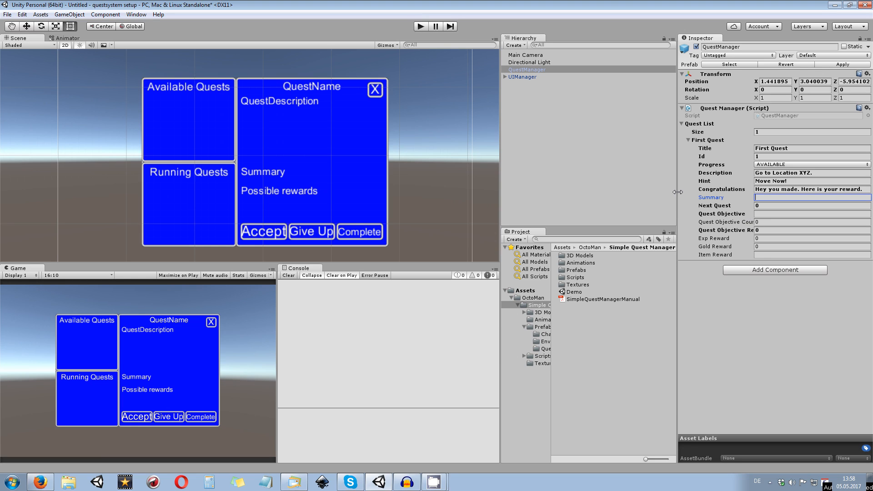
drag(677, 186, 599, 204)
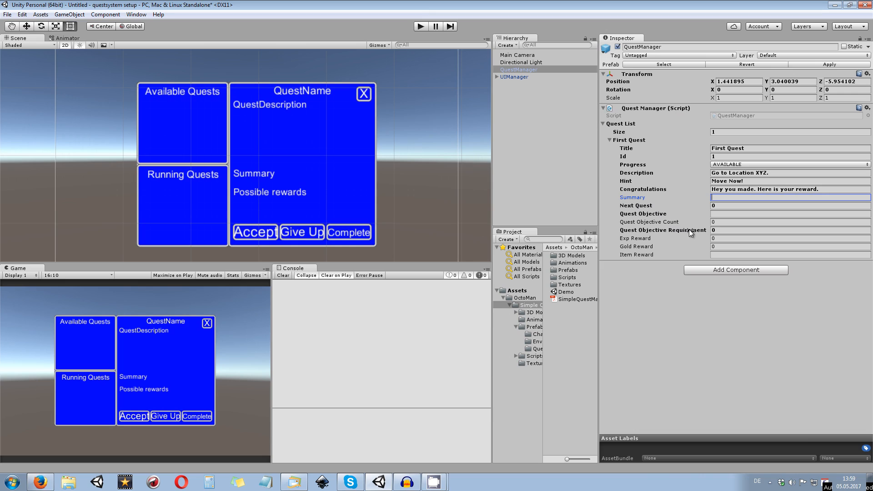
click(720, 206)
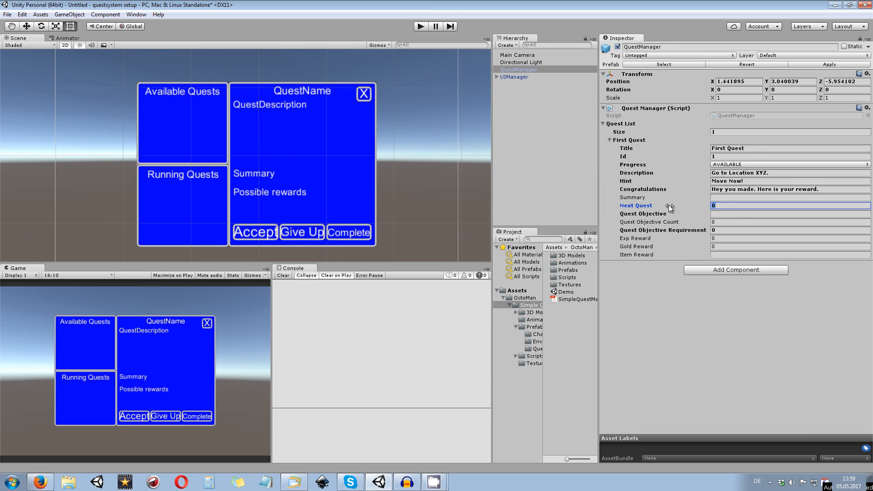
click(716, 214)
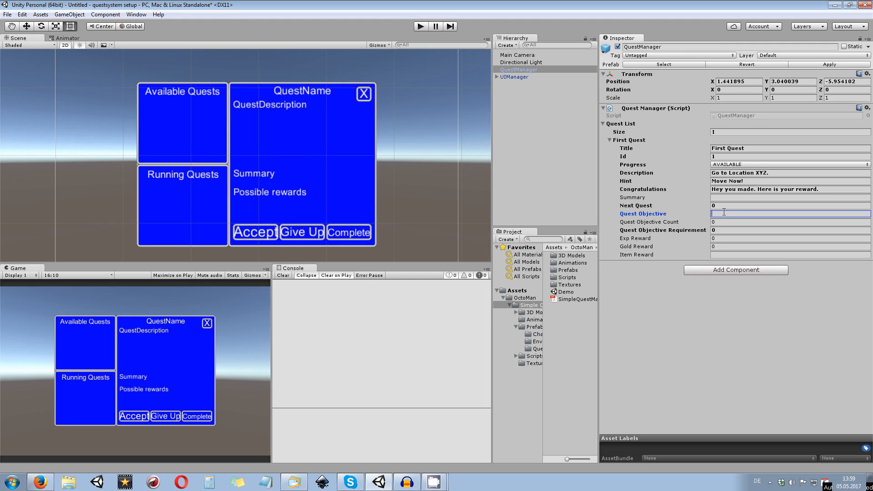
text(lco)
key(BackSpace)
text(cation XYZ)
click(727, 213)
text(i)
key(Return)
click(765, 215)
click(728, 230)
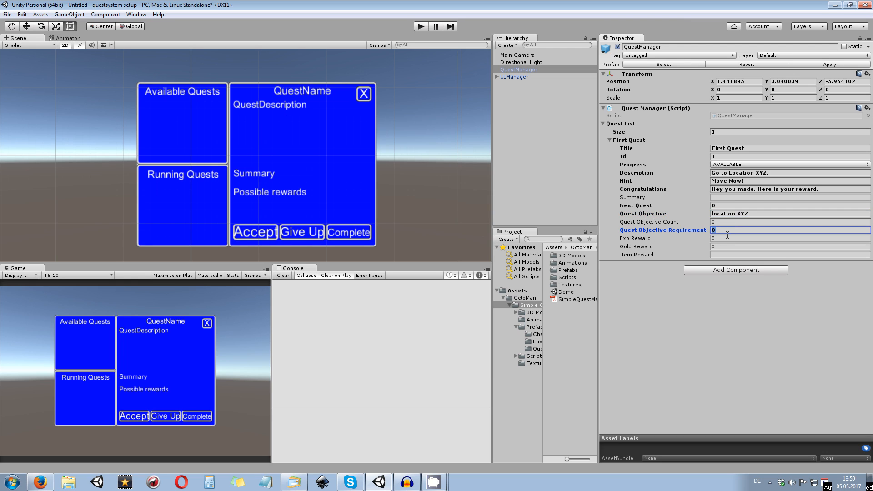
text(1)
click(726, 167)
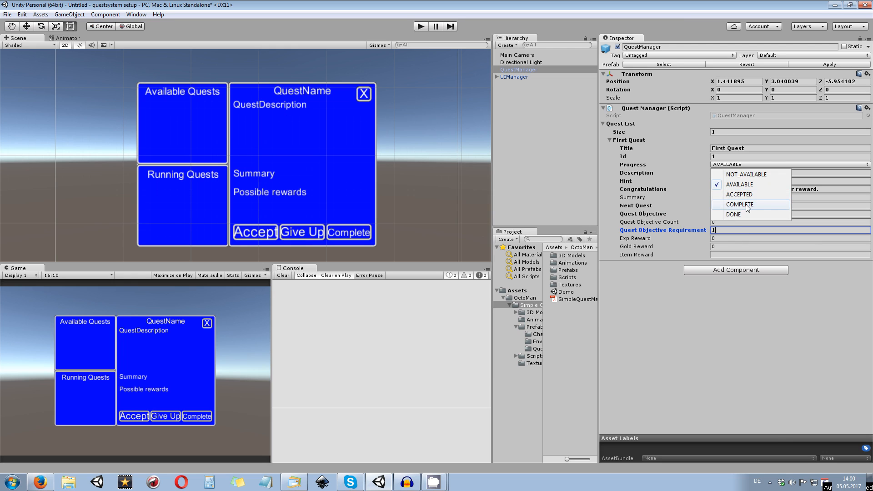
click(743, 165)
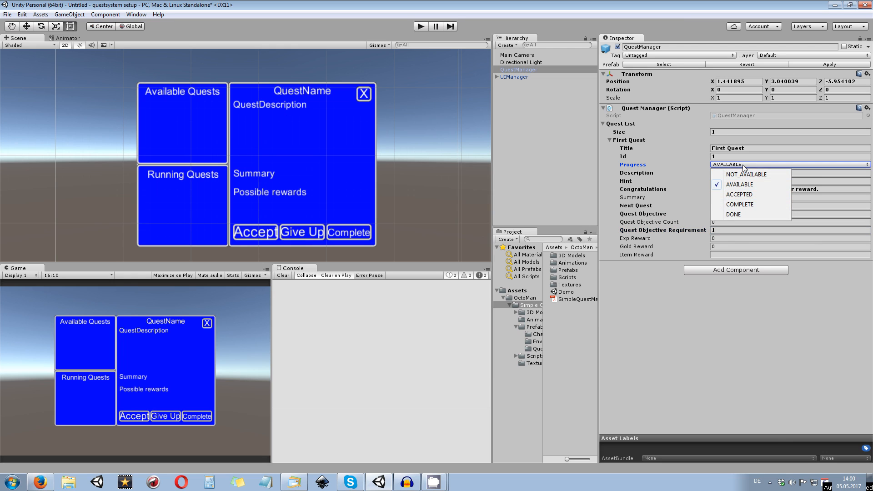
click(766, 330)
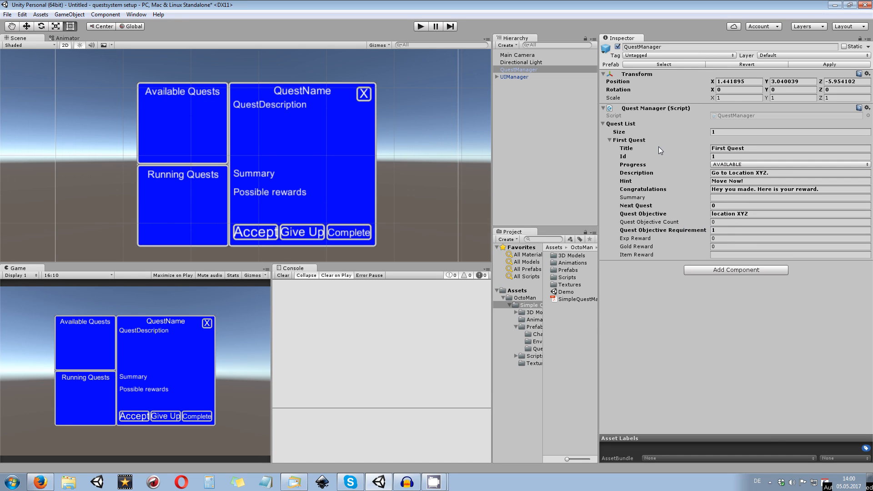
Apply the QuestManager object's changes to its prefab and collapse the First Quest entry
click(831, 66)
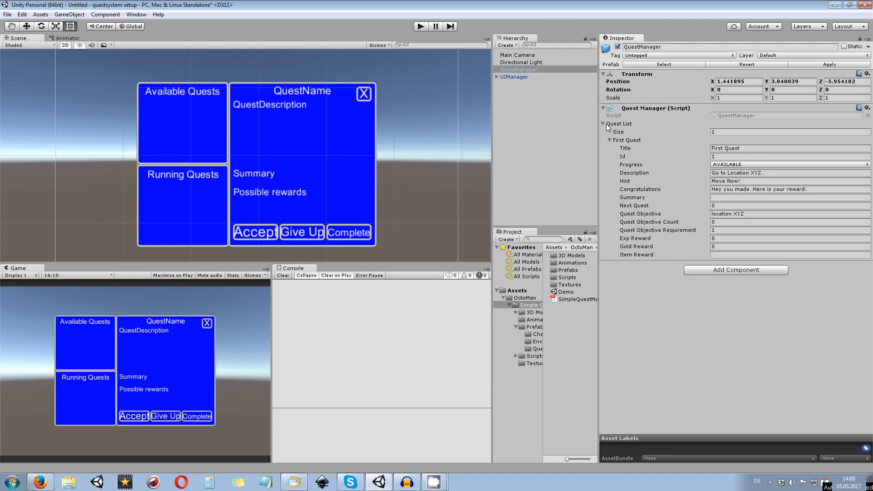
click(609, 139)
click(726, 132)
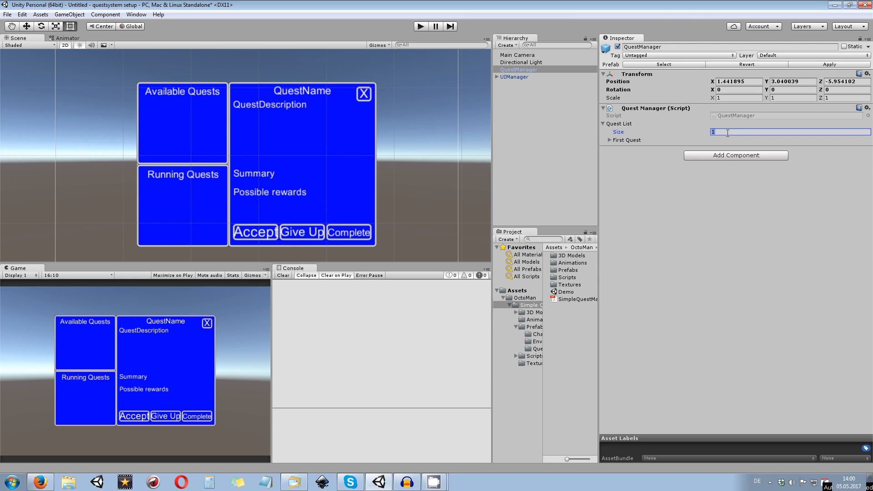
click(710, 207)
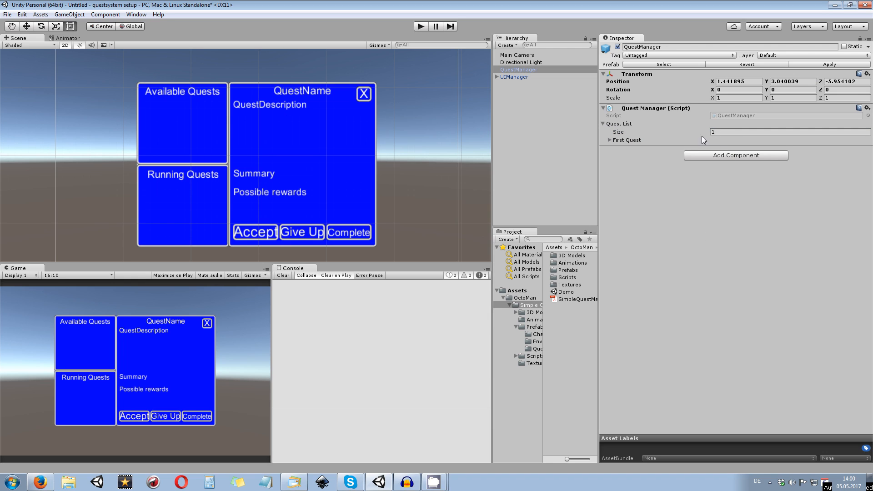
Expand the First Quest entry and set its next quest to 2
click(608, 140)
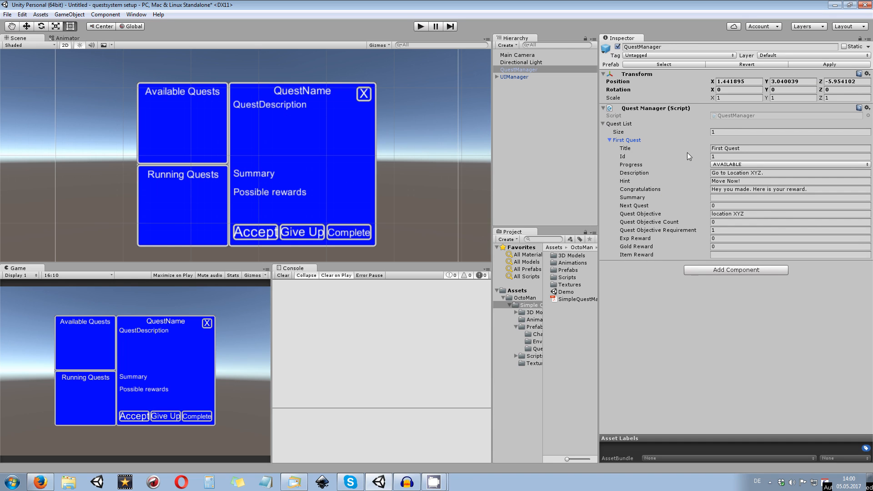
click(724, 205)
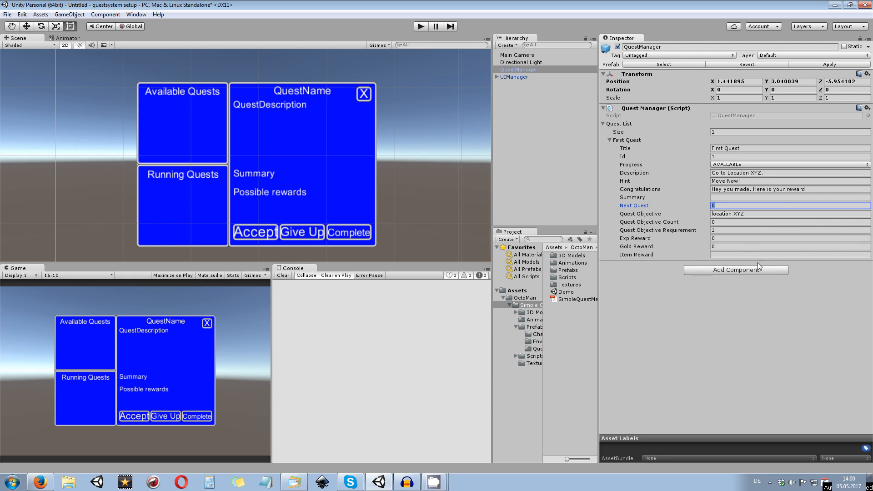
click(721, 207)
text(2)
Set the quest list size to 2 and expand the newly added second entry
click(730, 132)
text(2)
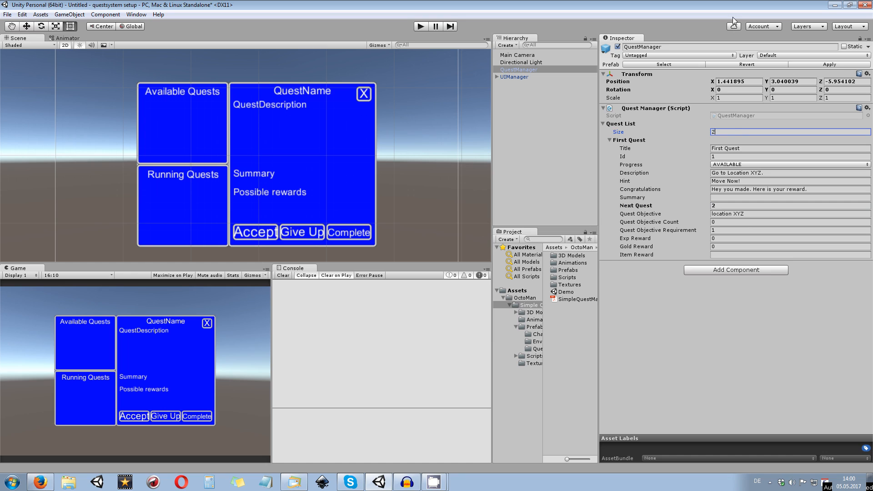
key(Return)
click(627, 263)
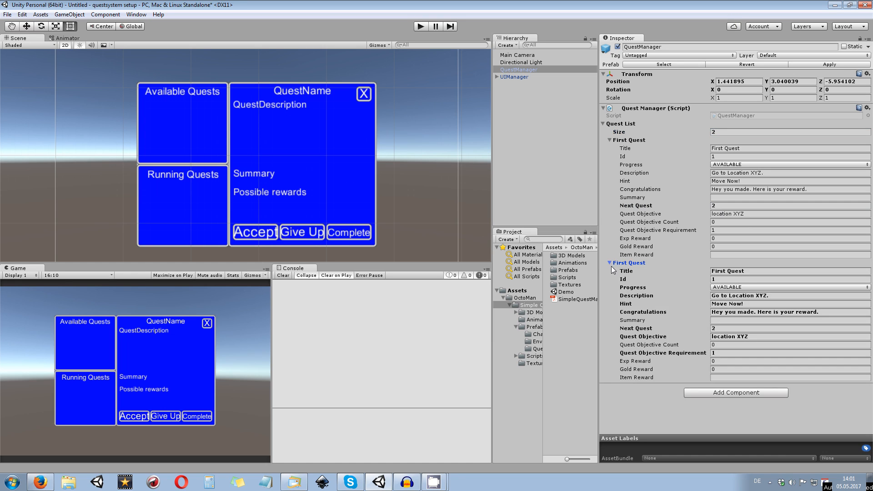
Set the second quest entry's title to "Second Quest" and its id to 2
click(752, 271)
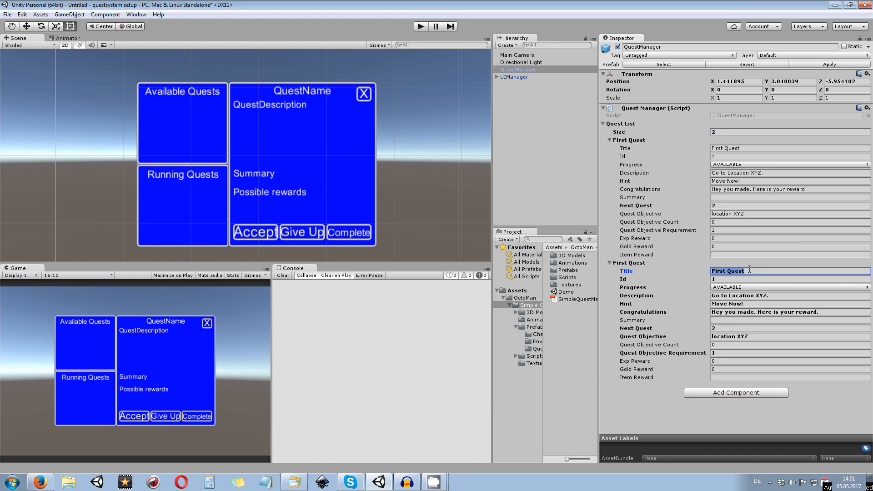
text(Second Quest)
click(741, 281)
text(2)
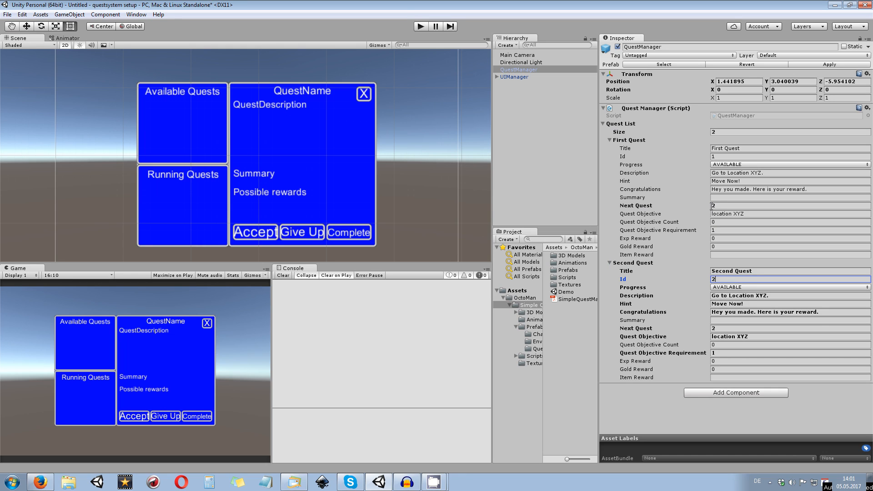
Set the Second Quest's next quest to 0 and apply the QuestManager changes to the prefab
click(720, 328)
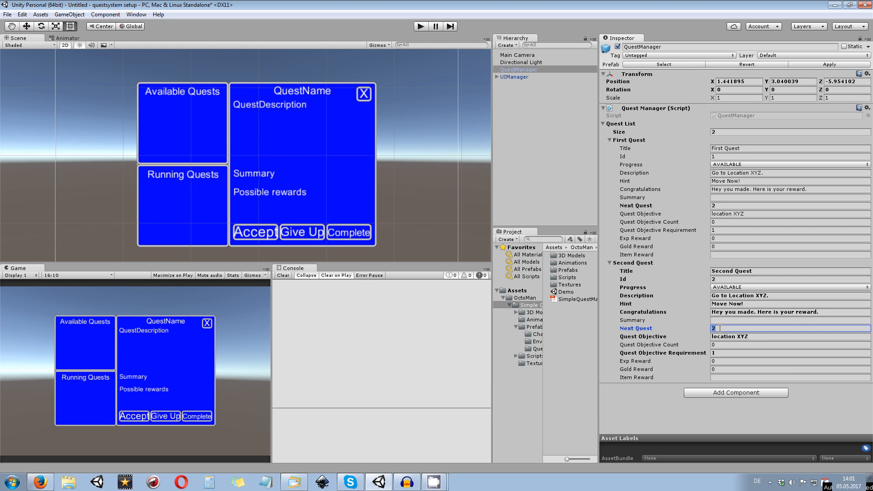
text(0)
click(759, 337)
click(765, 337)
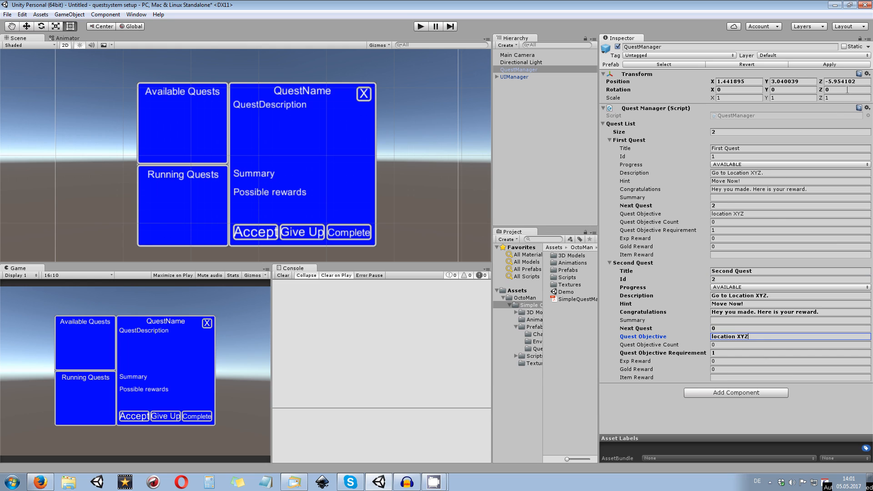
click(830, 65)
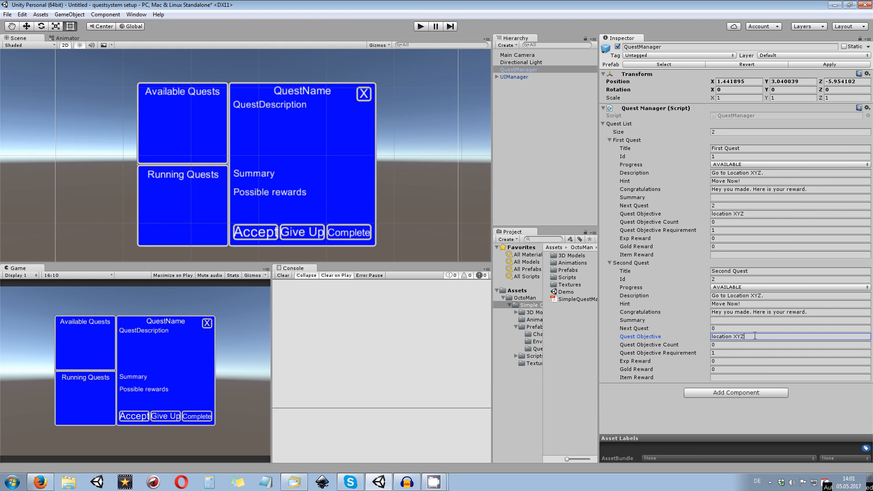
Set the Second Quest's quest objective requirement to 5 and apply the change to the QuestManager prefab
text(I)
click(827, 65)
key(BackSpace)
click(735, 353)
text(5)
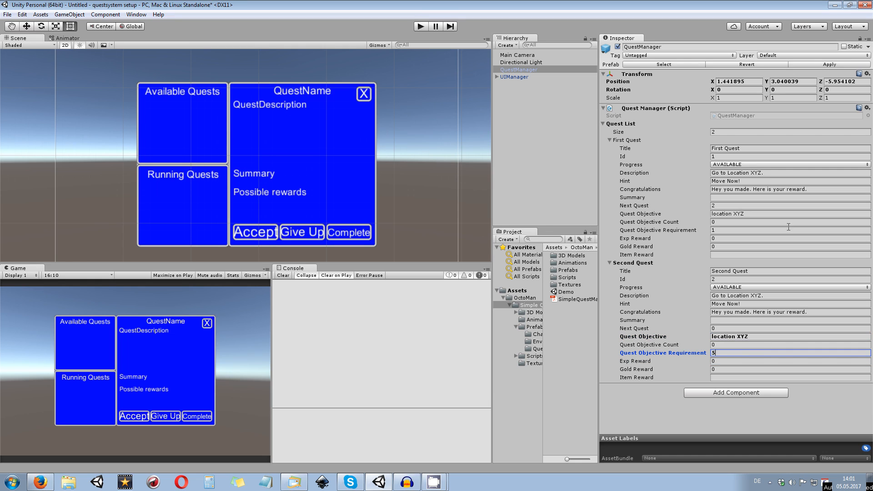
click(825, 68)
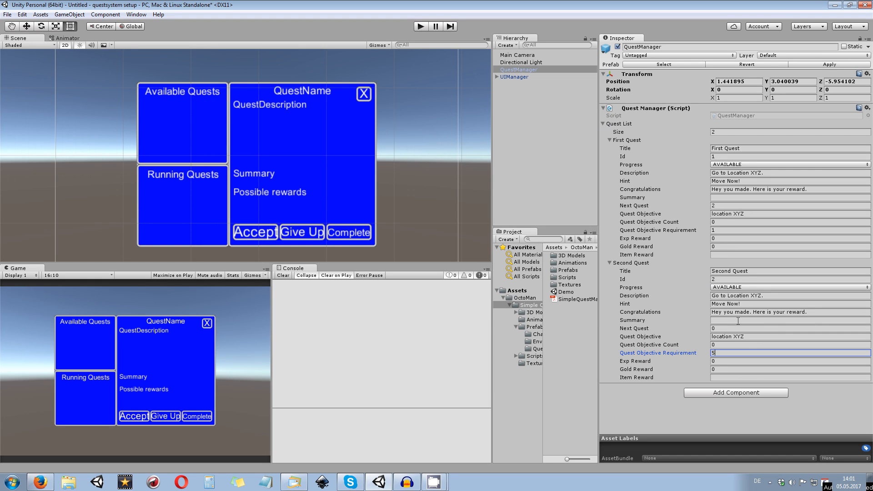
Set the Second Quest's progress to NOT_AVAILABLE, apply it to the prefab, and collapse both quest entries
click(749, 287)
click(736, 298)
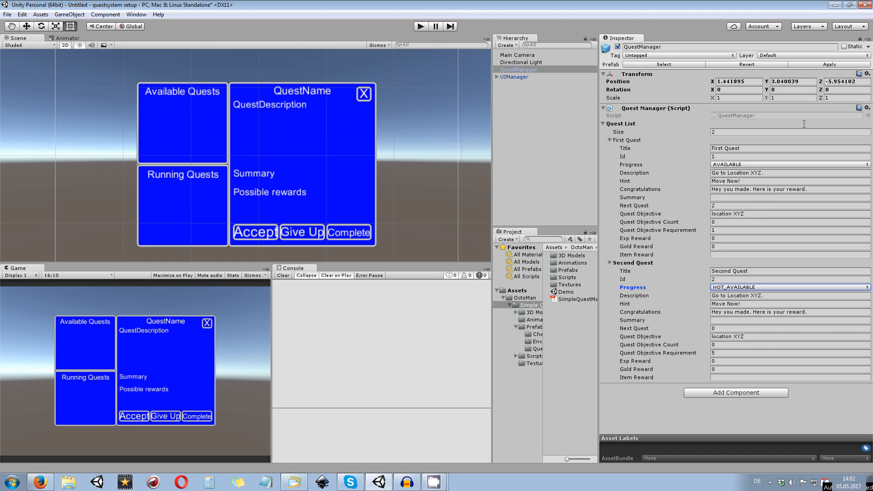
click(833, 64)
click(608, 140)
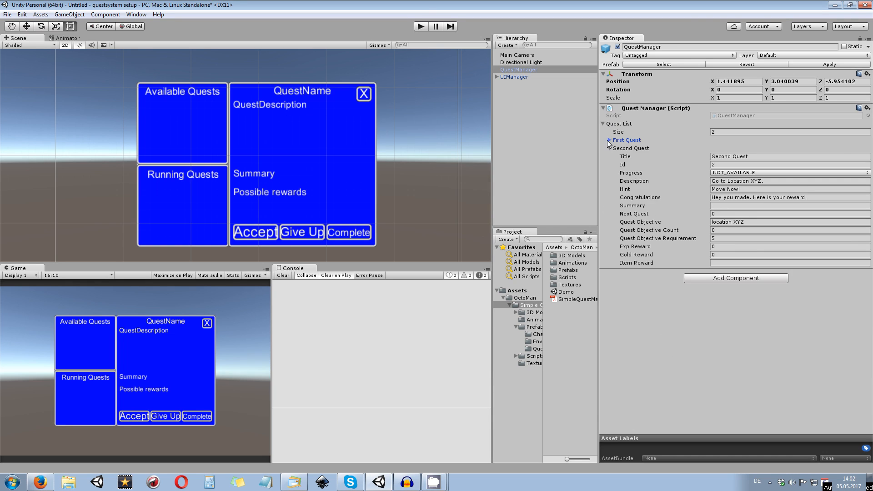
click(610, 149)
Examine the UIManager's Quest UI Manager references and the quest panel's description, summary and rewards text objects
click(520, 84)
click(514, 77)
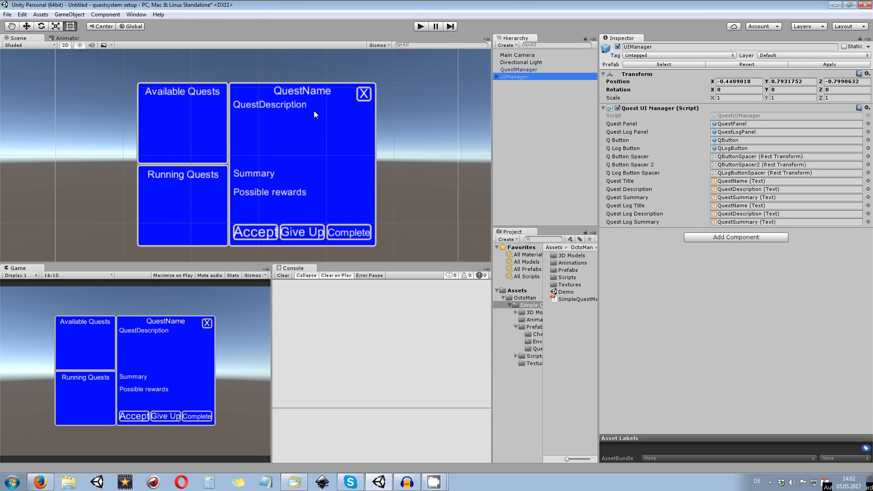
click(277, 108)
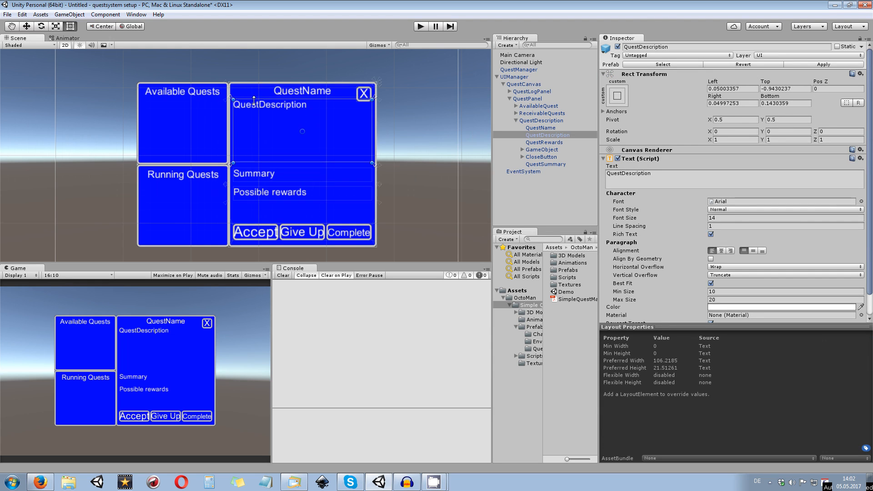
click(266, 173)
click(265, 173)
click(261, 192)
click(261, 192)
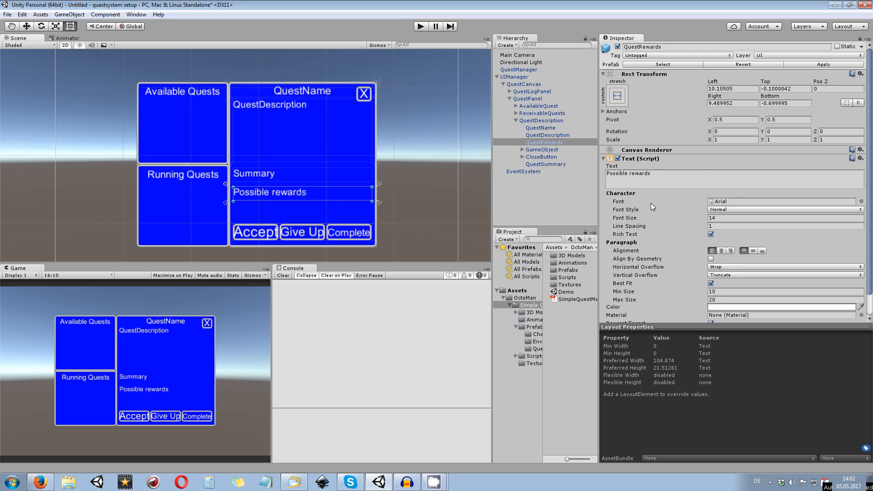
scroll(650, 203, down, 2)
Collapse the QuestPanel hierarchy and examine the QuestCanvas and EventSystem objects under the UIManager
click(517, 119)
click(509, 98)
click(515, 84)
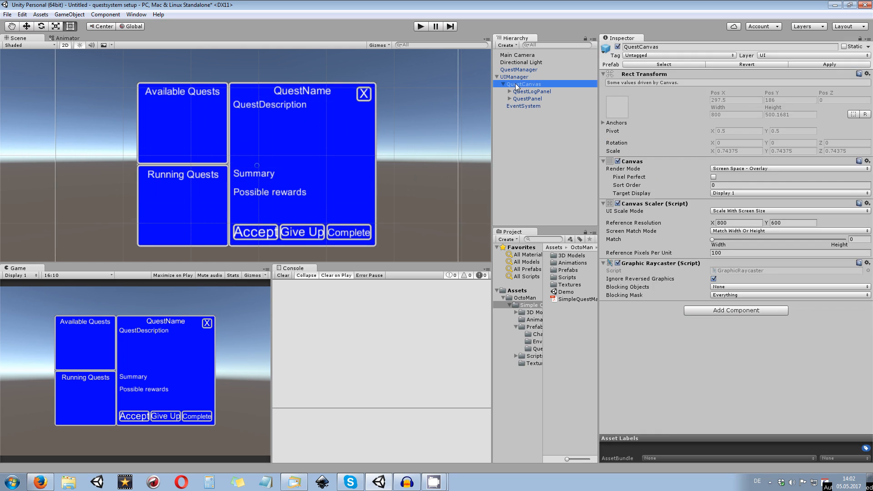
click(512, 106)
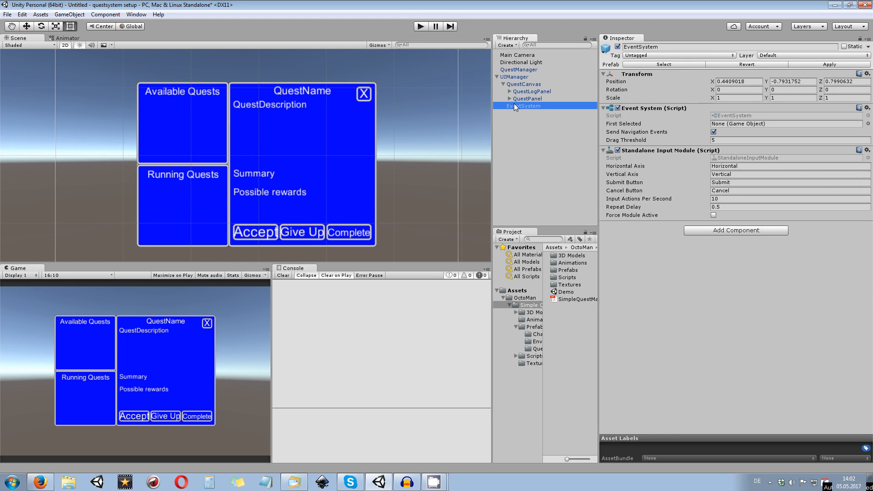
click(520, 140)
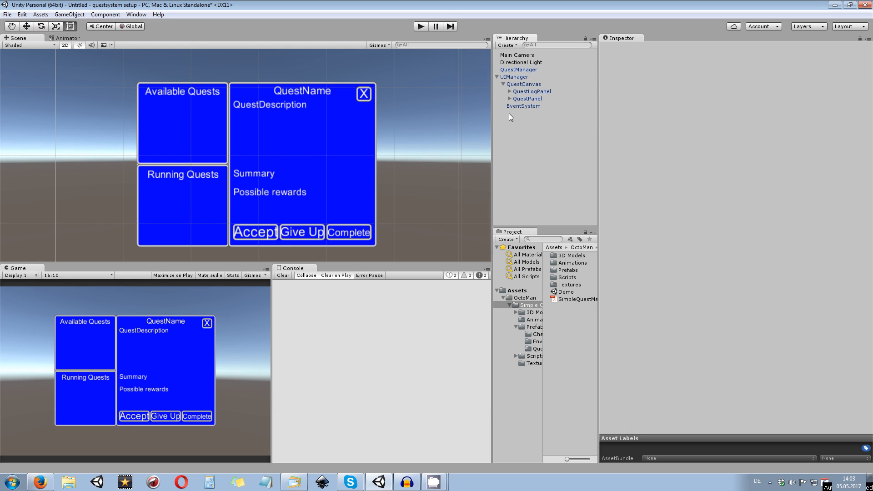
click(518, 106)
click(539, 121)
click(531, 106)
click(535, 126)
click(529, 105)
click(523, 83)
click(520, 78)
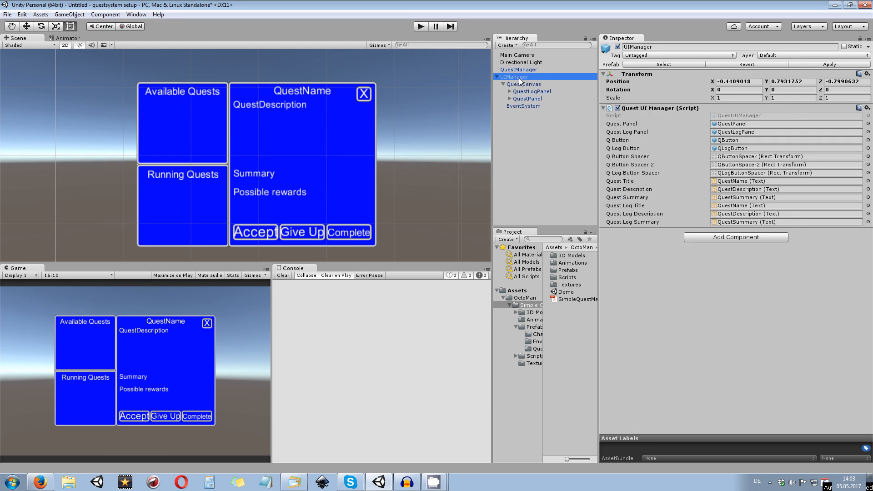
click(522, 106)
click(514, 77)
click(531, 92)
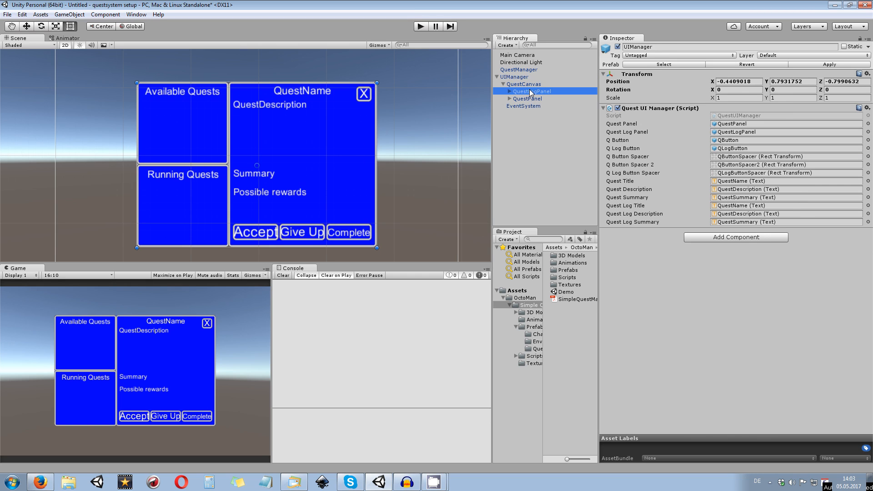
click(522, 85)
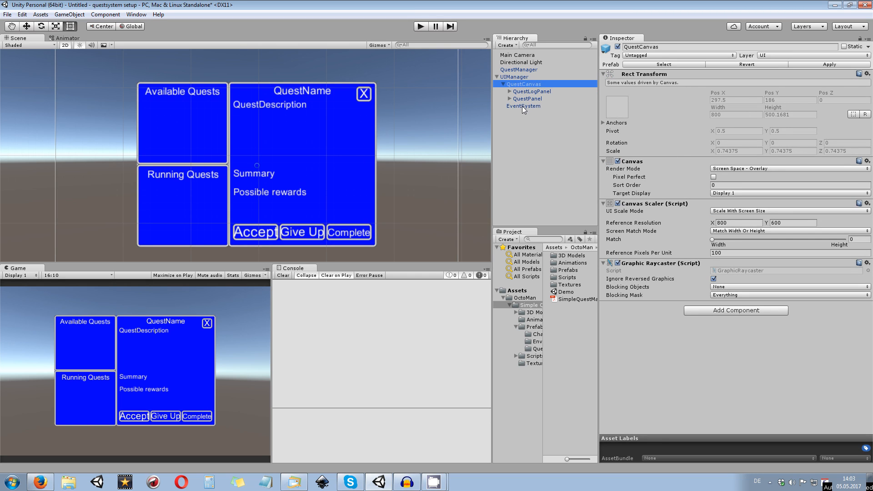
click(544, 117)
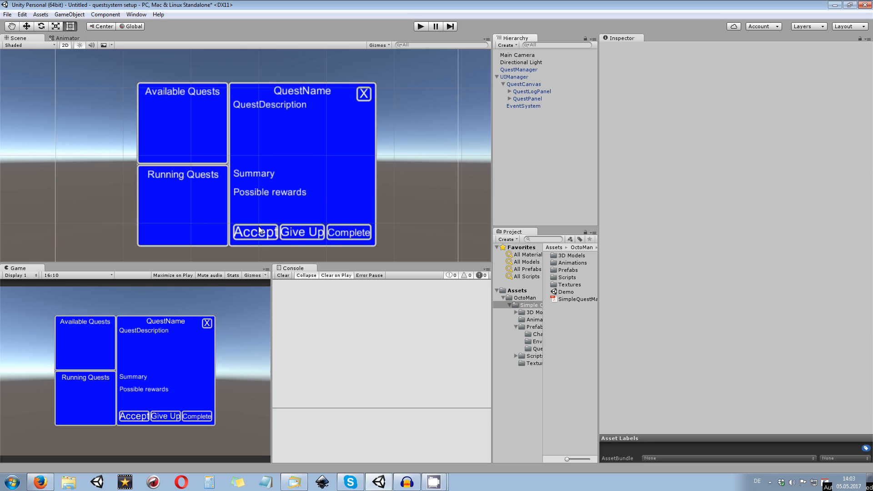
click(528, 106)
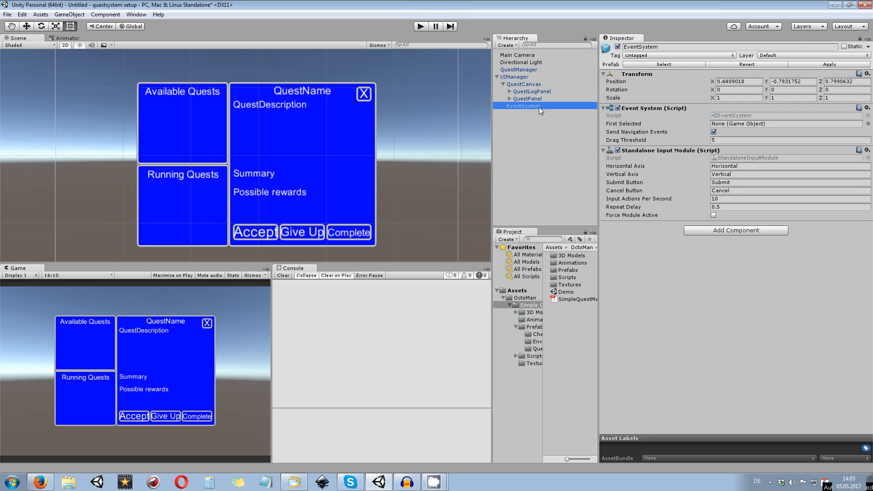
Examine the QuestLogPanel and its AvailableQuest and QuestDescription children
click(518, 91)
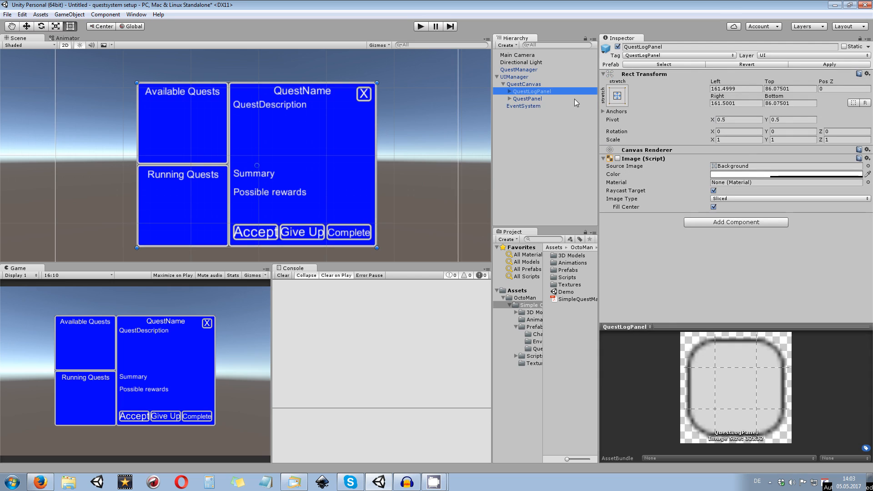
click(510, 91)
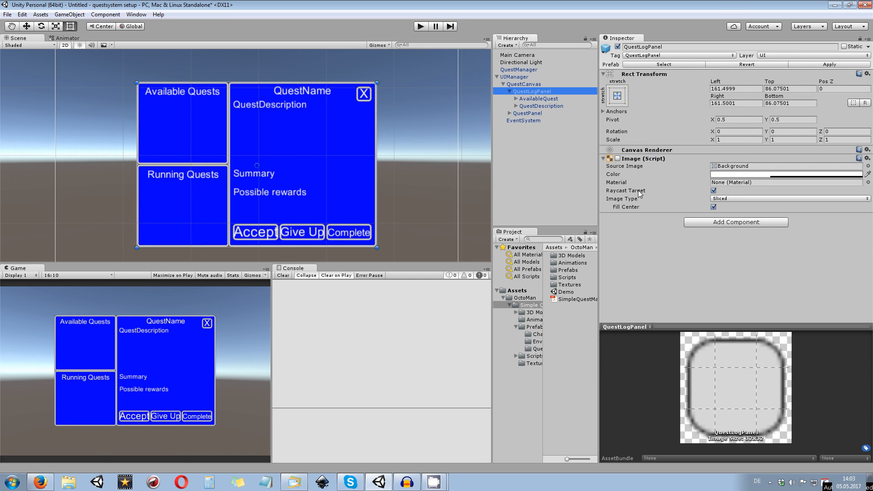
click(537, 99)
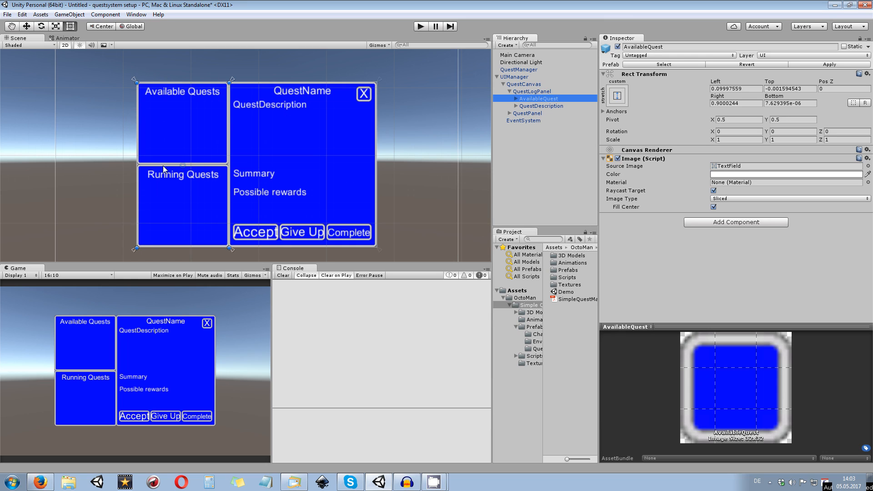
click(537, 106)
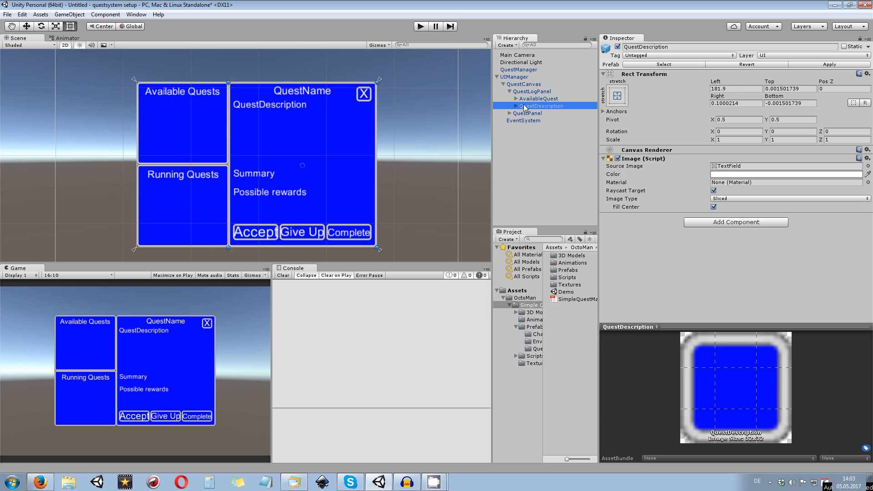
click(510, 91)
click(531, 91)
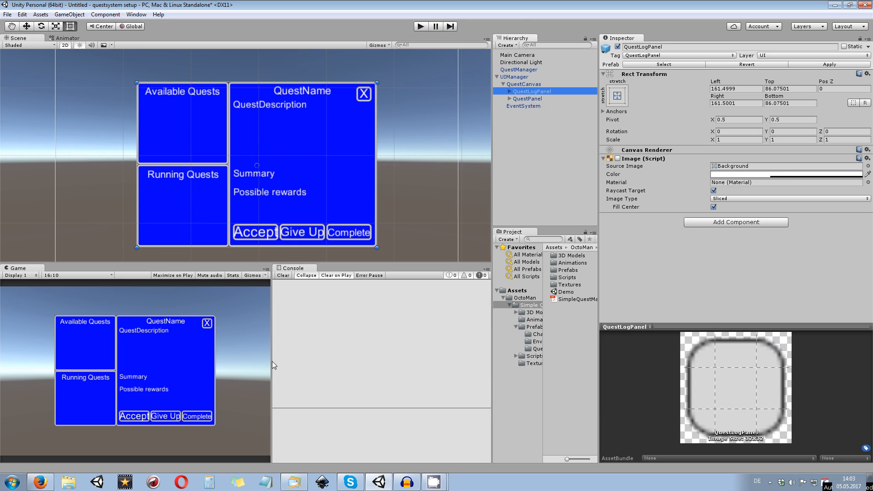
Examine the QuestPanel with its AvailableQuest child and the objects nested in its QuestDescription
click(510, 99)
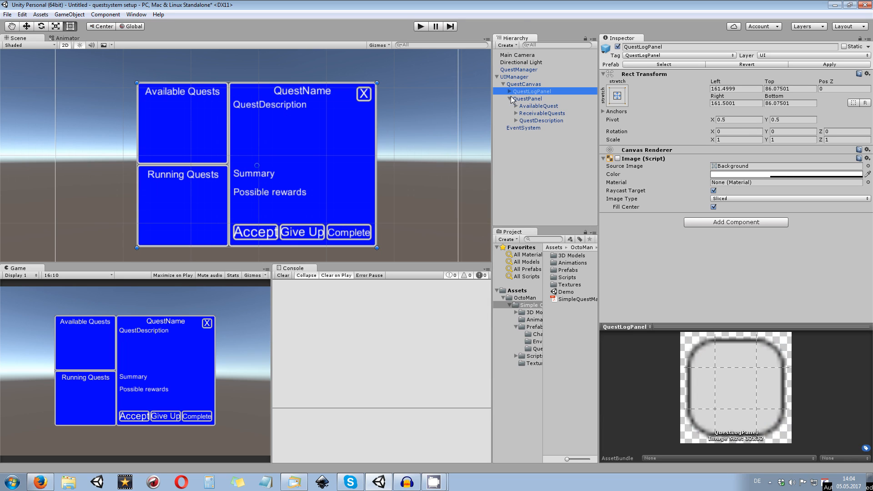
click(527, 98)
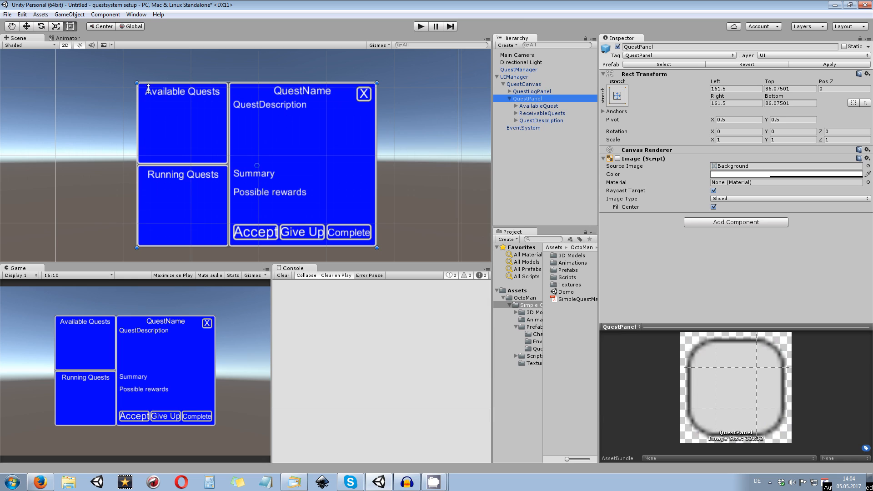
click(539, 106)
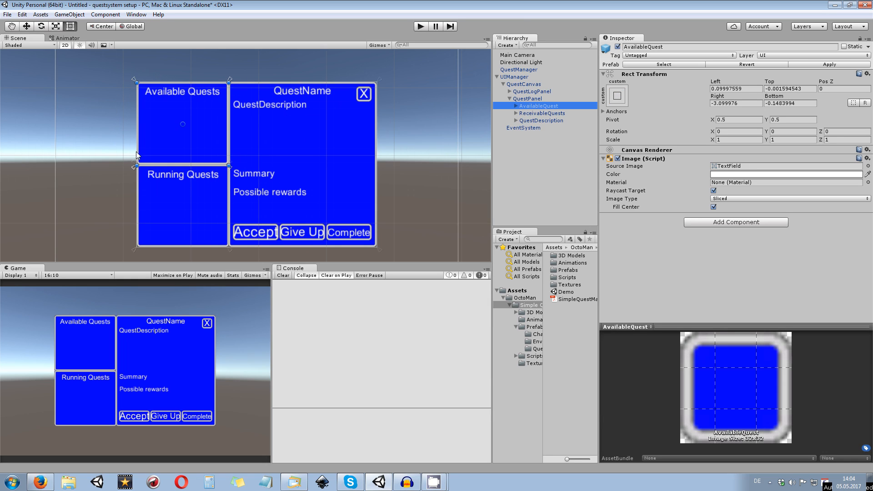
click(538, 121)
click(515, 121)
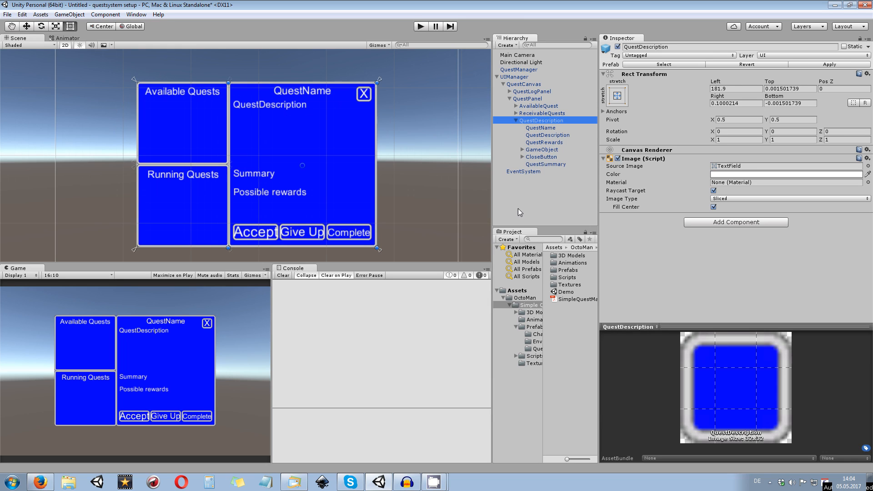
click(516, 121)
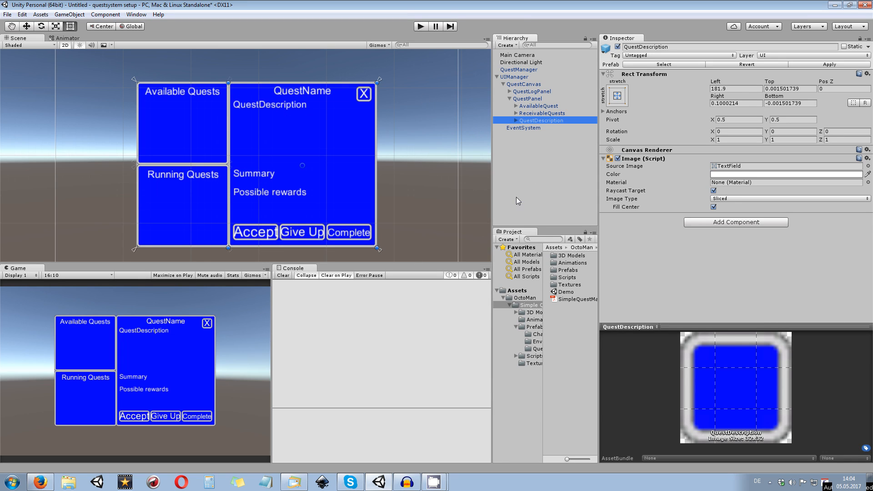
click(516, 121)
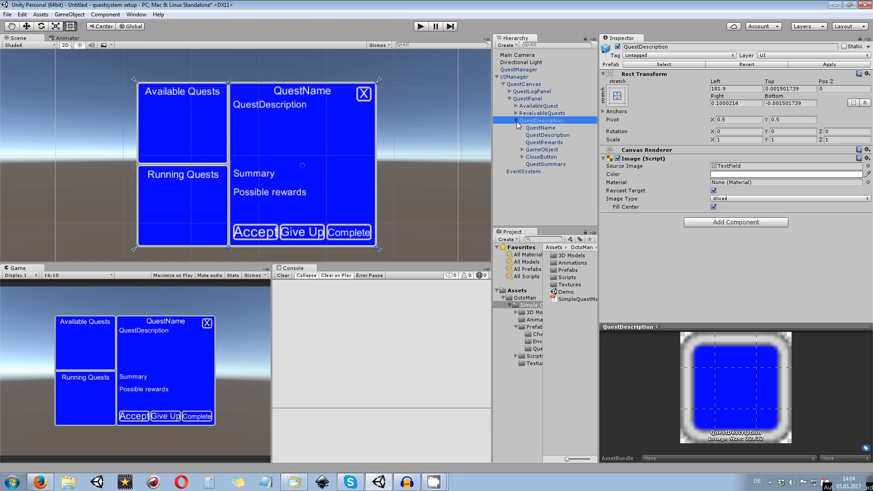
Collapse the QuestDescription object and examine the UIManager's Quest UI Manager references
click(515, 121)
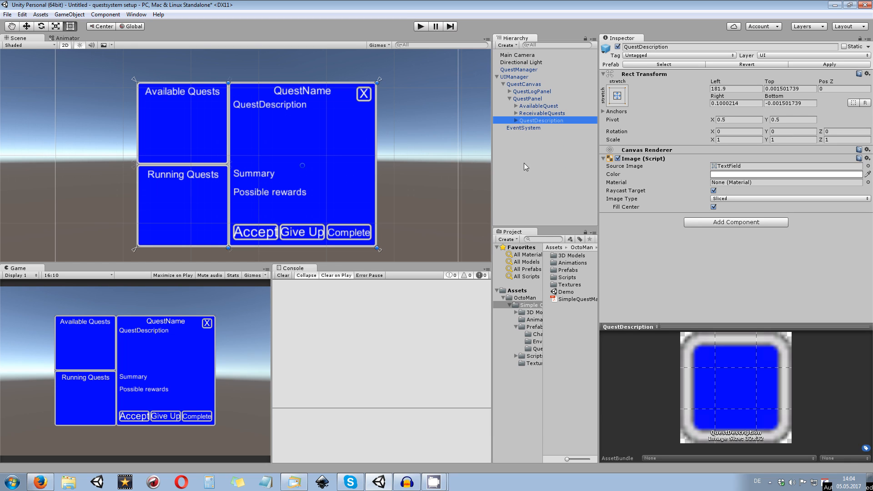
click(516, 78)
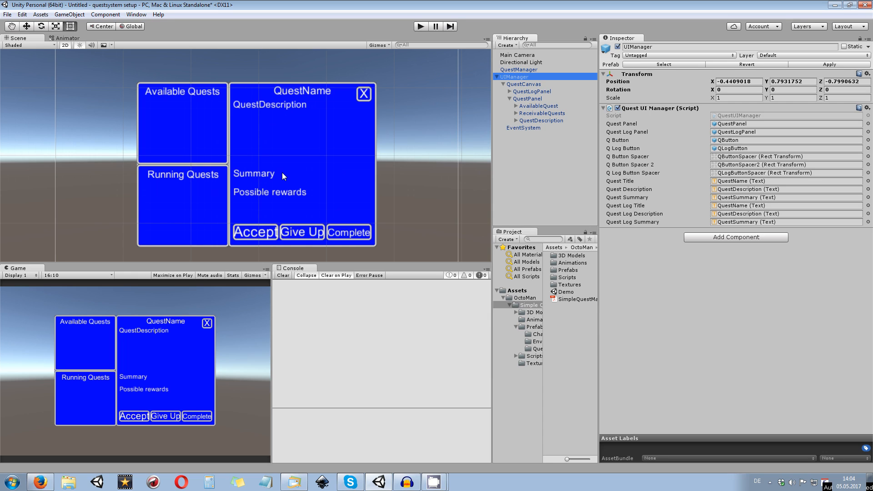
click(528, 183)
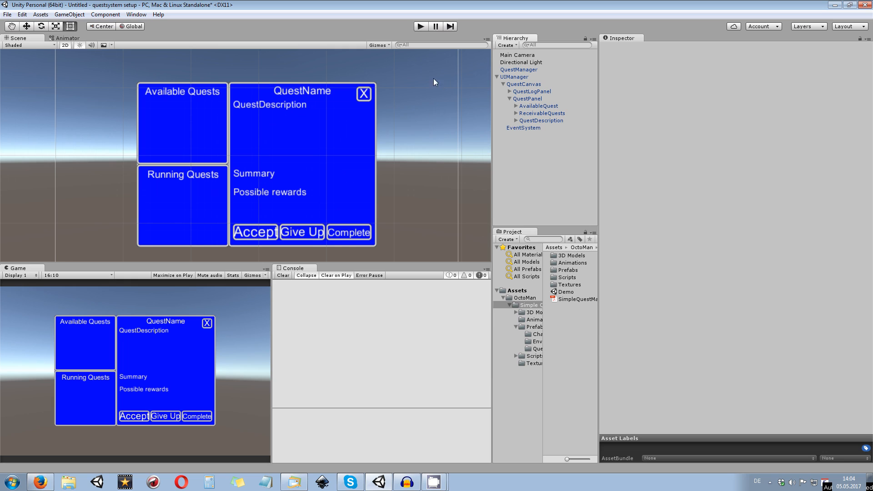
Run the scene, test opening and closing the quest log panel repeatedly, and stop play mode
click(421, 29)
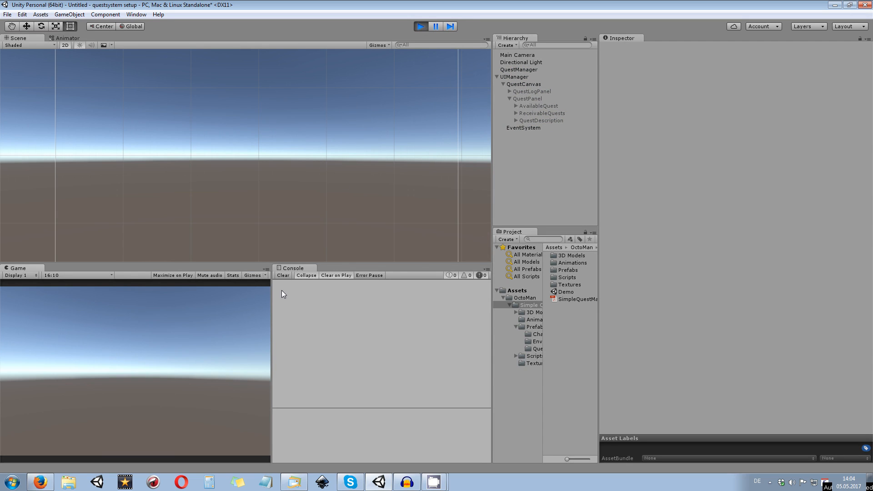
key(q)
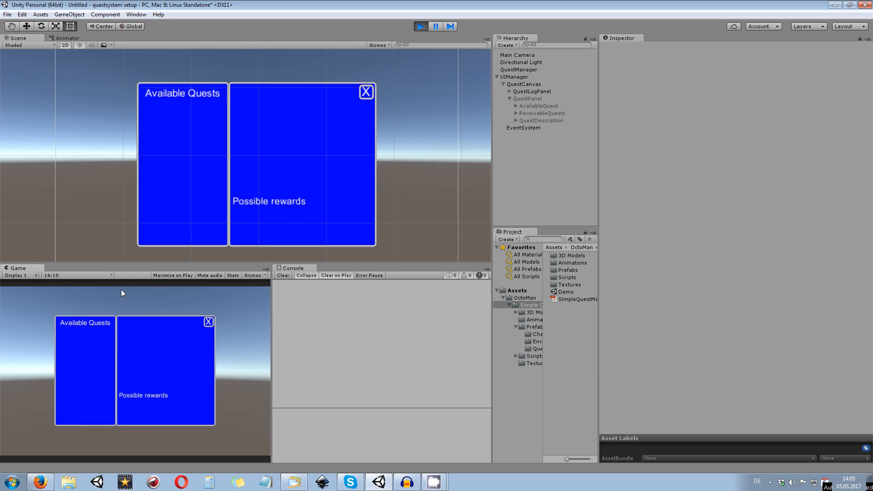
click(208, 322)
key(q)
key(q)
key(q)
key(q)
key(q)
click(209, 322)
click(420, 26)
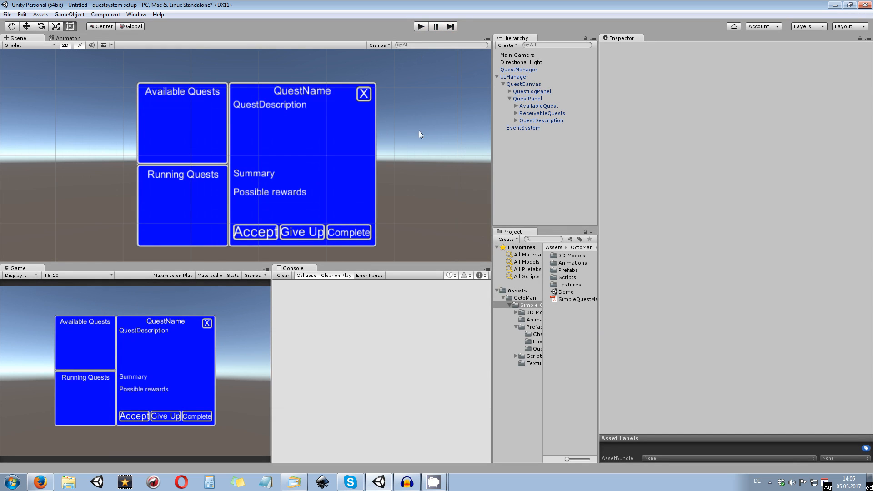
Deactivate the UIManager object so its panels are hidden in the scene
click(523, 76)
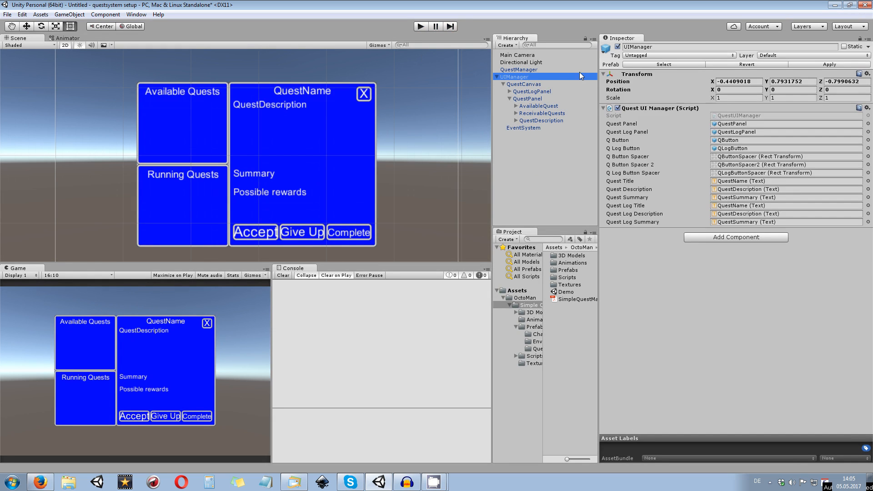
click(617, 46)
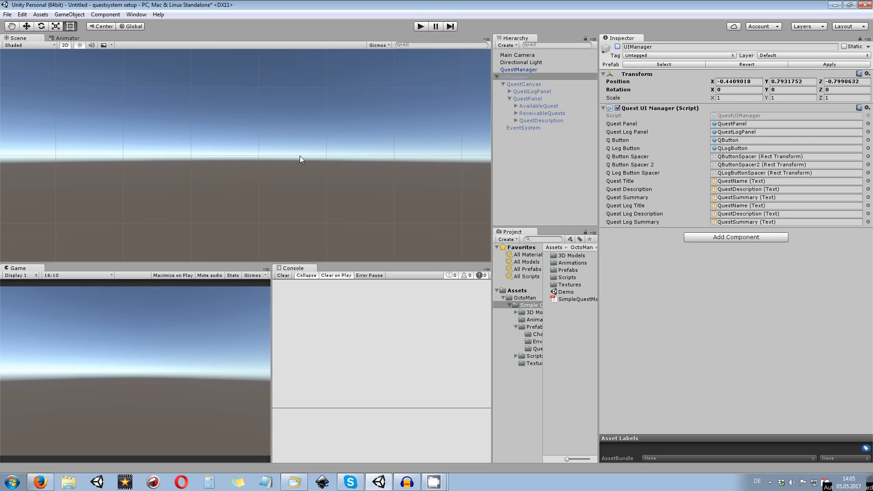
click(548, 171)
Create an empty root object named #Environment and reset its transform position
right_click(532, 175)
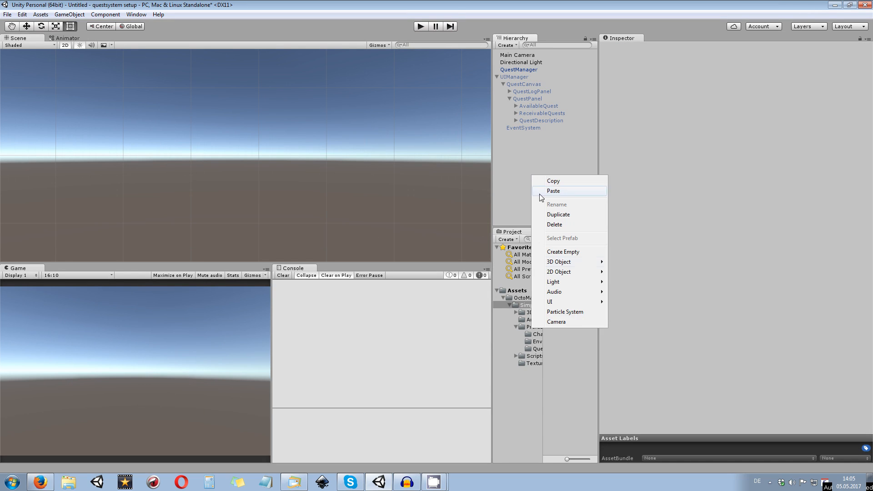
mouse_move(552, 301)
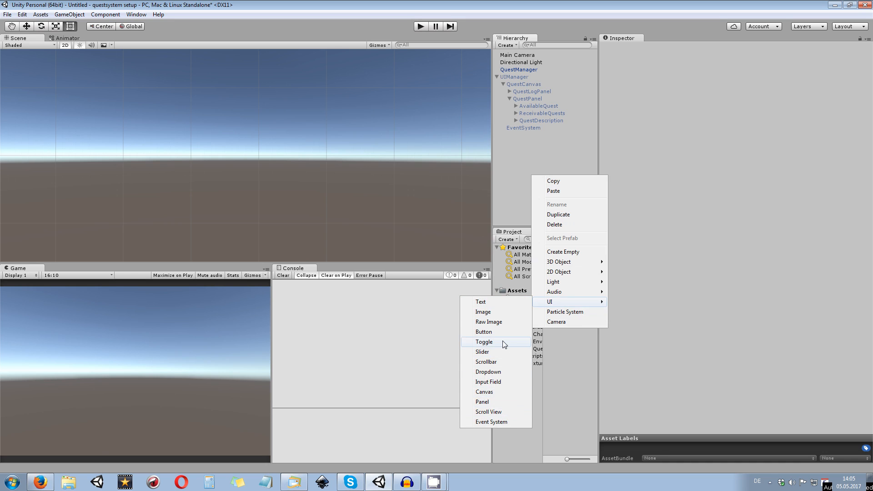
click(579, 253)
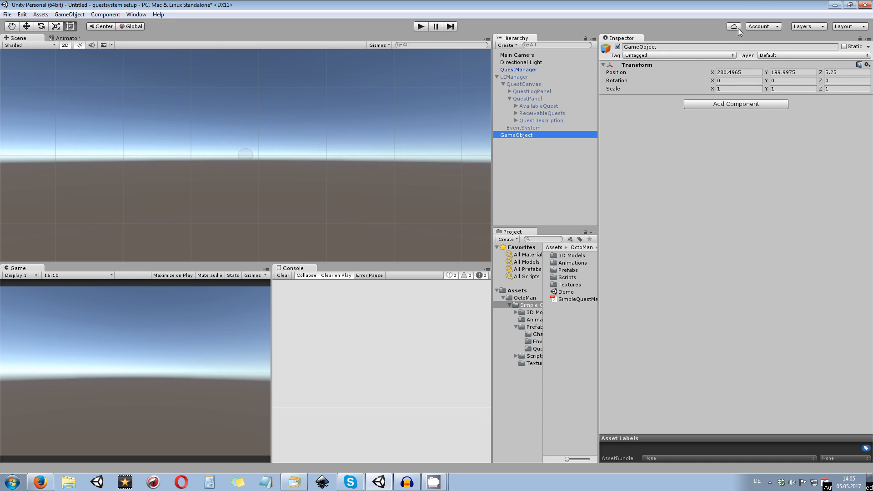
click(670, 47)
text(#Environment)
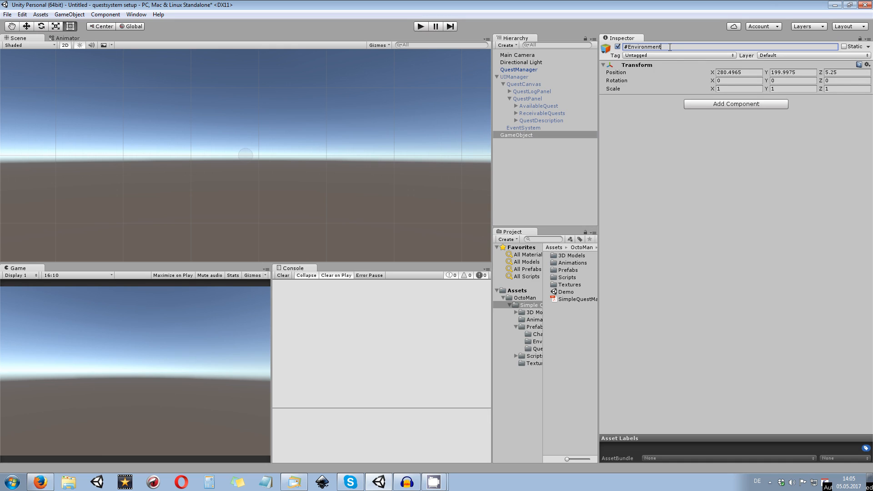
click(866, 64)
click(823, 73)
Add a 3D Plane as a child of #Environment
right_click(540, 142)
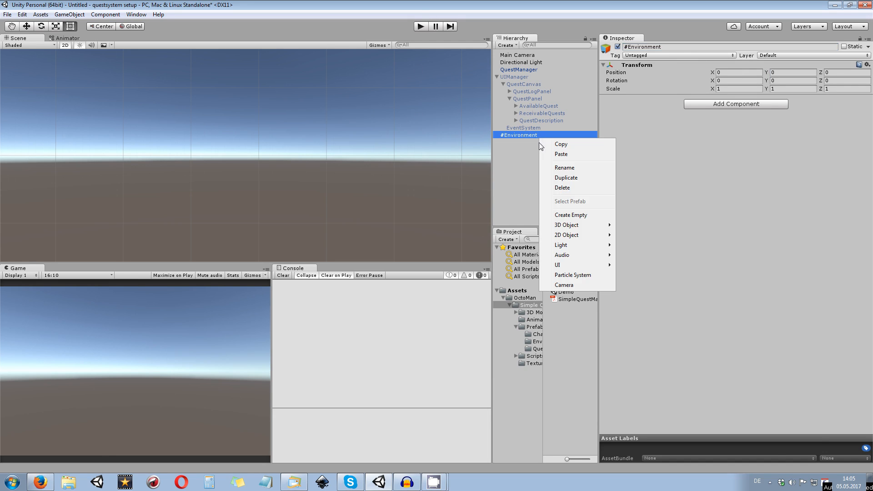
mouse_move(571, 266)
mouse_move(568, 225)
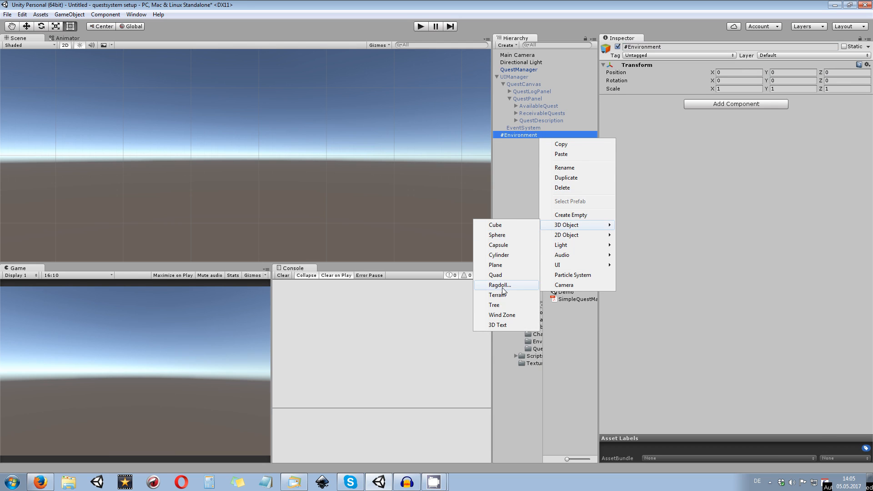
click(497, 265)
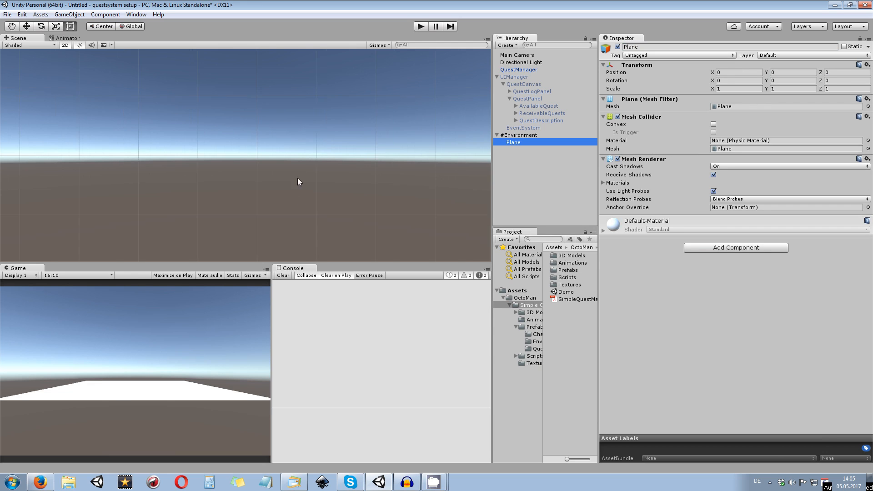
Switch the Scene view from 2D to 3D and frame the Plane
mouse_move(269, 137)
middle_down()
mouse_move(261, 131)
mouse_move(242, 151)
mouse_move(135, 86)
middle_up()
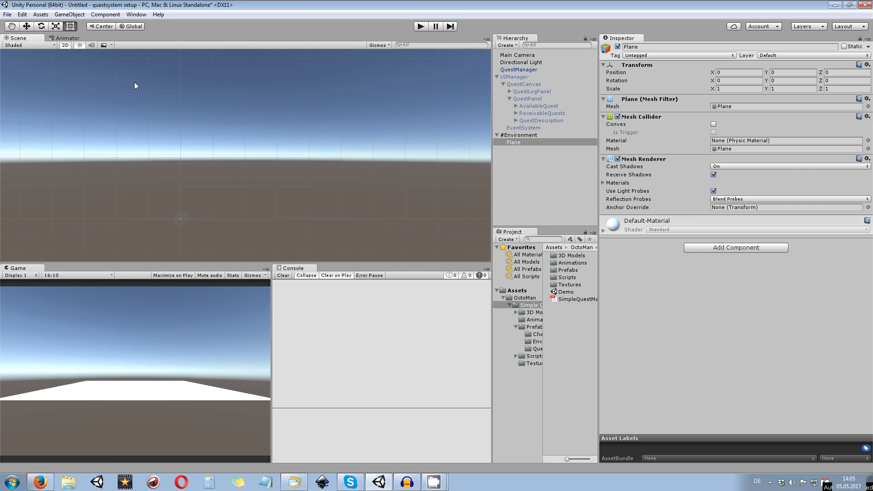
click(67, 45)
middle_drag(300, 202, 276, 197)
scroll(285, 186, up, 3)
middle_drag(315, 244, 300, 232)
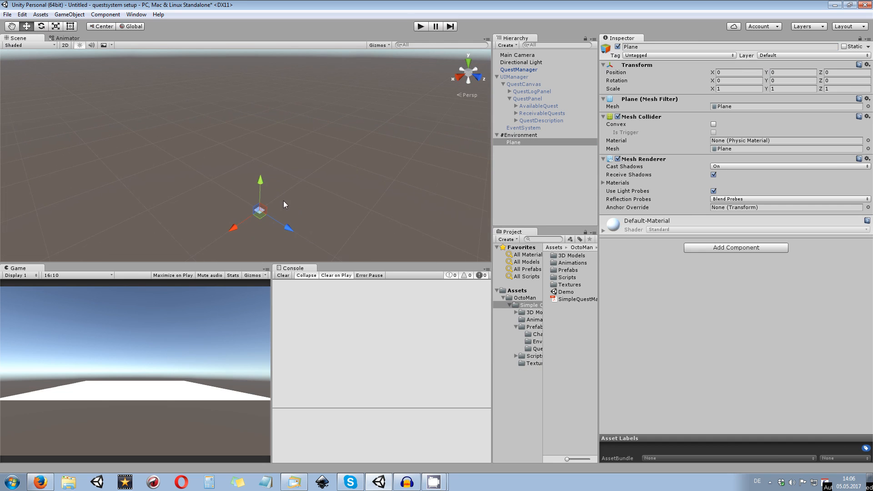
key(z)
click(522, 150)
double_click(517, 143)
scroll(247, 130, up, 6)
click(427, 120)
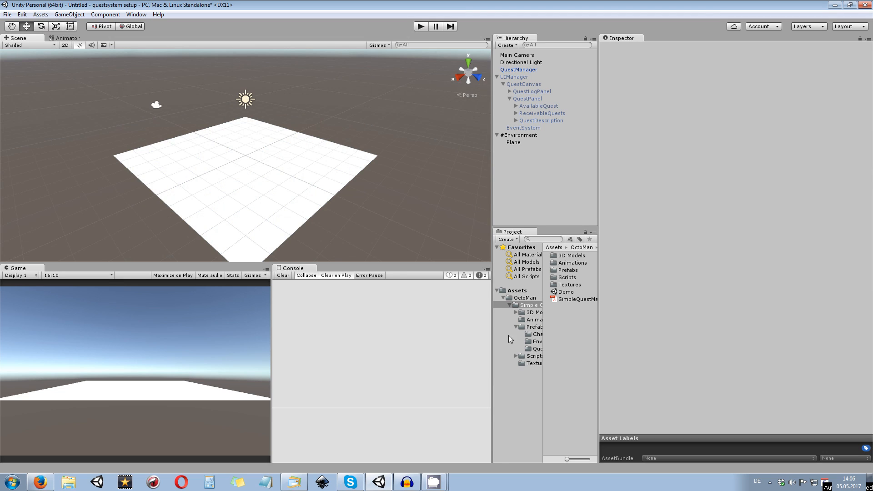
Open the Characters prefab folder, widen the Project window and examine the Character prefab's components
click(535, 335)
drag(491, 330, 540, 319)
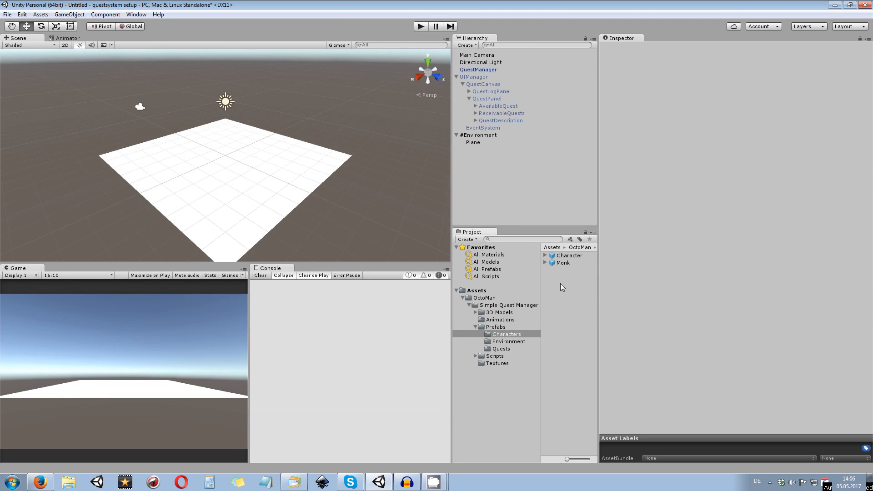
click(572, 257)
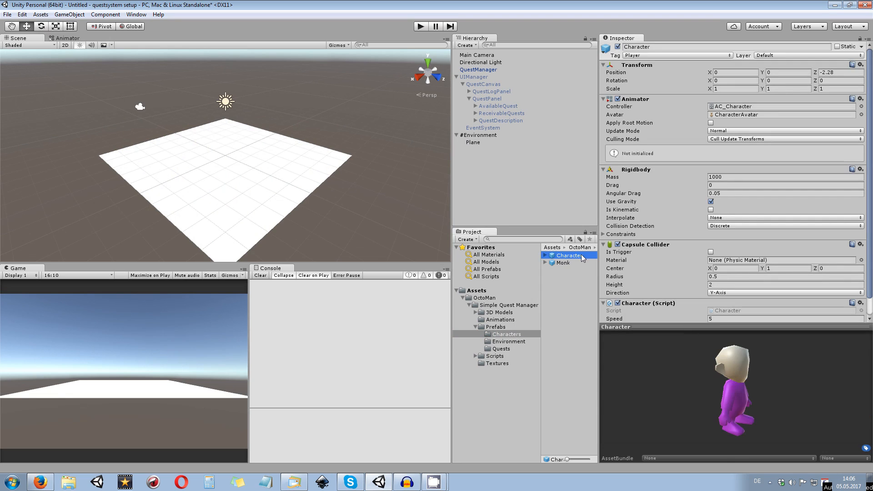
scroll(700, 216, down, 2)
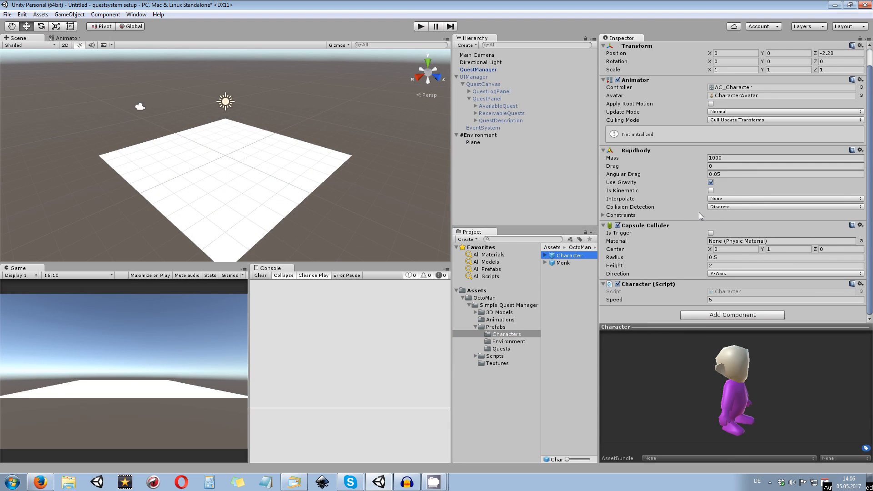
scroll(672, 271, up, 2)
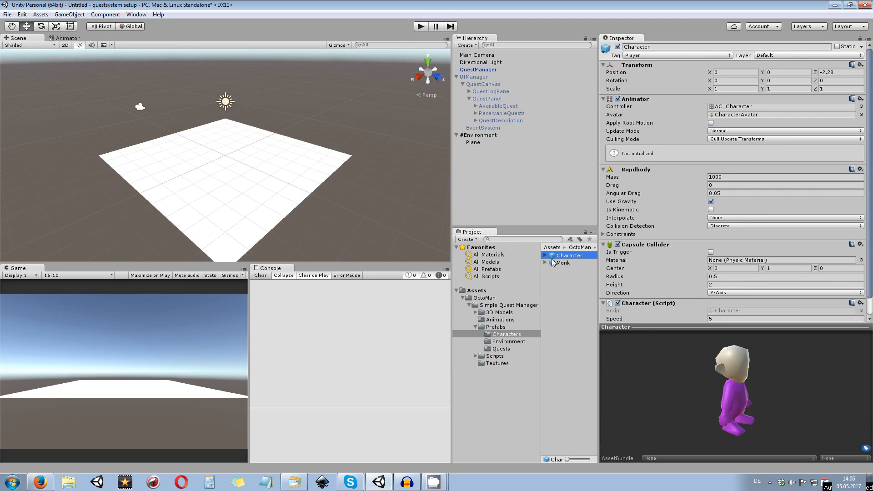
Place the Monk prefab on the plane in the scene
drag(558, 263, 687, 247)
alt+drag(357, 127, 274, 109)
scroll(228, 108, up, 3)
scroll(274, 109, up, 5)
alt+drag(255, 148, 228, 93)
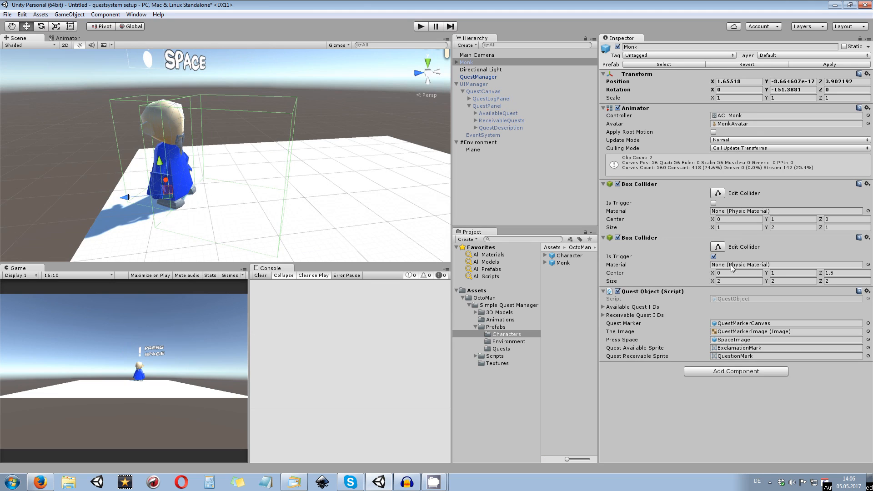
Examine the Monk's QuestMarkerCanvas with its QuestMarkerImage and SpaceImage children
middle_drag(208, 118, 251, 225)
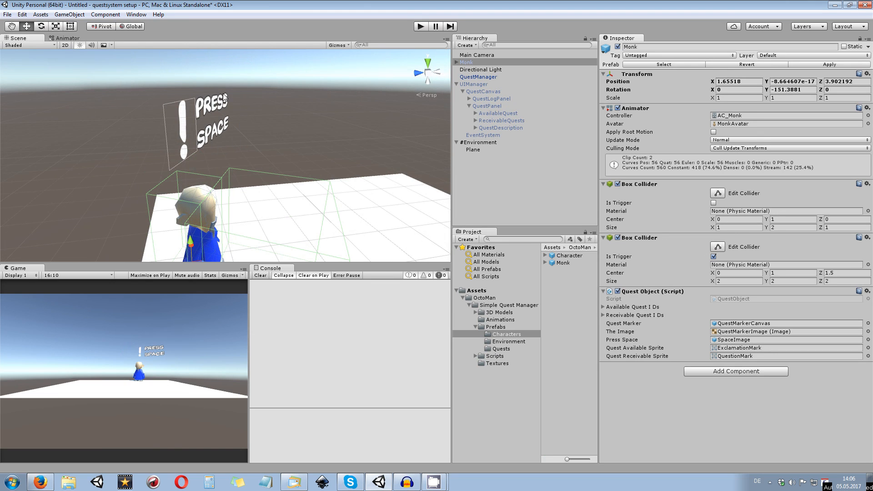
click(186, 111)
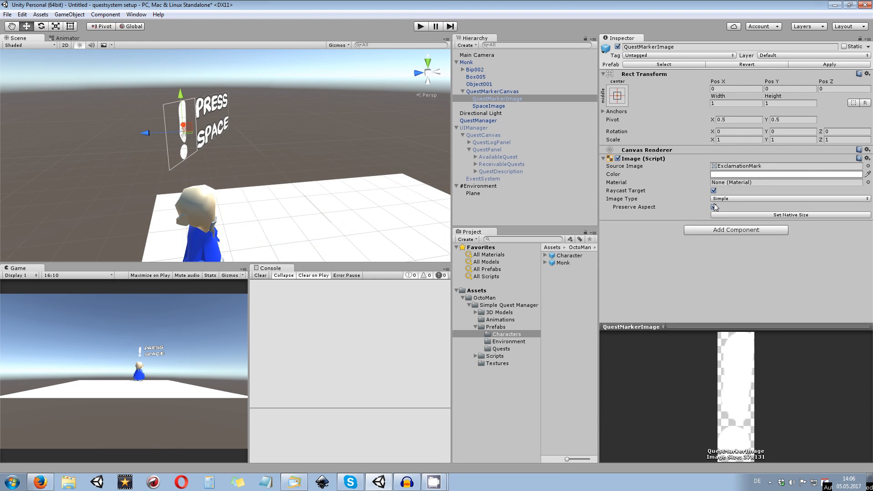
click(486, 108)
scroll(311, 118, down, 5)
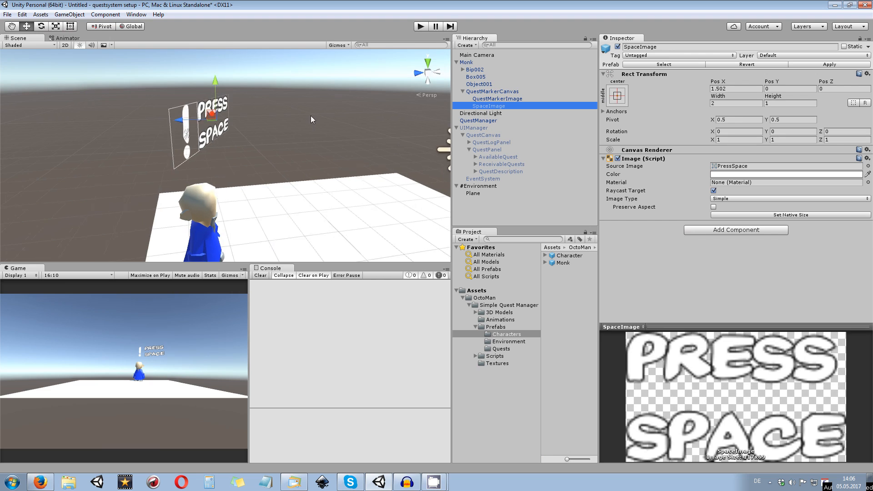
alt+drag(311, 118, 277, 147)
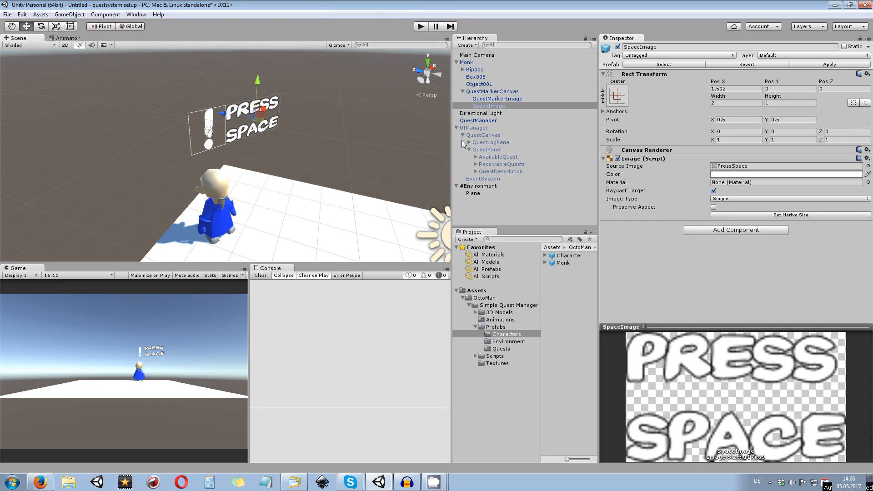
click(512, 91)
click(475, 70)
Examine the Monk's two box colliders and its Quest Object script settings
click(469, 63)
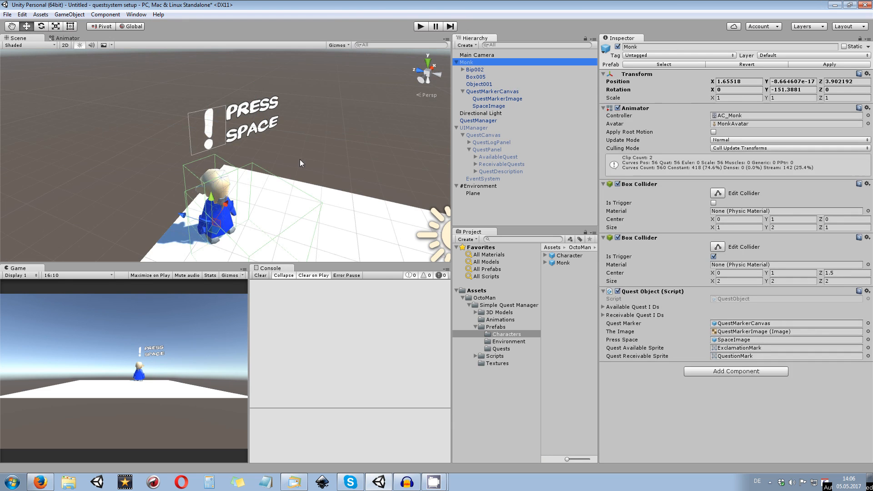
middle_drag(300, 160, 300, 128)
scroll(313, 181, up, 2)
mouse_move(314, 183)
alt+mouse_down()
mouse_move(324, 193)
mouse_move(330, 184)
alt+mouse_up()
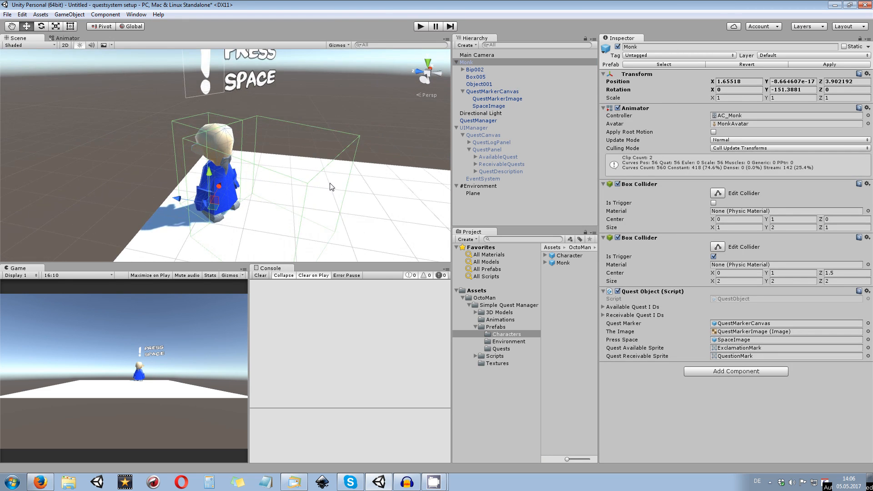
middle_drag(330, 184, 310, 135)
alt+drag(299, 178, 342, 171)
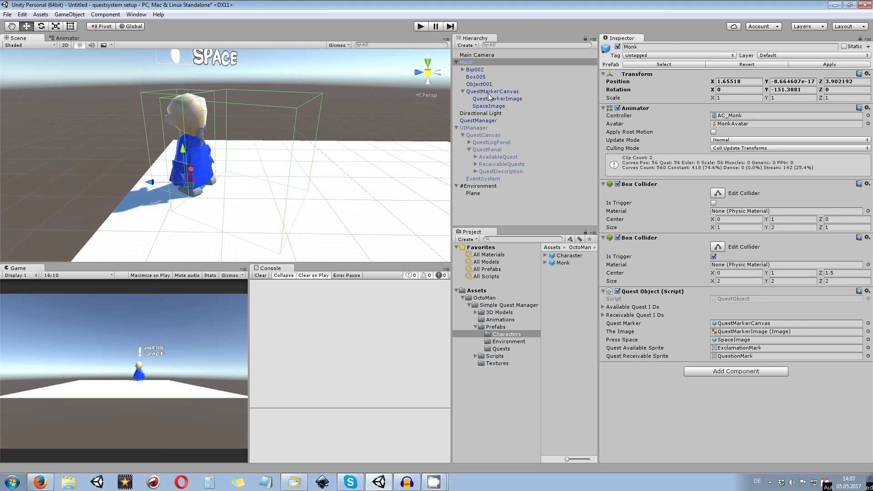
Remove the Quest Object script component from the Monk
scroll(203, 75, down, 3)
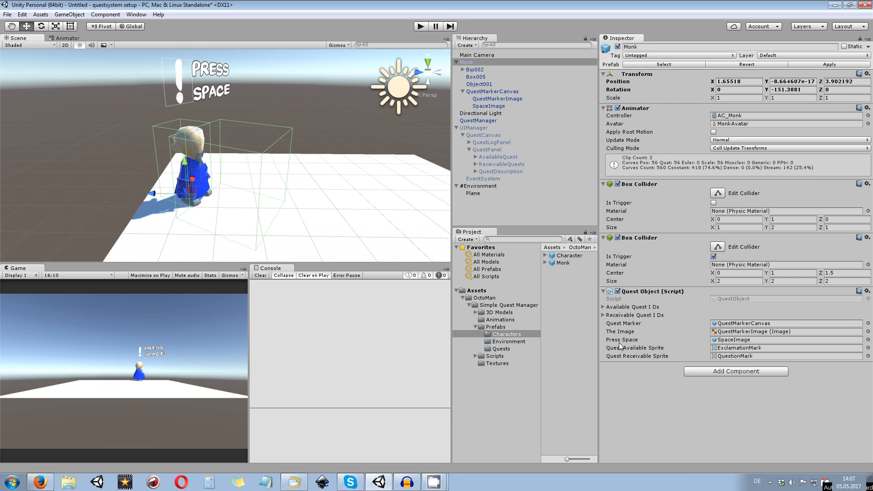
click(867, 291)
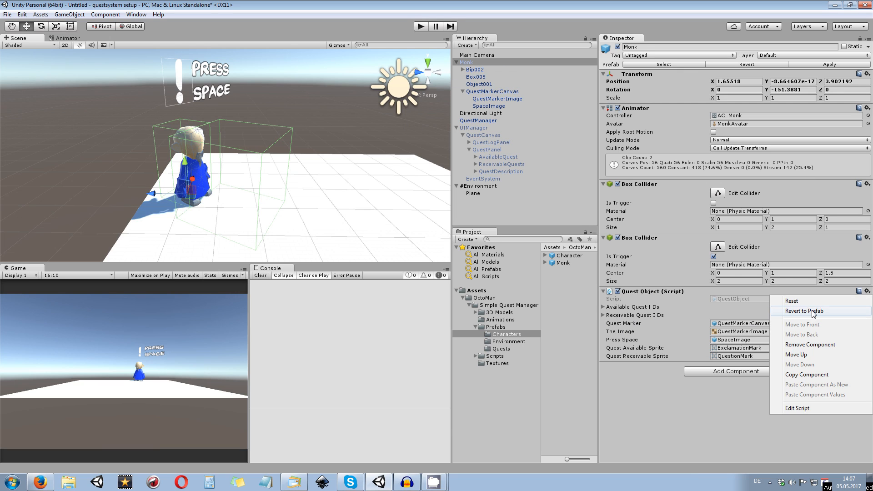
click(807, 344)
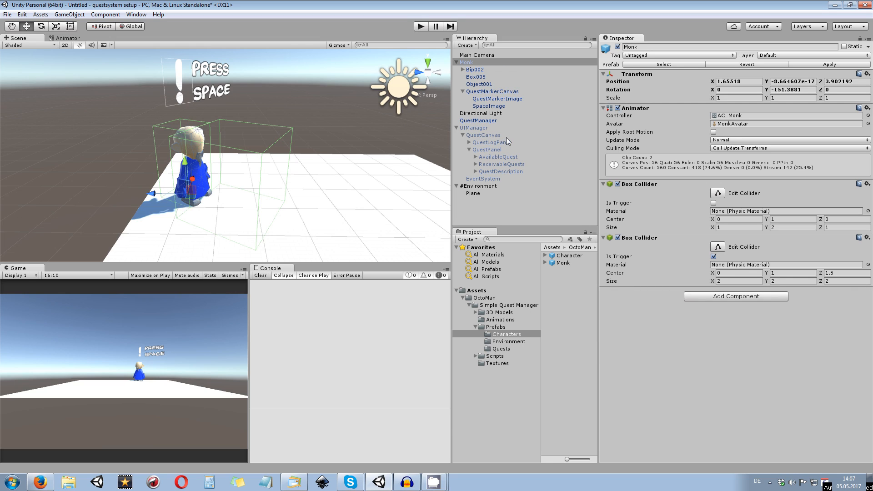
Add the QuestObject script from the Quest System scripts folder to the Monk
click(495, 356)
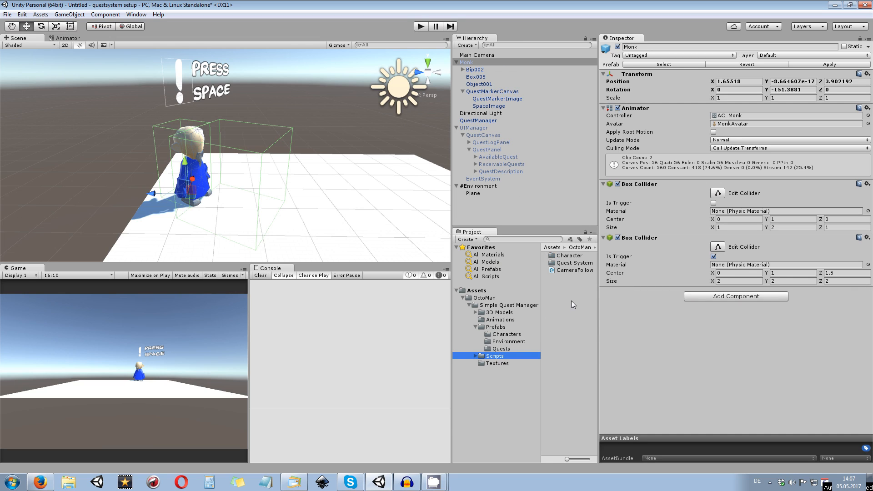
click(476, 356)
click(498, 370)
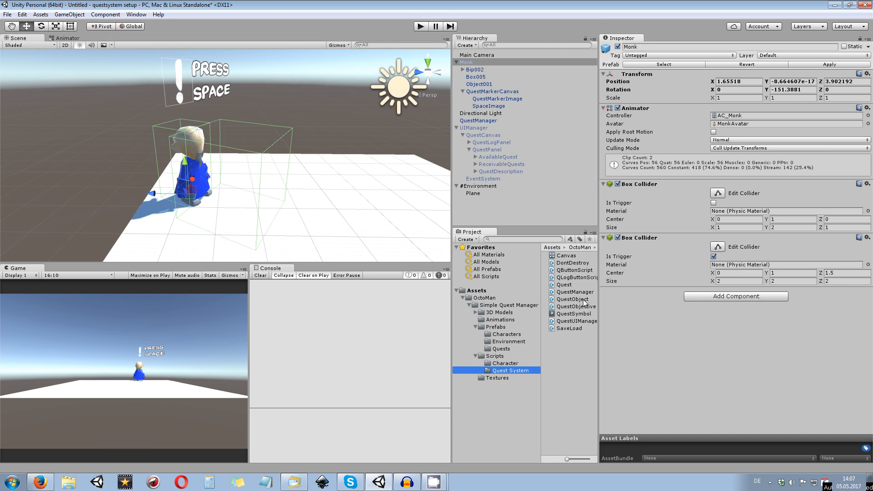
drag(568, 300, 655, 321)
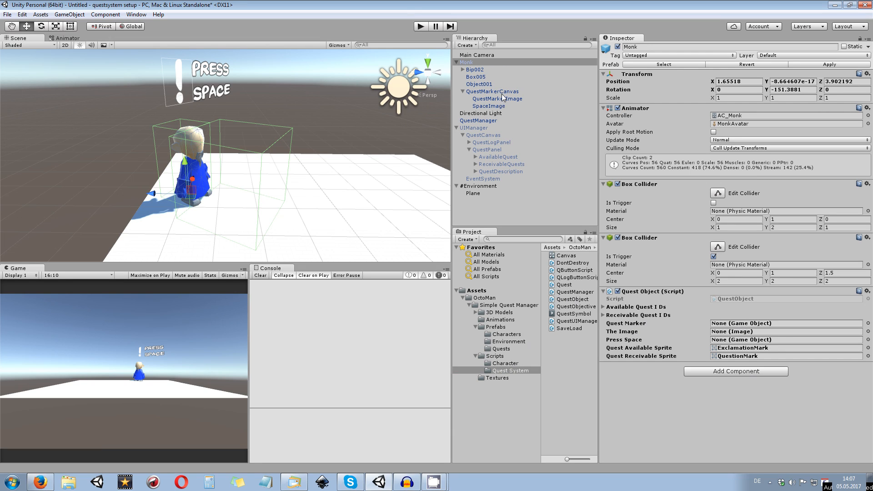
Assign QuestMarkerCanvas as Quest Marker, QuestMarkerImage as The Image and SpaceImage as Press Space in the Monk's Quest Object script
mouse_move(504, 93)
mouse_down()
mouse_move(734, 262)
mouse_move(728, 324)
mouse_up()
drag(503, 100, 750, 337)
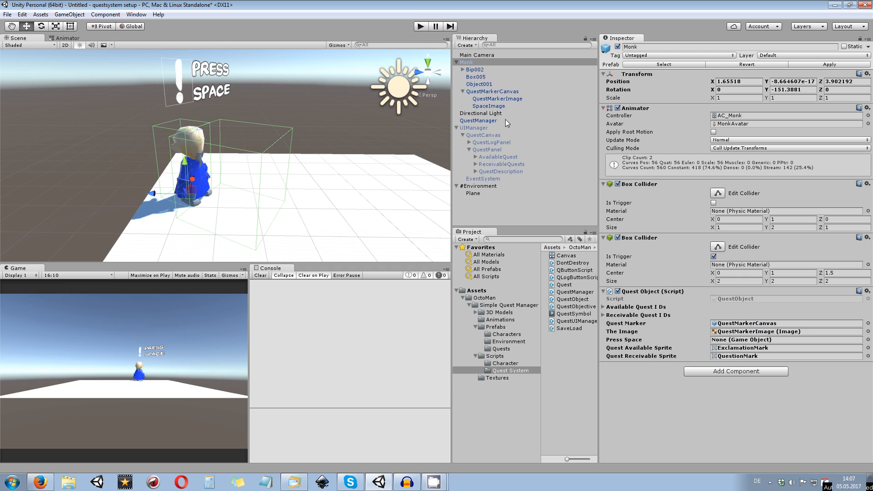
drag(496, 106, 744, 341)
Set the Monk's Available Quest IDs list to size 1 with Element 0 as quest ID 1
click(604, 307)
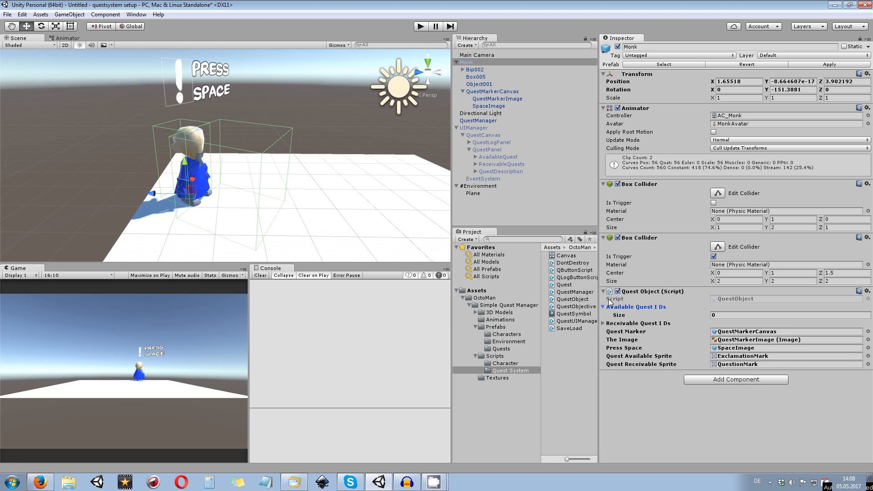
click(606, 324)
click(717, 315)
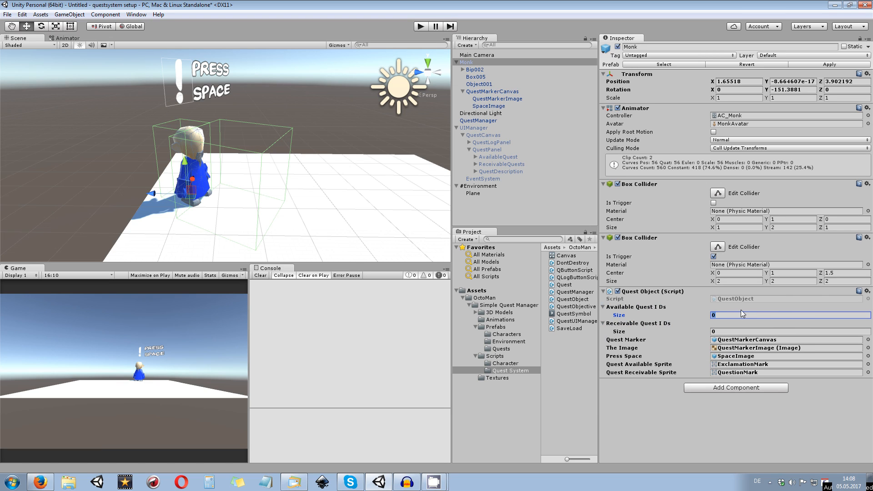
scroll(186, 136, up, 3)
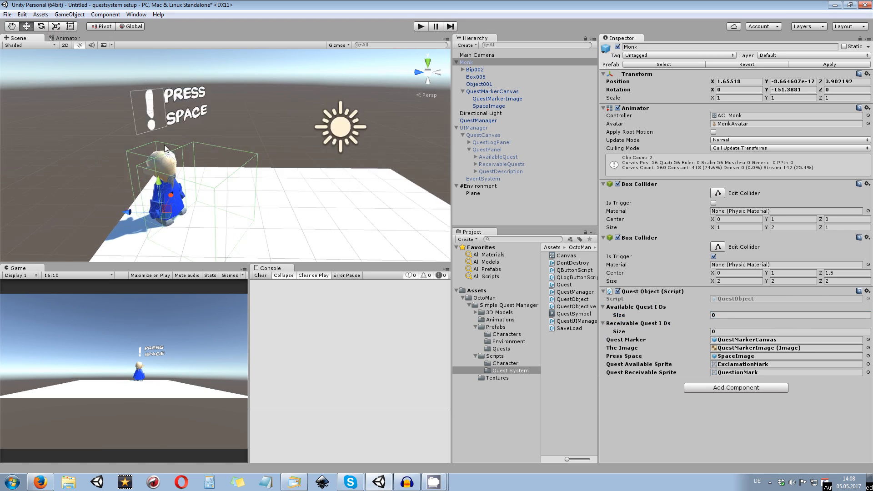
scroll(172, 141, up, 1)
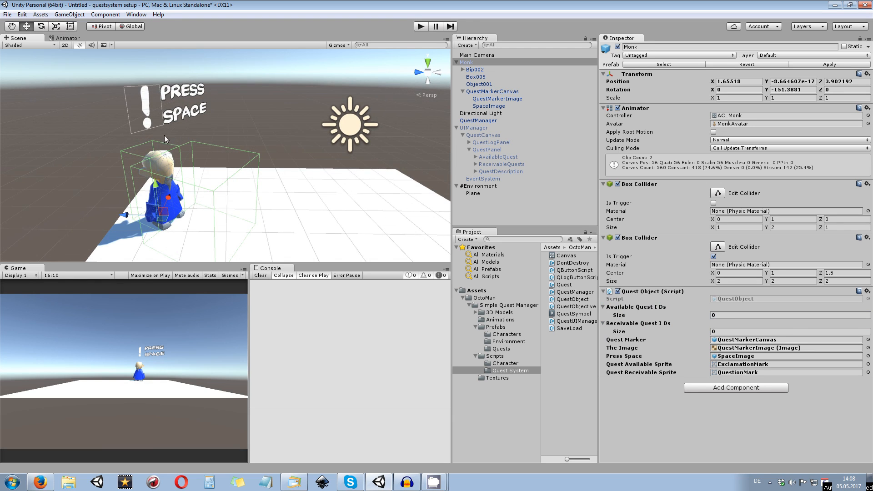
click(726, 316)
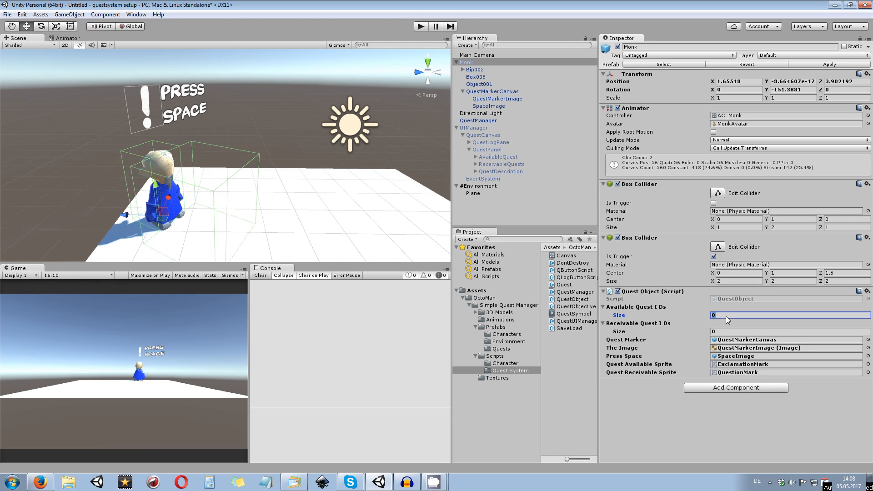
text(1)
key(Return)
click(658, 323)
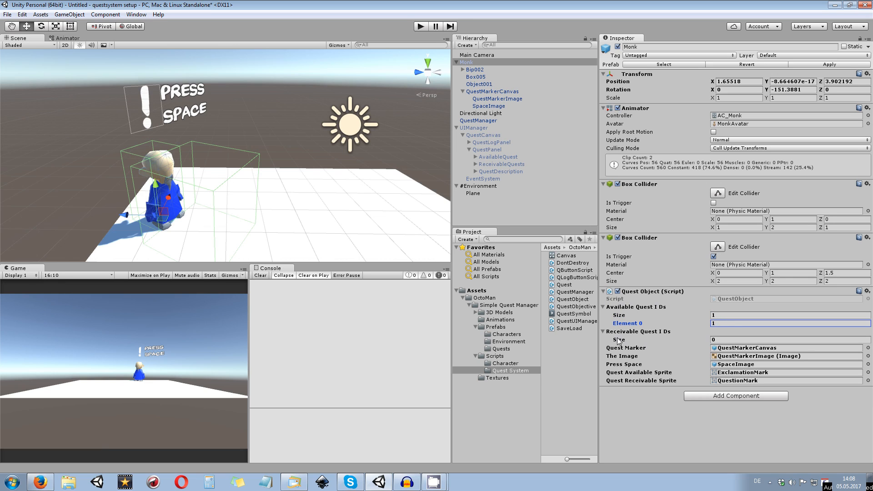
Set the Monk's Receivable Quest IDs list to size 1 with Element 0 as quest ID 1
click(725, 339)
text(1)
key(Return)
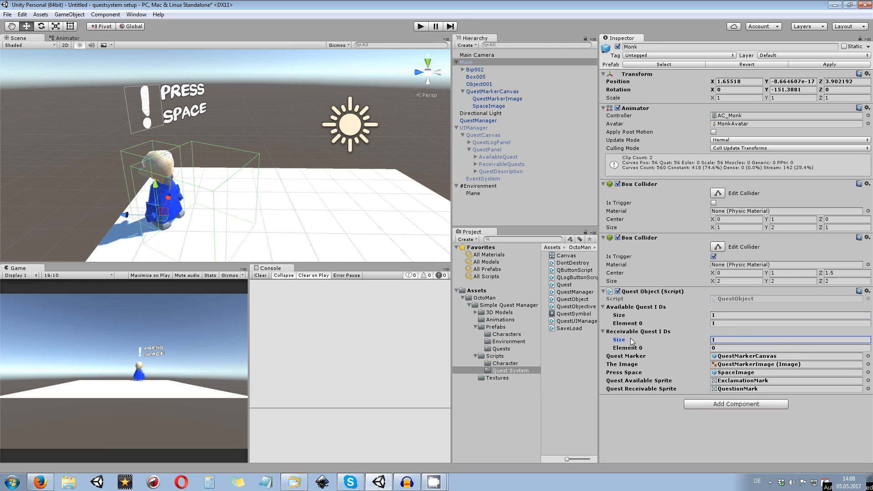
click(732, 348)
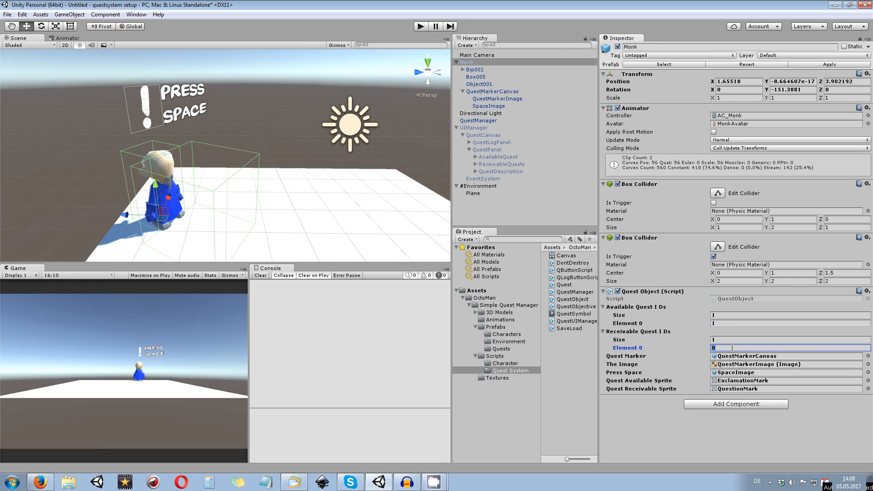
text(1)
Apply the Monk's changes to its prefab
scroll(153, 128, down, 2)
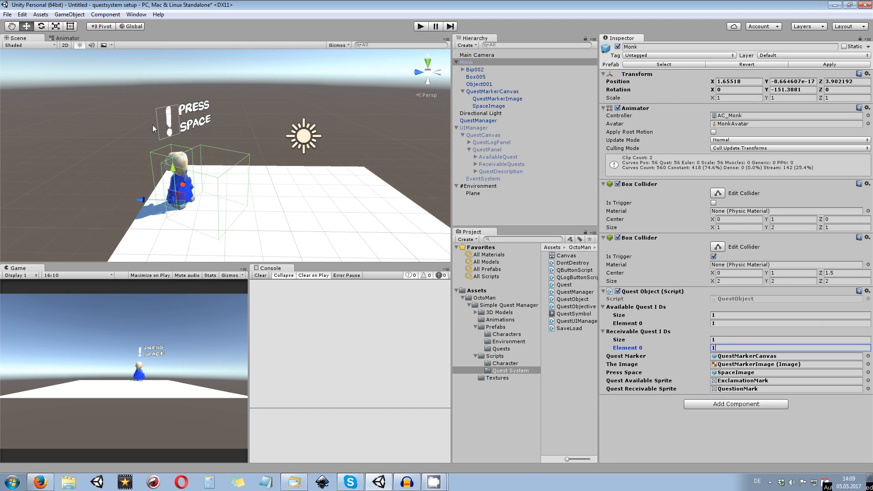
alt+drag(185, 145, 278, 176)
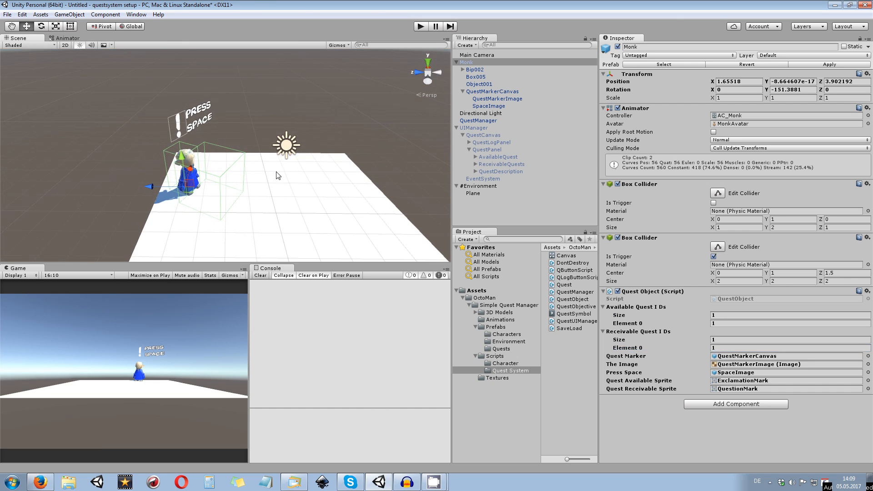
click(822, 66)
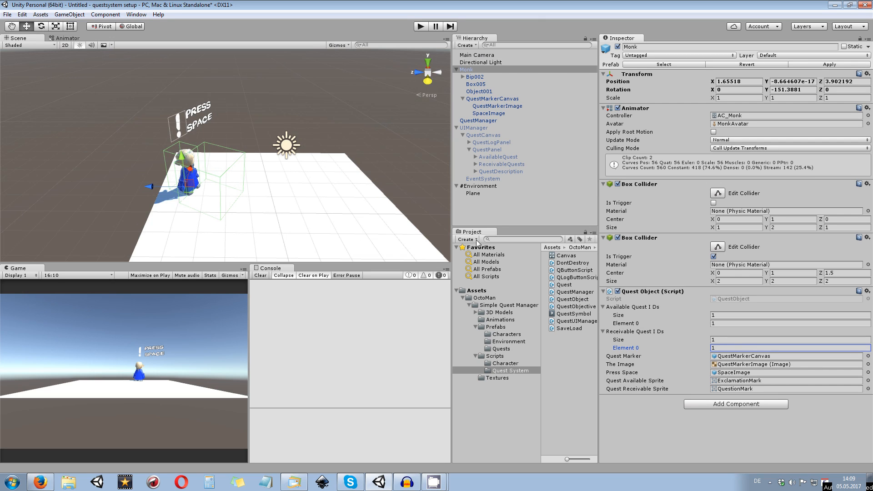
Duplicate the Monk, move the copy to about X 2.46, Z -3.37 on the plane and rotate it to about -40° around Y
click(482, 69)
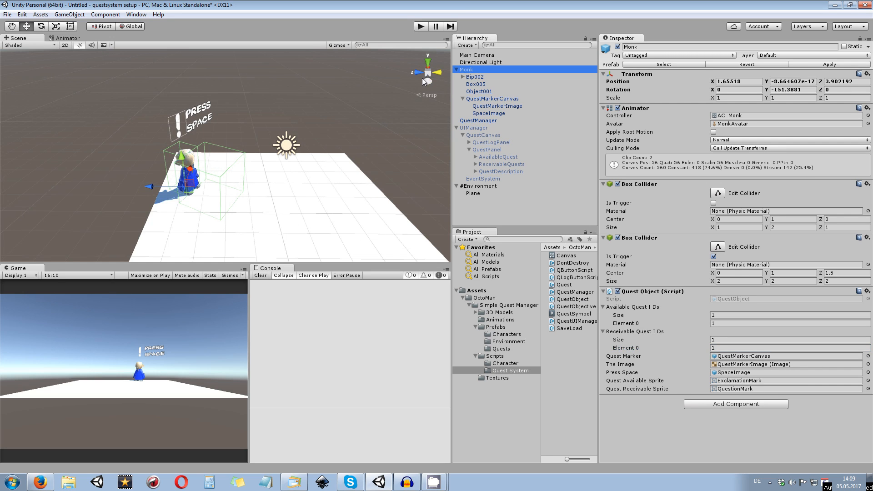
key(ctrl+d)
drag(163, 186, 240, 187)
click(474, 200)
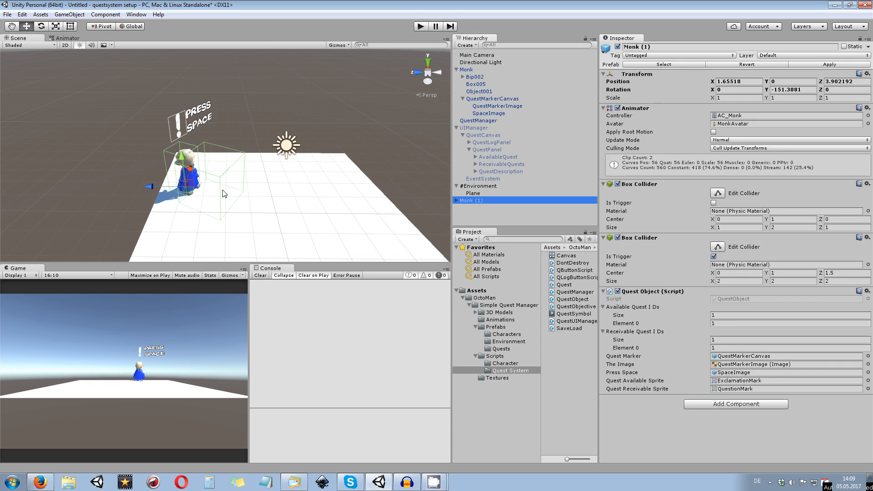
mouse_move(154, 190)
mouse_down()
mouse_move(272, 206)
mouse_move(335, 184)
mouse_up()
key(e)
key(w)
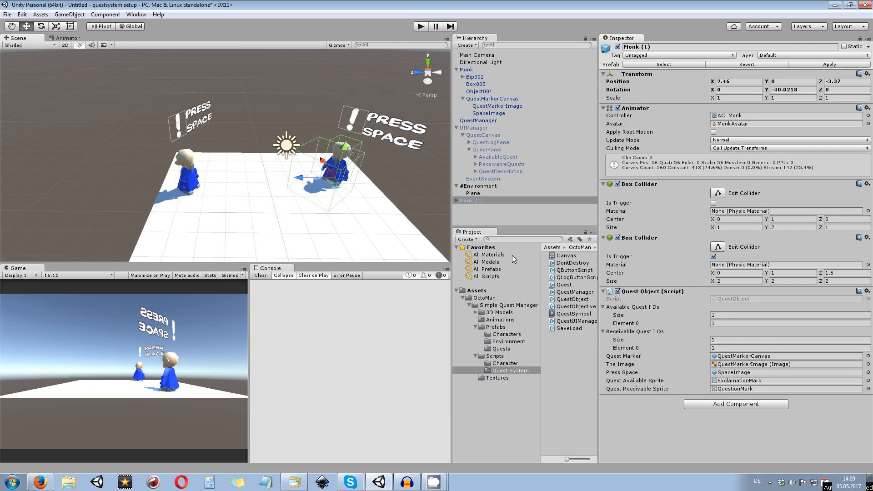
Set Element 0 of both the Available and Receivable Quest IDs to 2 on the duplicated Monk, keeping one entry per list
click(721, 322)
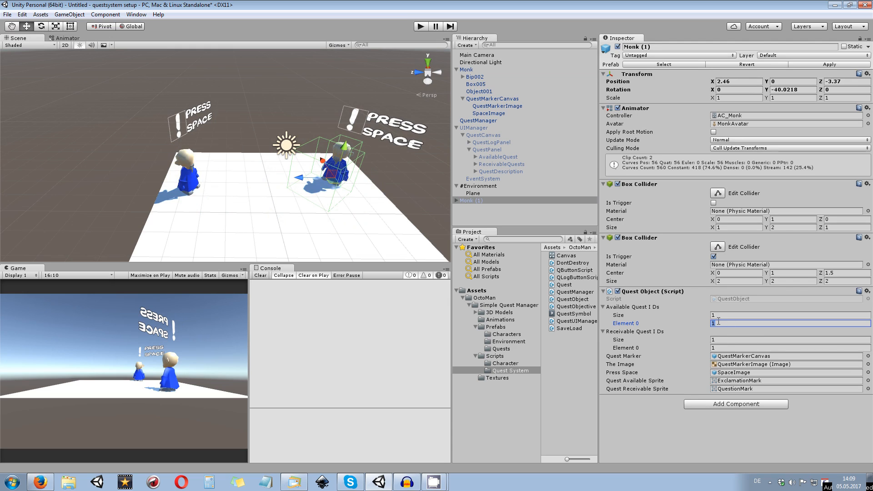
click(720, 316)
text(0)
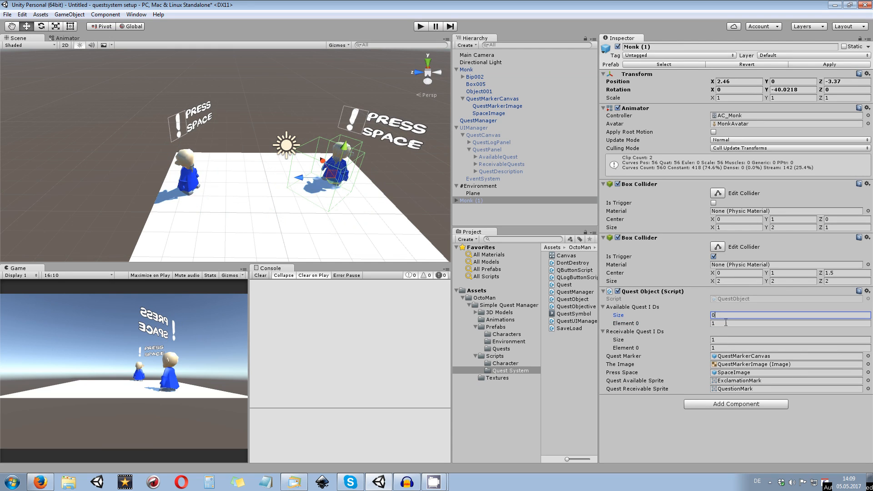
key(Return)
click(721, 316)
text(1)
key(Return)
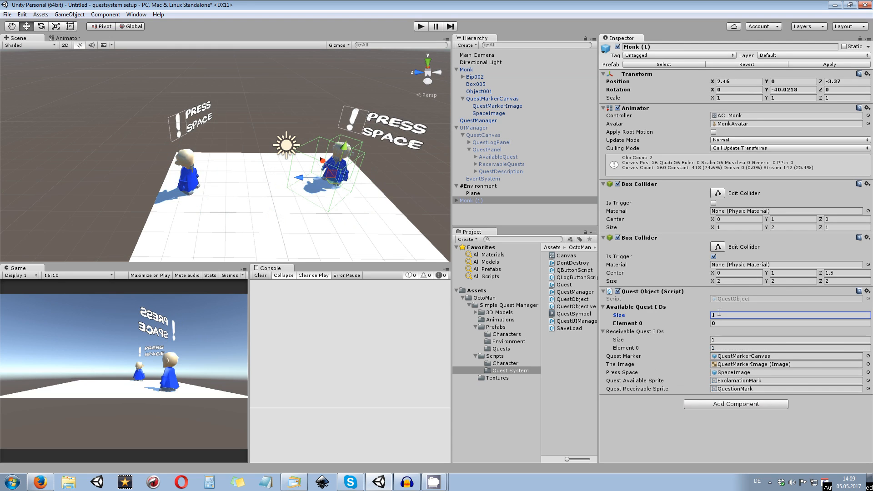
click(725, 323)
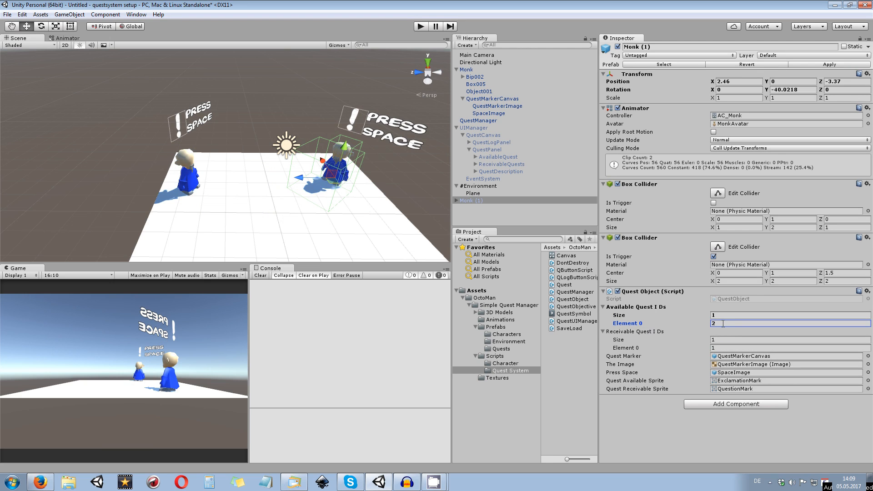
click(723, 348)
text(2)
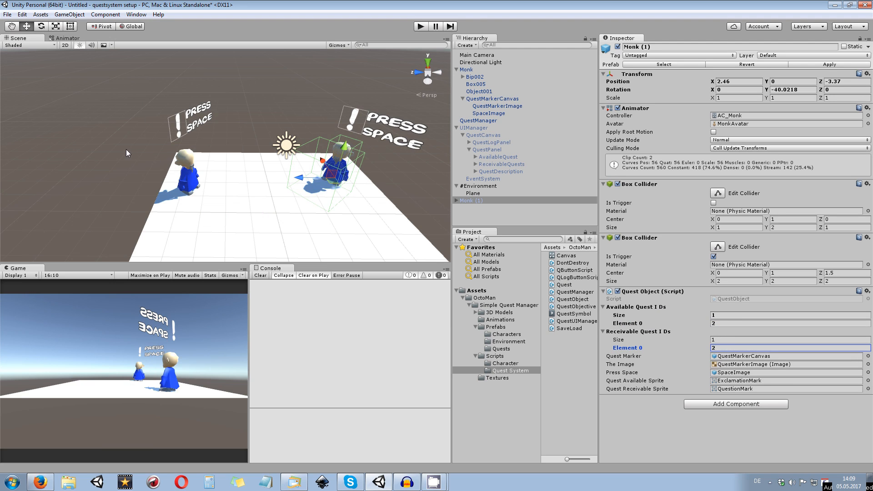
Create a 3D cube at the top level of the scene
scroll(340, 160, down, 6)
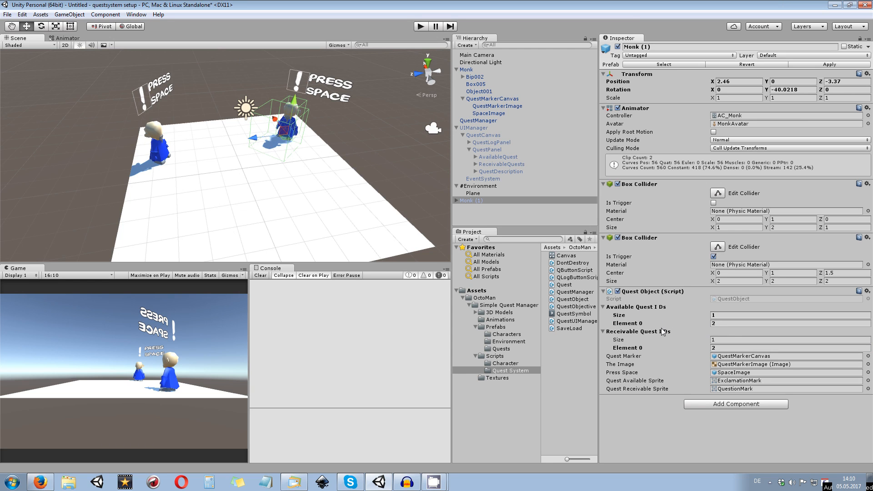
right_drag(380, 151, 422, 235)
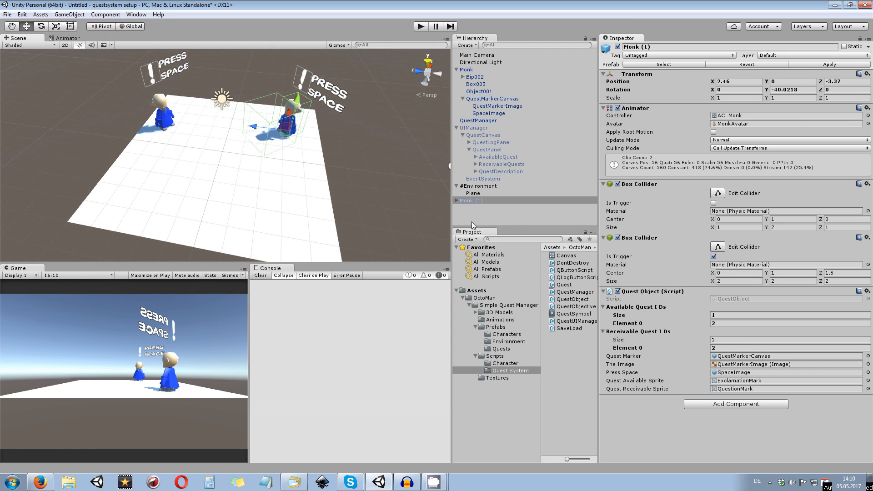
click(500, 218)
right_click(500, 218)
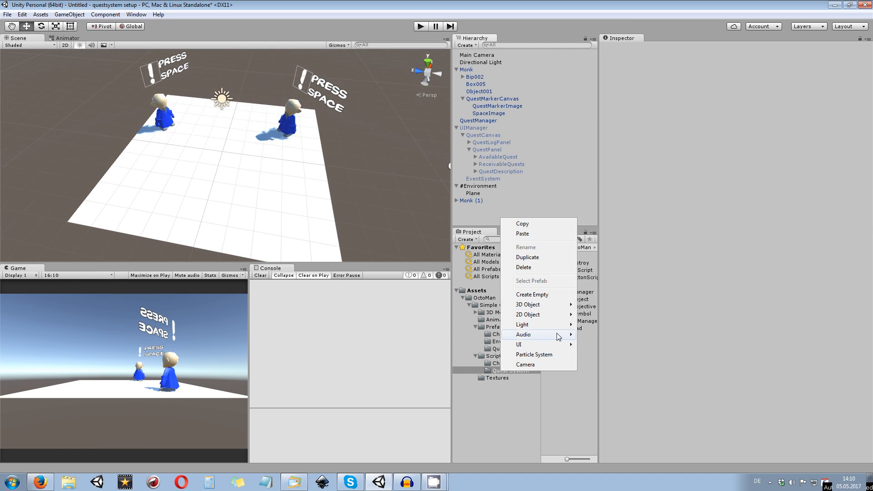
mouse_move(549, 349)
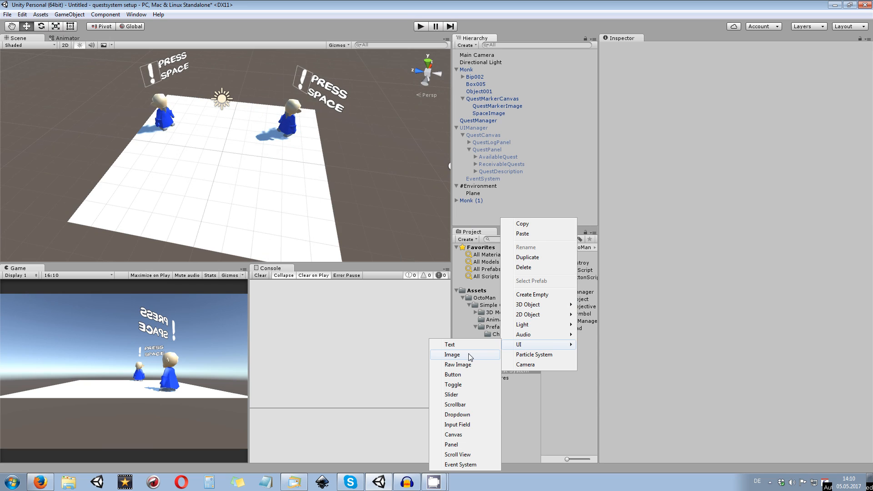
mouse_move(548, 305)
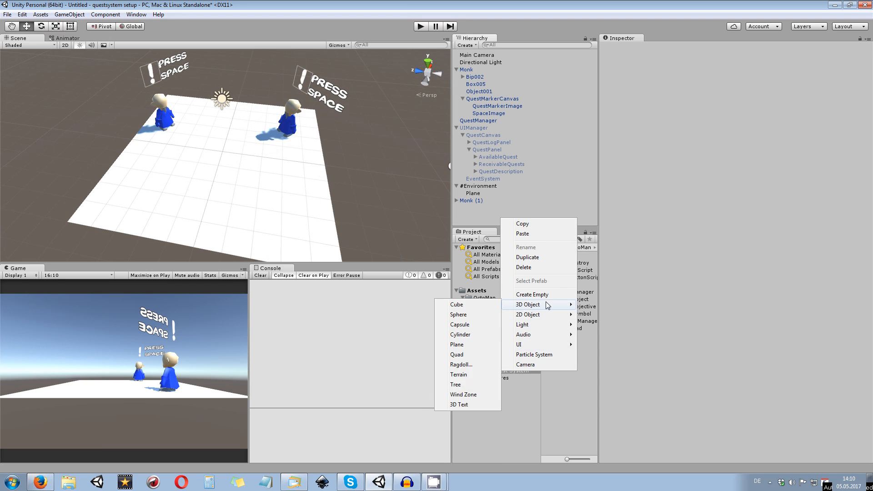
click(473, 305)
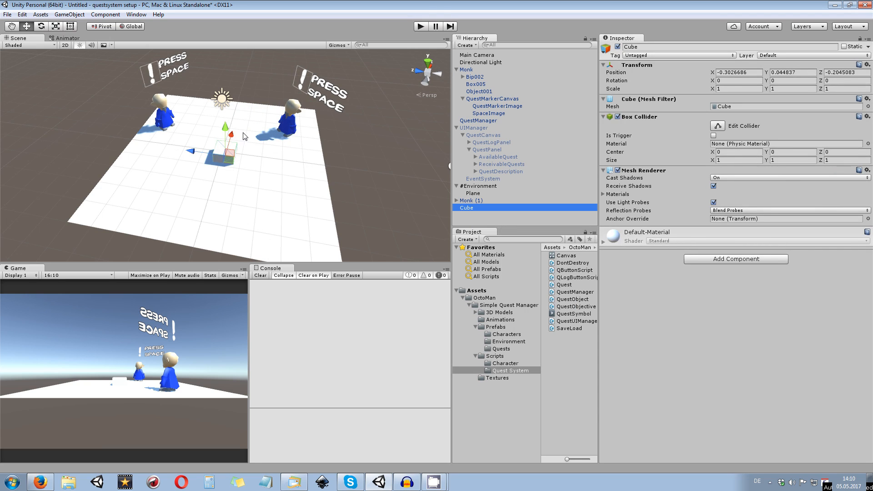
Move the cube onto an empty corner of the plane, at about X -3.8, Y 0.54, Z -3.2
drag(227, 129, 223, 178)
alt+drag(198, 210, 355, 179)
middle_drag(355, 191, 267, 171)
scroll(267, 171, up, 3)
alt+drag(245, 179, 294, 160)
scroll(337, 189, down, 3)
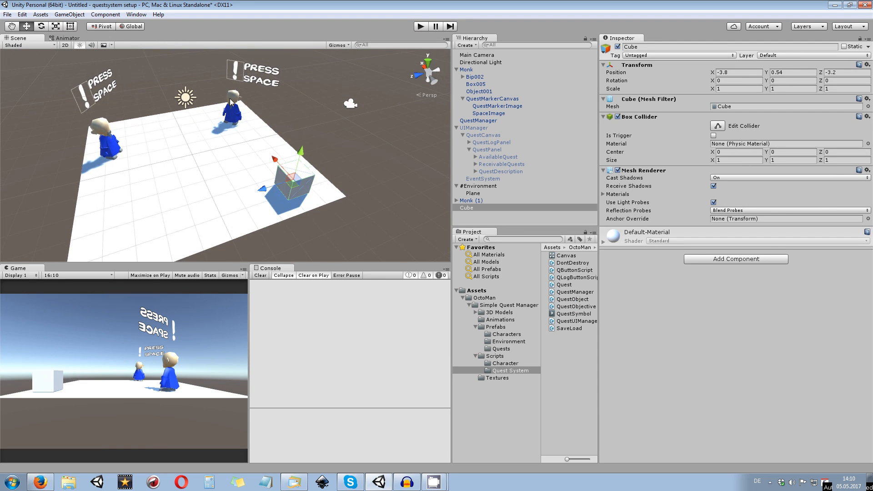
Add the QuestObjective script to the cube as a component
middle_drag(314, 105, 272, 108)
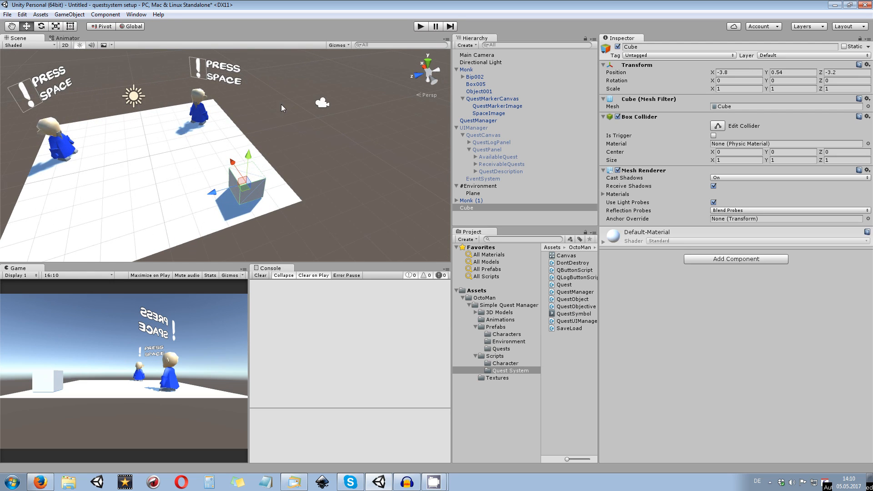
alt+drag(231, 137, 278, 156)
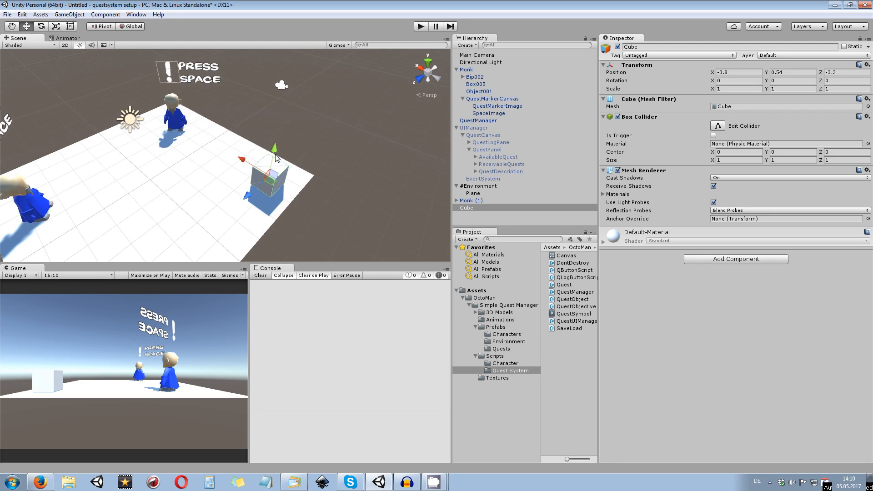
middle_drag(277, 156, 303, 144)
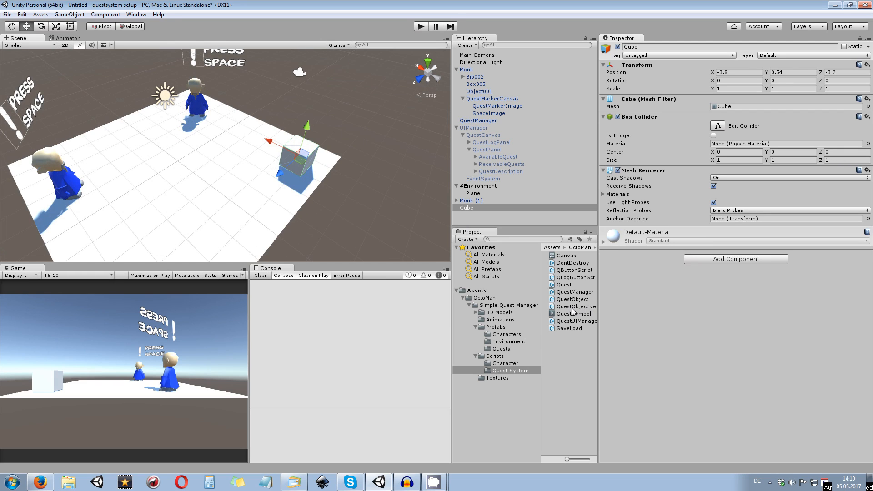
drag(588, 309, 666, 304)
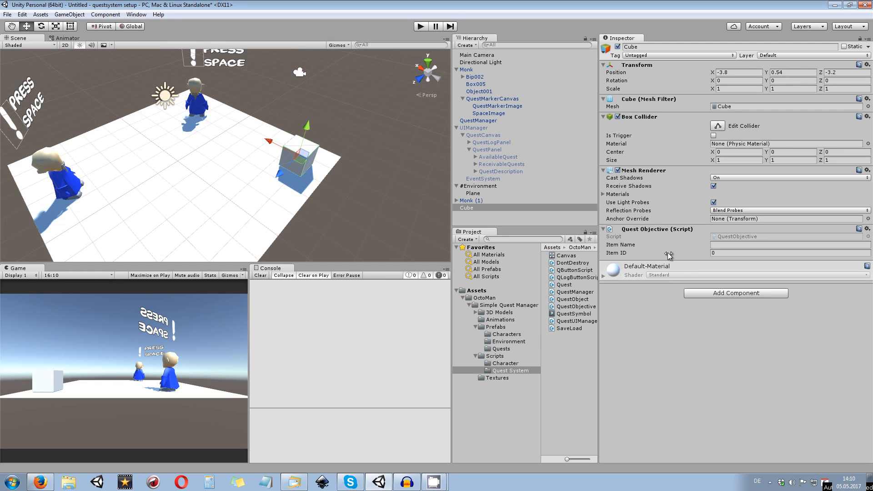
Make the cube's Box Collider a trigger and set its quest objective Item Name to "location XYZ"
click(723, 246)
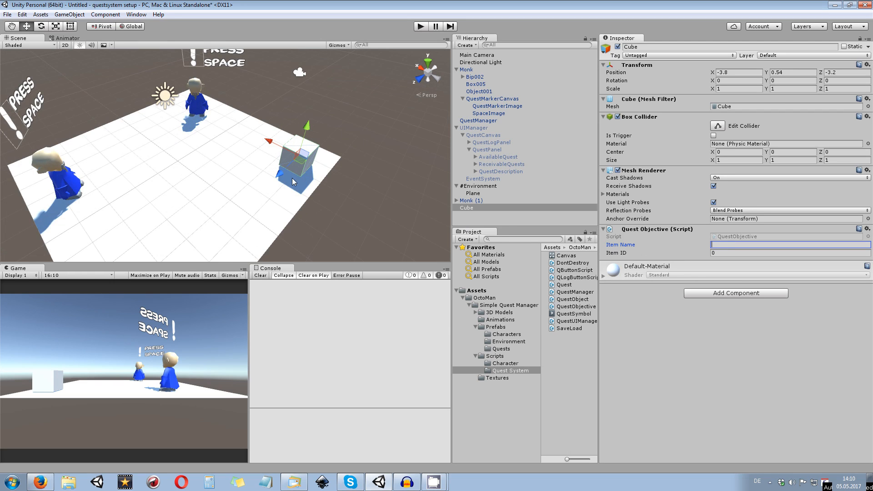
click(713, 136)
click(746, 244)
text(XYZ)
Place the Character prefab on the plane at about X -3.44, Z 0.75, near the cube
alt+drag(405, 187, 327, 171)
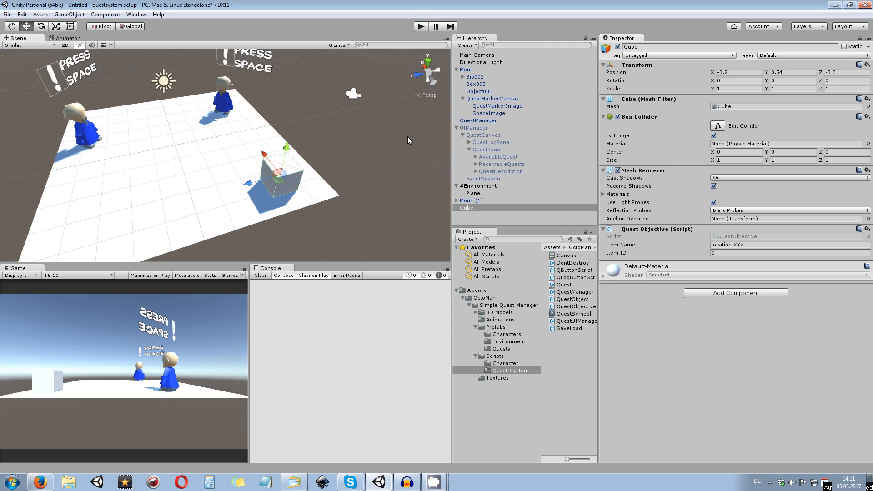
click(485, 223)
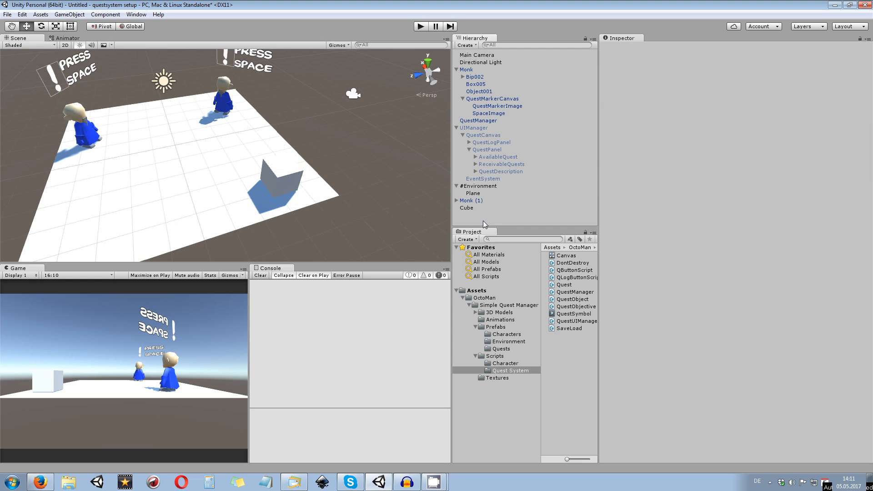
click(508, 335)
drag(566, 257, 160, 213)
alt+drag(196, 212, 268, 187)
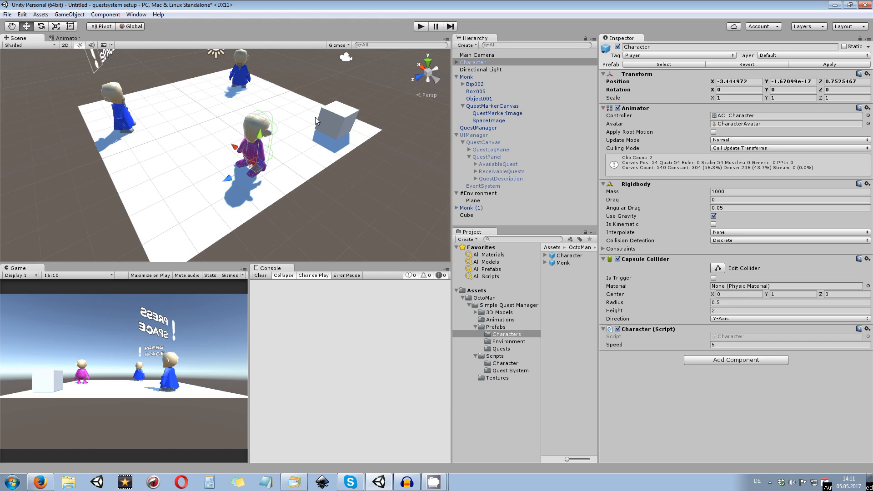
Find the CameraFollow script in the Scripts folder and add it to the Main Camera
click(488, 54)
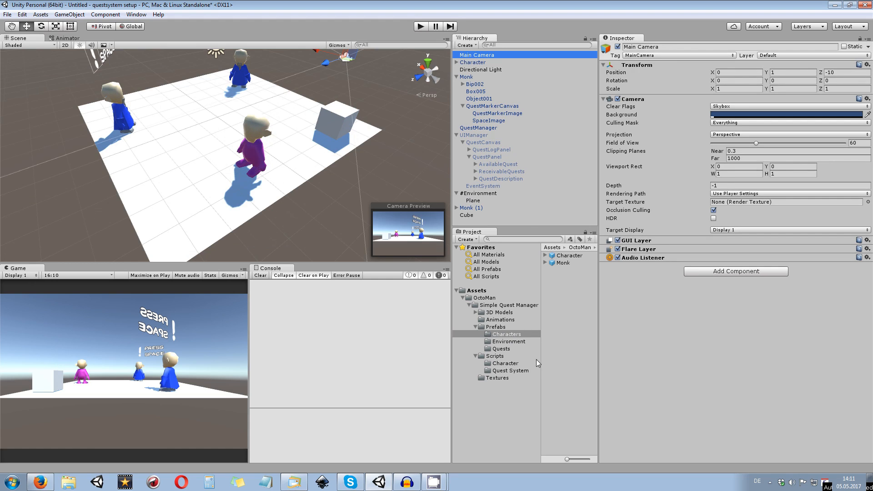
click(510, 342)
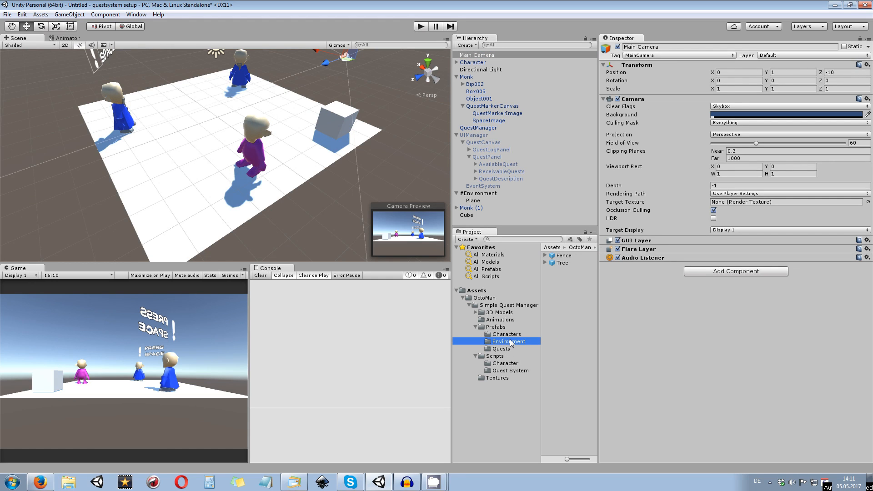
click(505, 327)
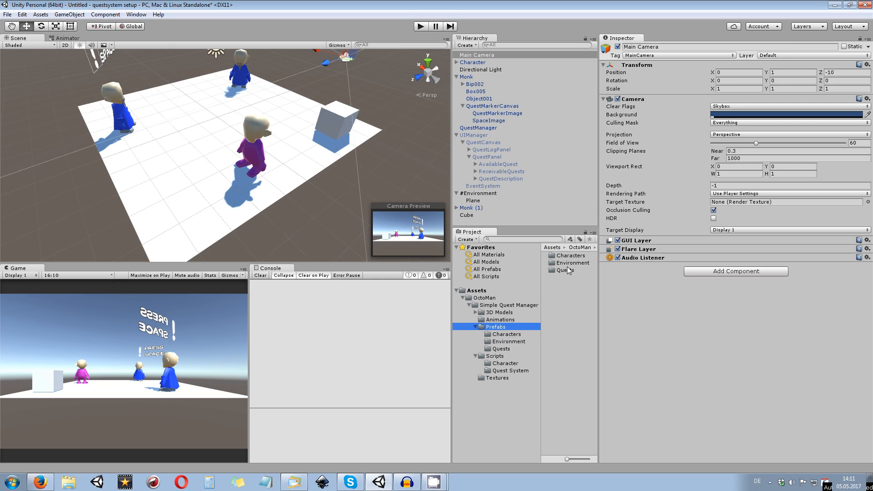
click(496, 356)
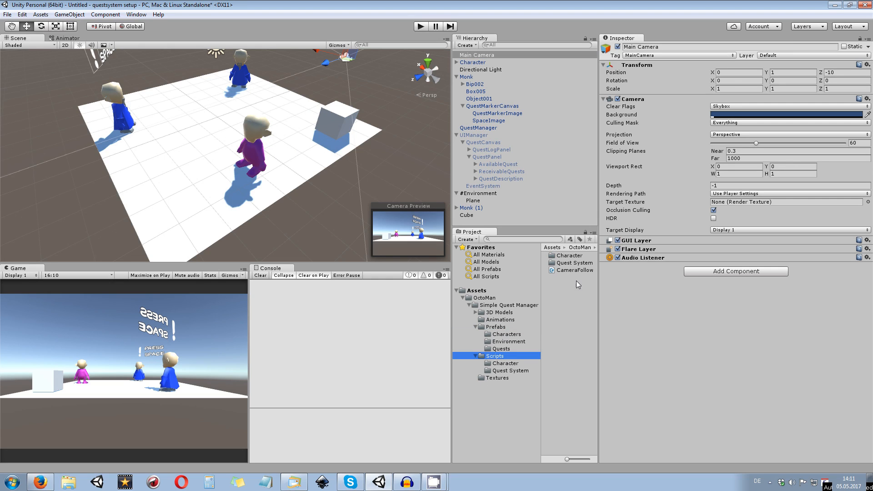
drag(574, 270, 711, 355)
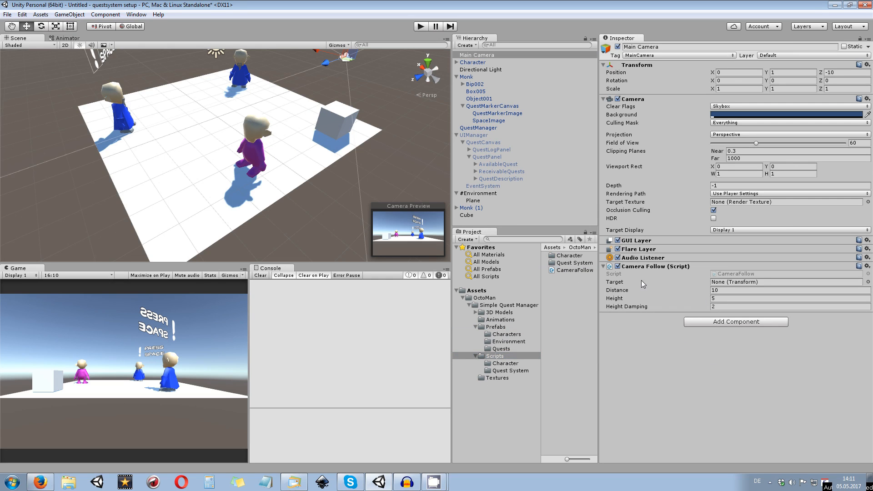
Assign the Character object as the Target of the Main Camera's Camera Follow script
click(471, 215)
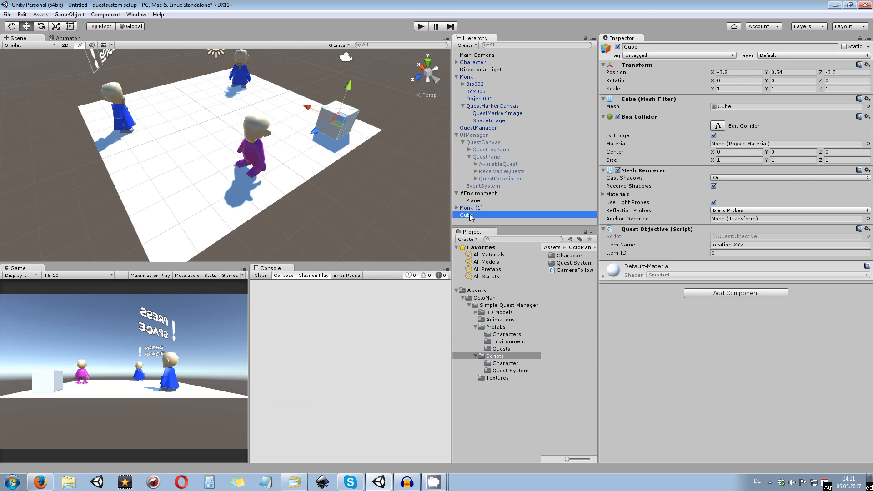
click(480, 55)
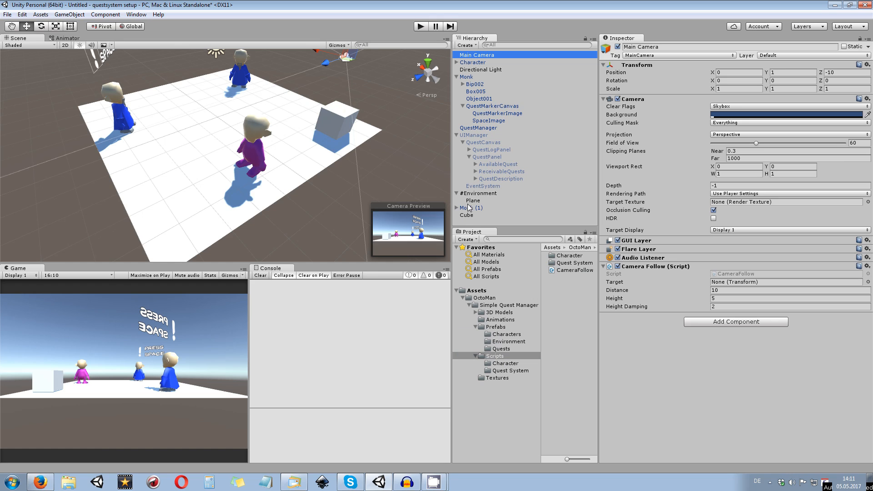
drag(483, 62, 750, 282)
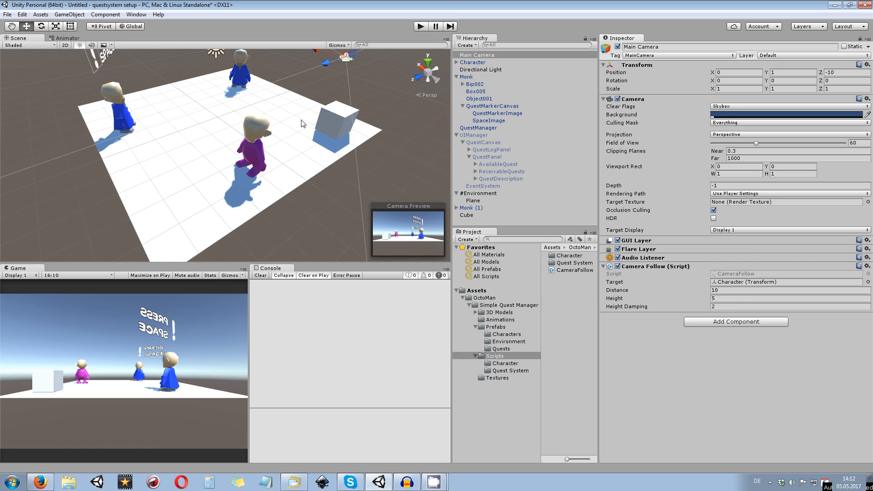
Run the scene, walk the character to the first Monk and try to open his quest panel
click(421, 27)
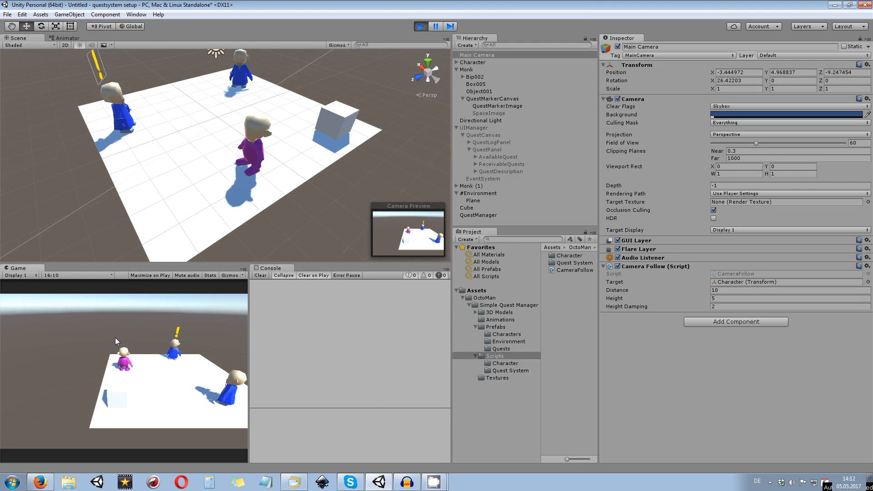
key(d)
key(s)
key(w)
key(a)
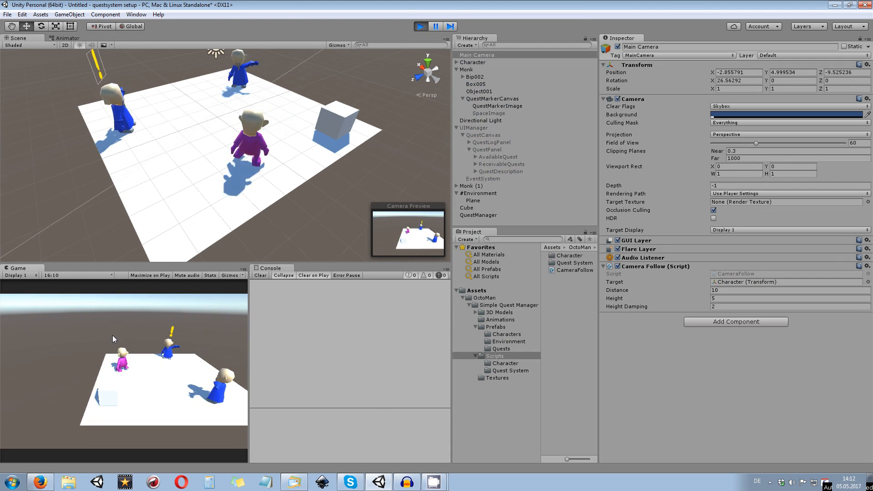
key(d)
key(w)
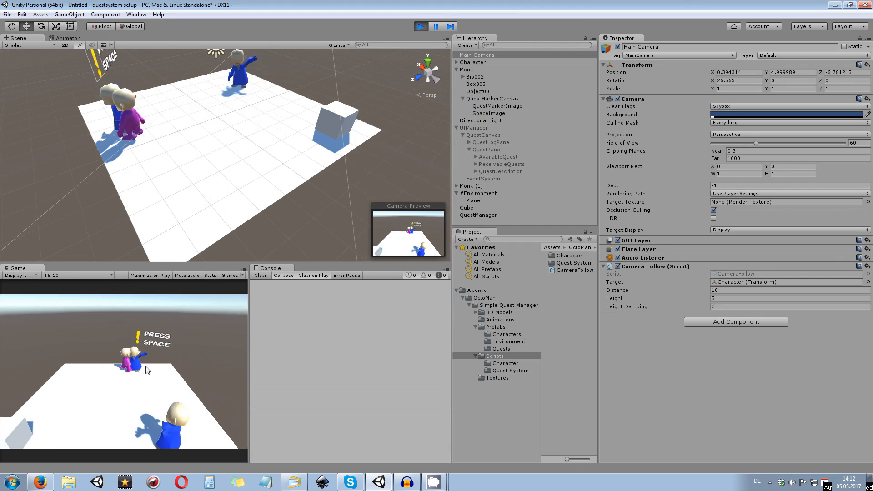
key(space)
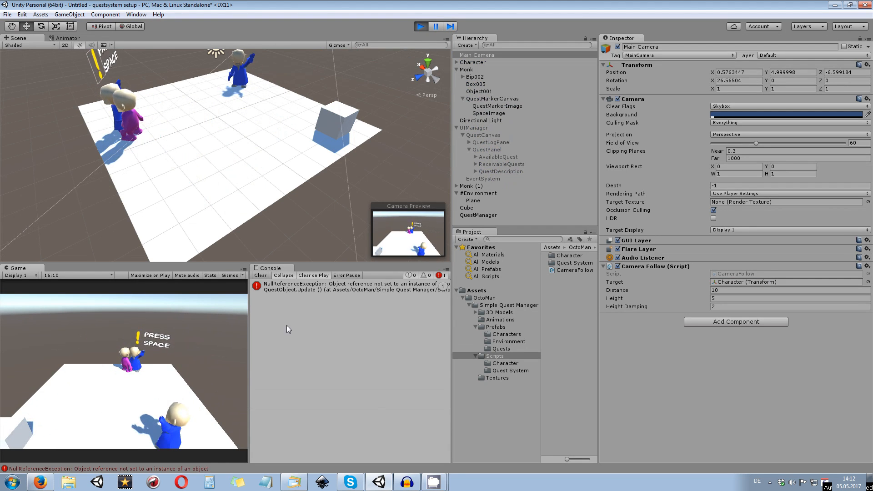
Examine the console error's details, then stop the test run and activate the UIManager object
click(337, 287)
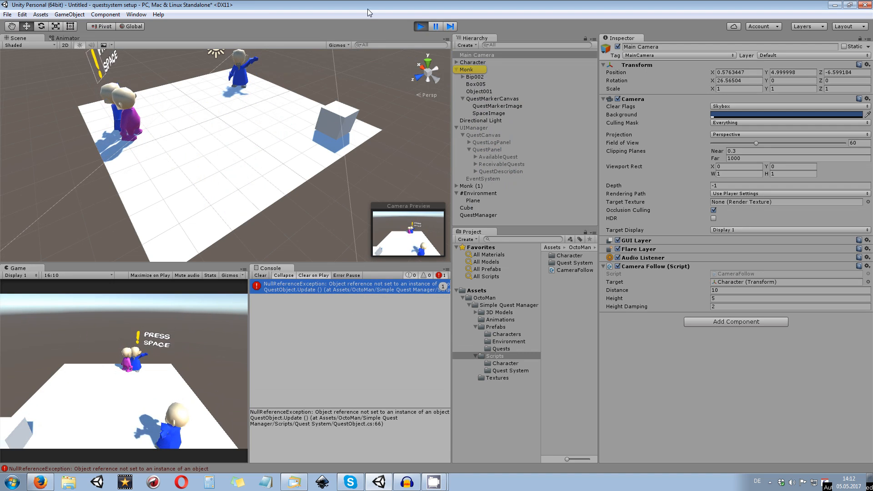
click(419, 27)
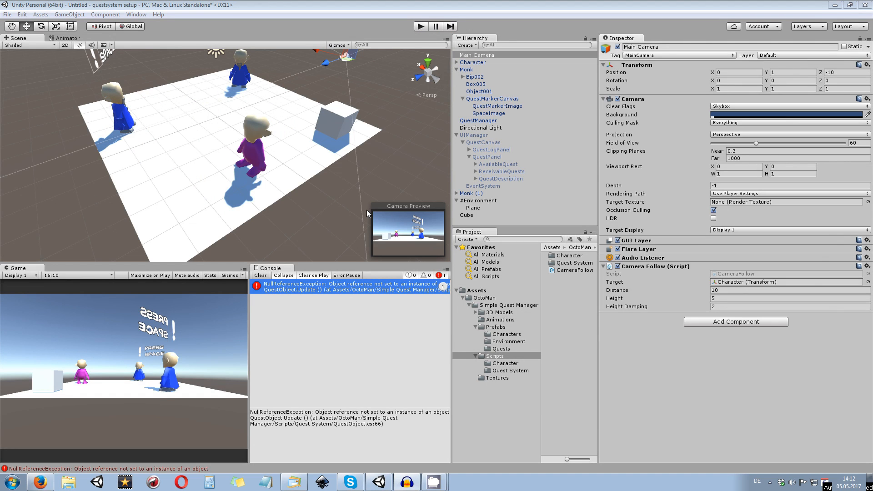
click(472, 135)
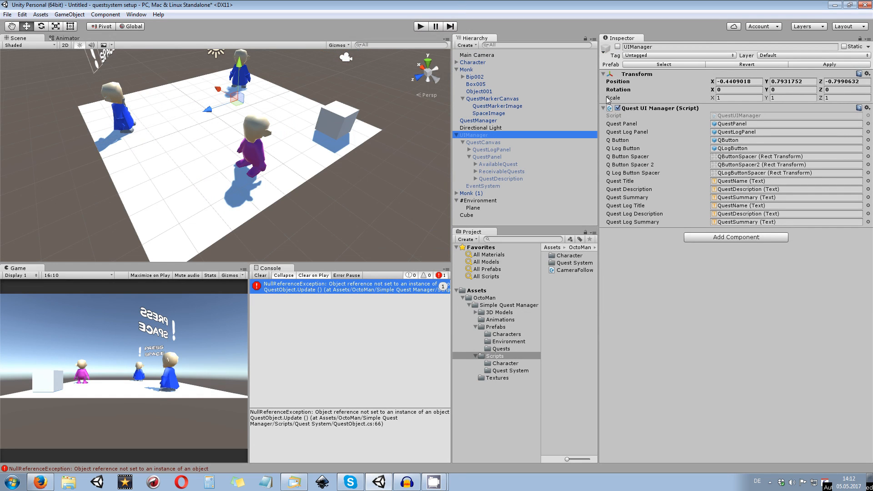
click(617, 47)
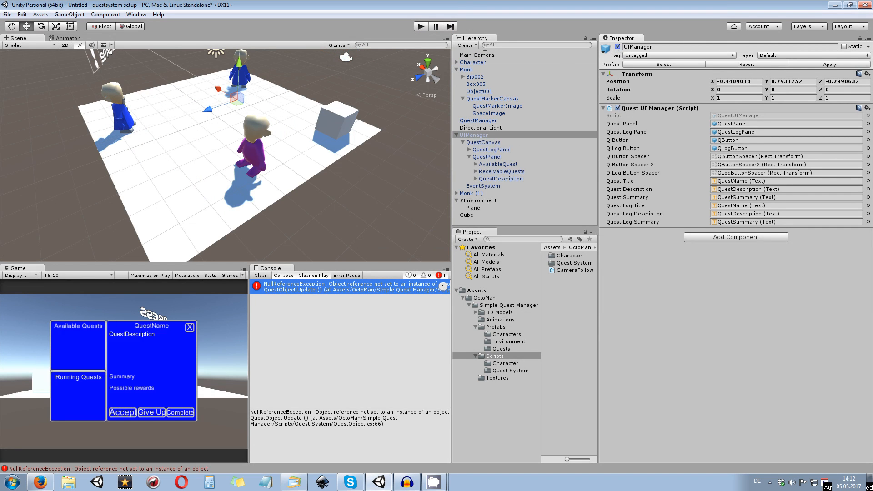
Run the scene again, walk the character to the first Monk and accept First Quest from his available quests
click(421, 26)
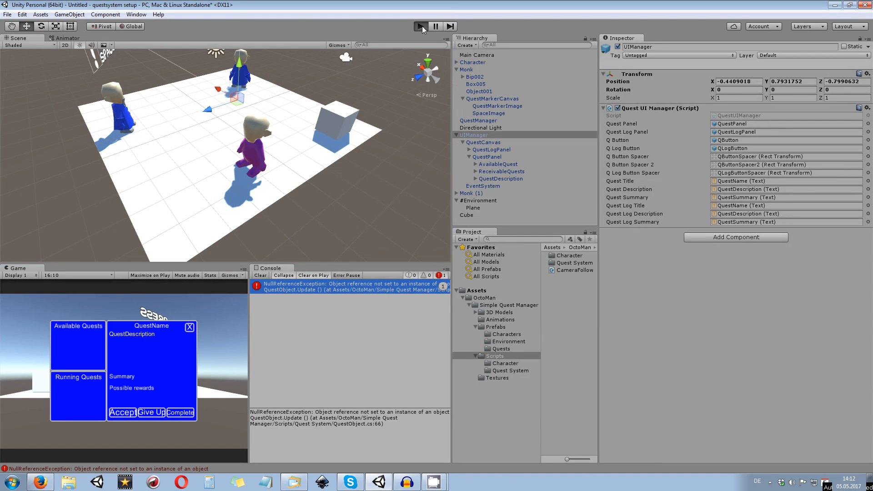
key(d)
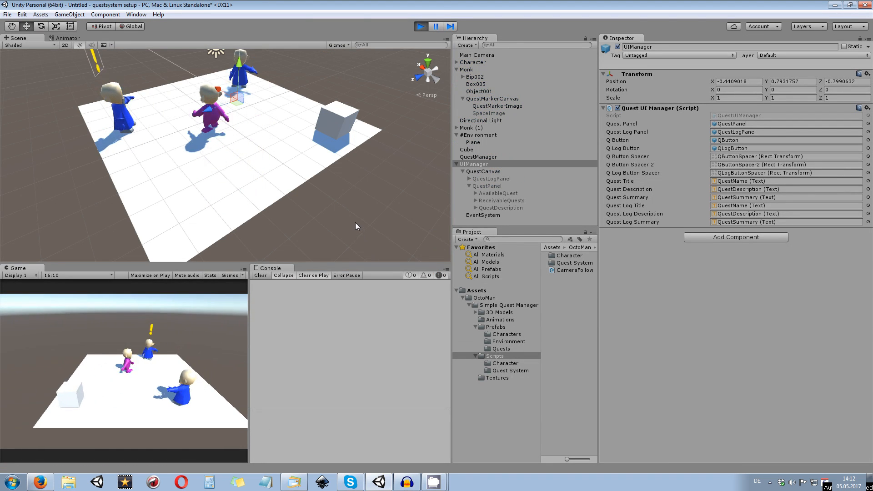
key(w)
key(space)
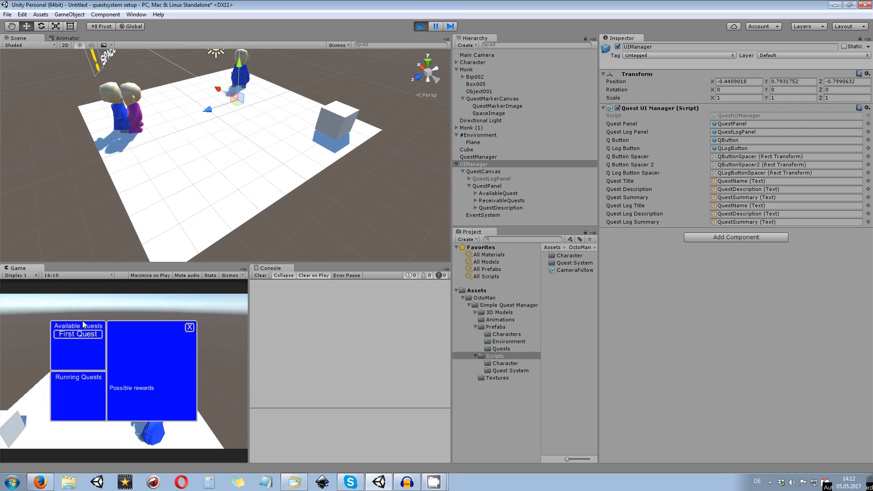
click(75, 335)
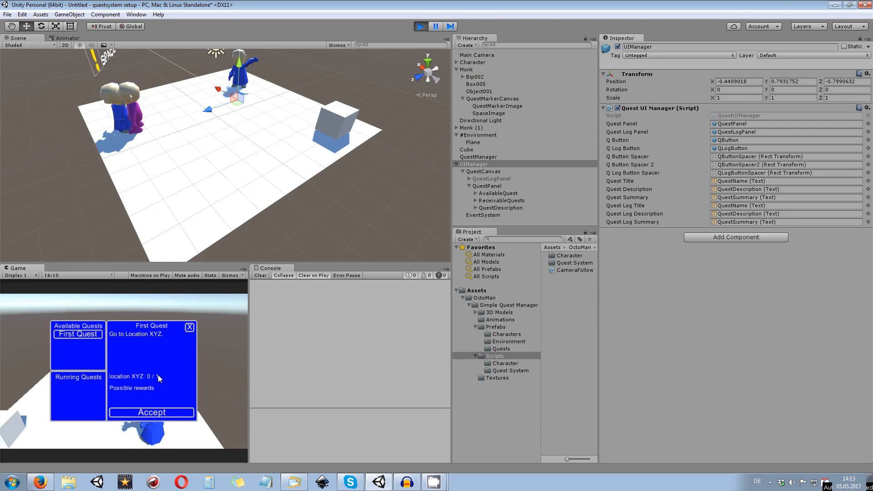
click(155, 413)
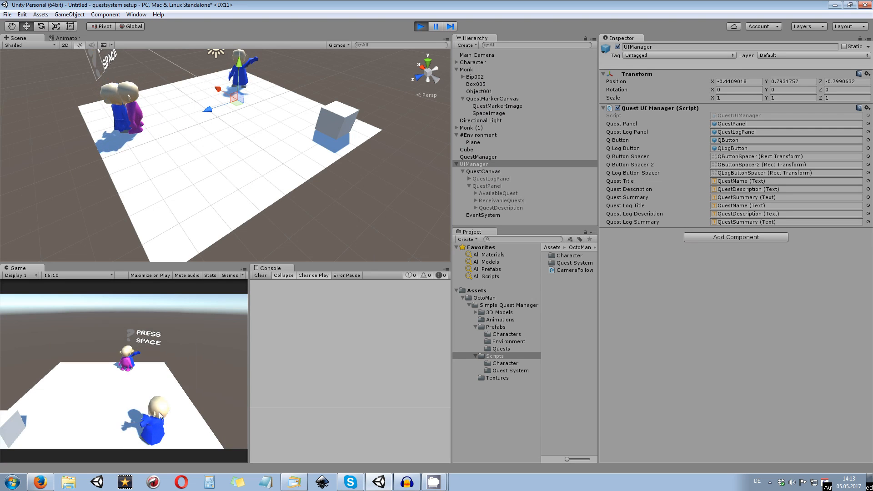
Walk the character from the Monk across the plane into the cube to reach the quest location
key(a)
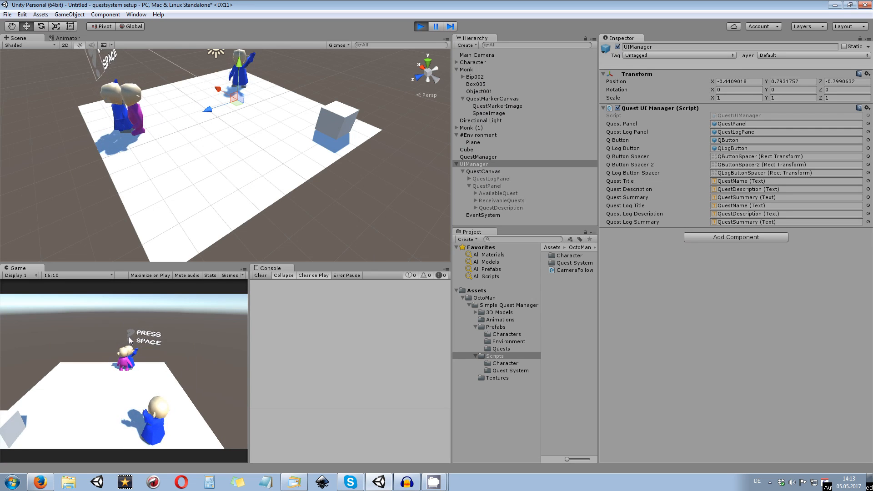
key(s)
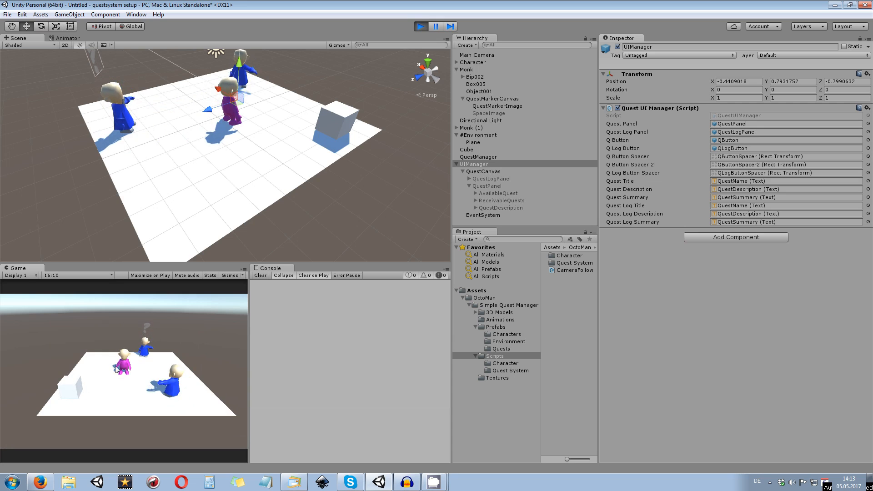
key(a)
key(s)
key(a)
key(s)
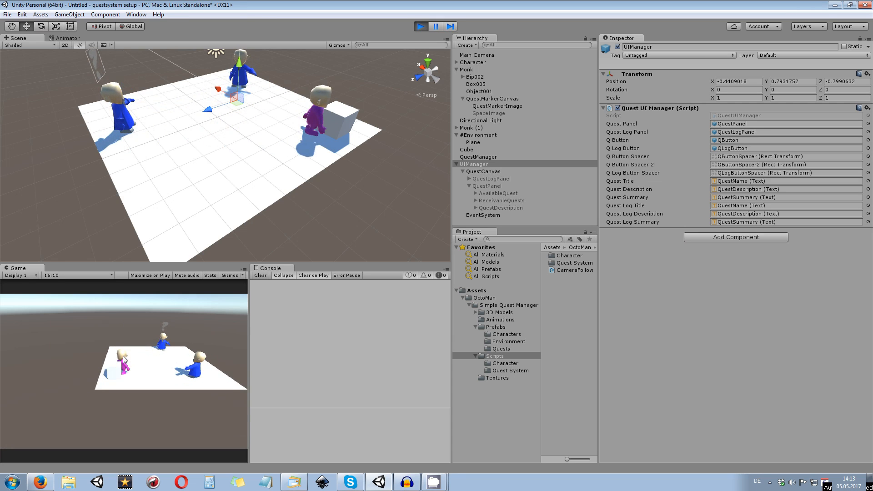
Return the character to the first Monk and open First Quest from his running quests
key(w)
key(w)
key(d)
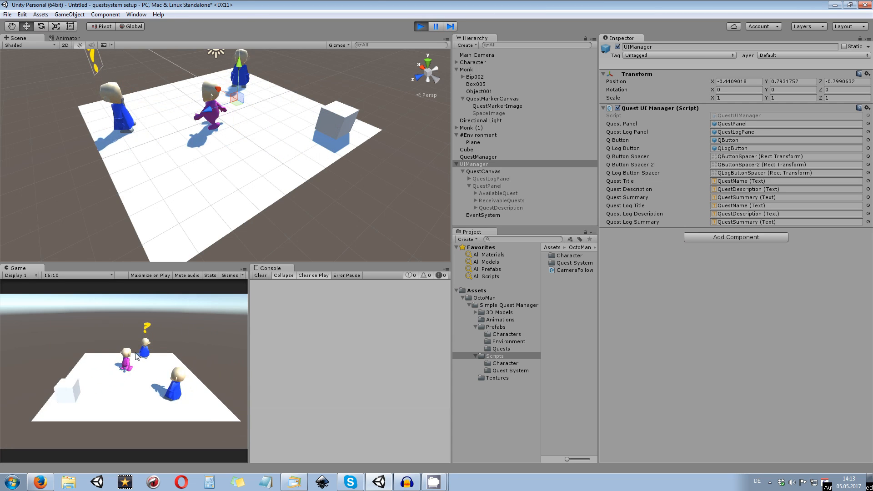
key(w)
key(space)
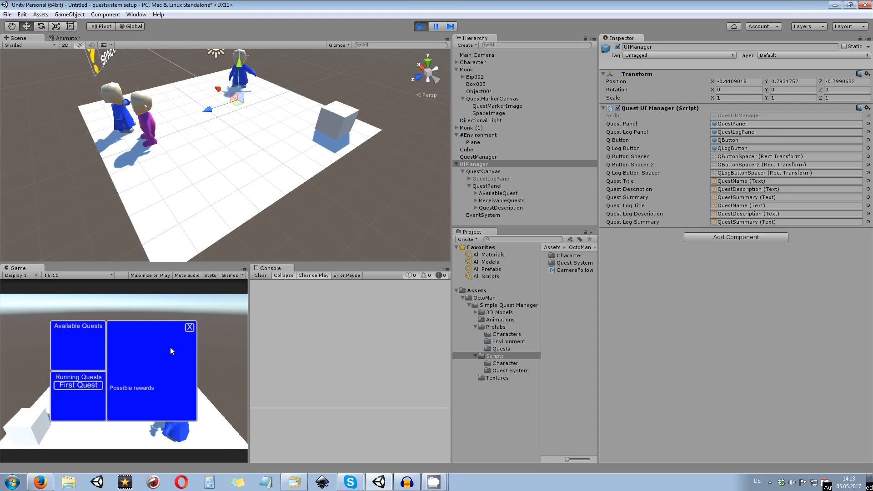
click(86, 386)
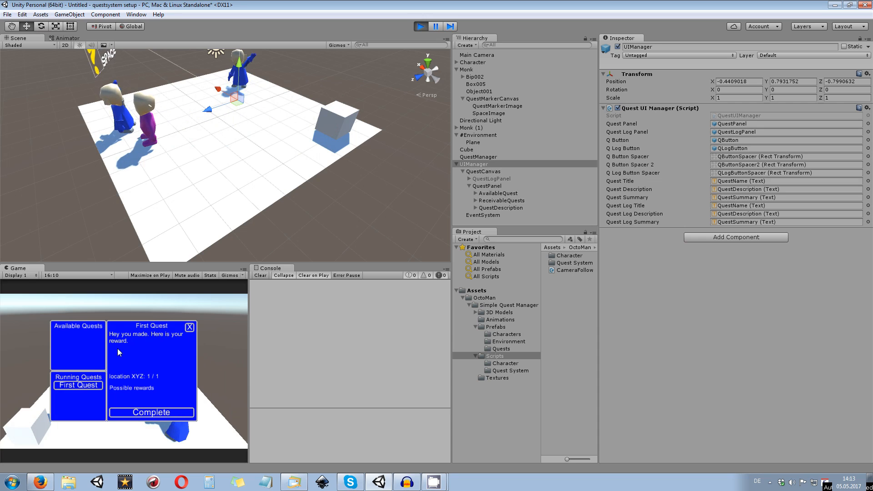
Close the Monk's quest dialog and view First Quest's details in the quest log
click(191, 326)
key(space)
click(94, 337)
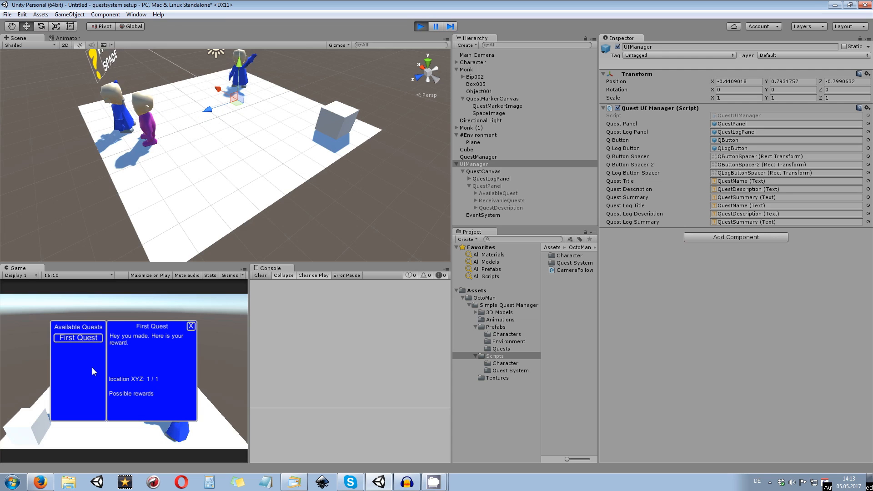
Close the quest log, reopen First Quest from the first Monk's running quests and complete it
click(191, 327)
key(s)
key(d)
key(space)
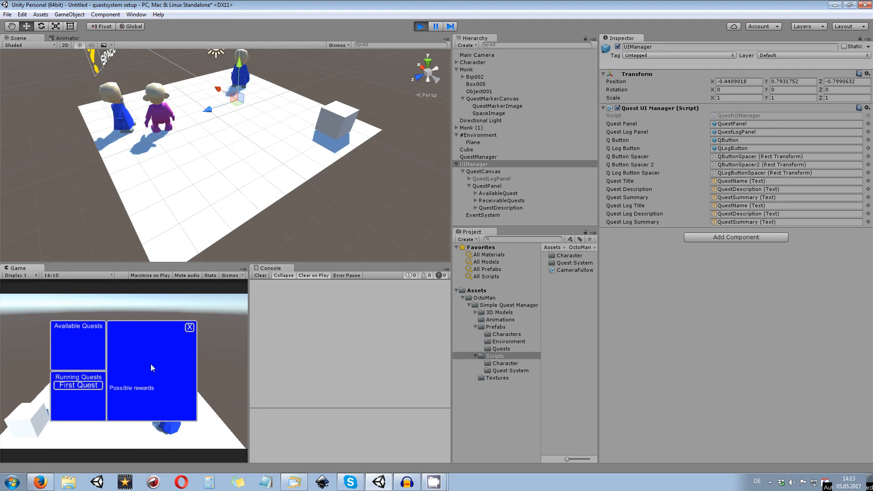
click(102, 387)
click(152, 412)
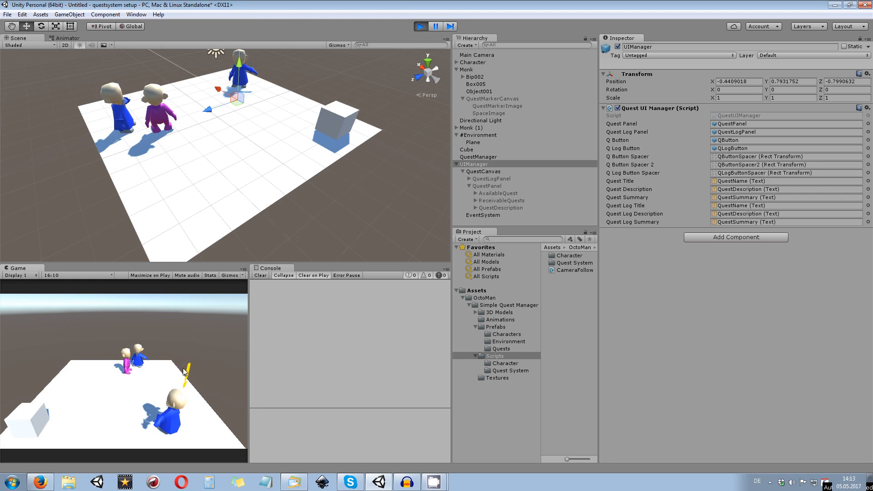
Walk the character to the second Monk and accept Second Quest from his available quests
key(s)
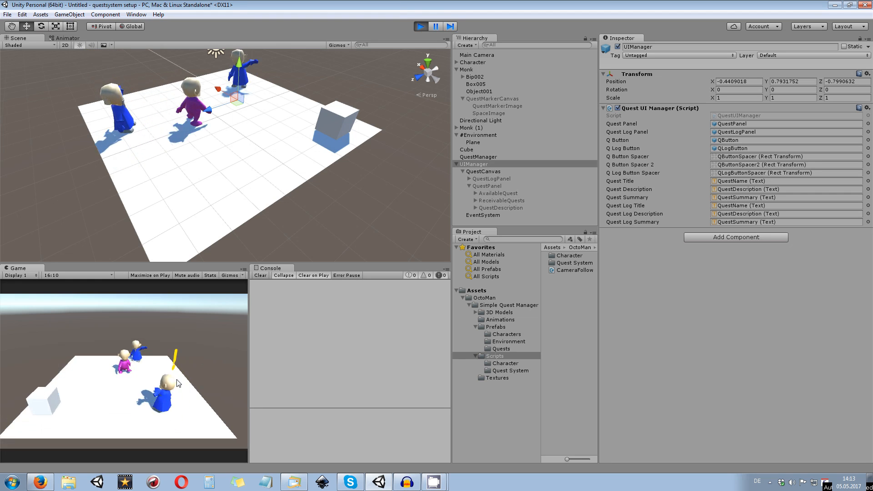
key(space)
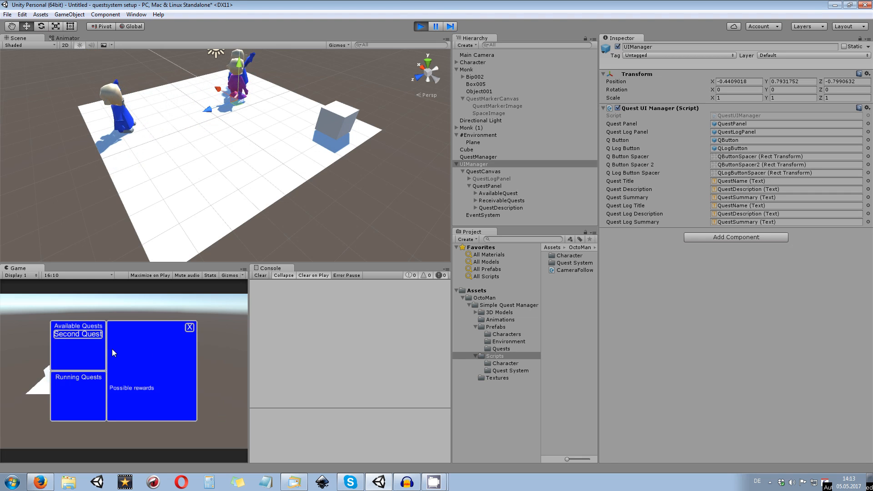
click(100, 337)
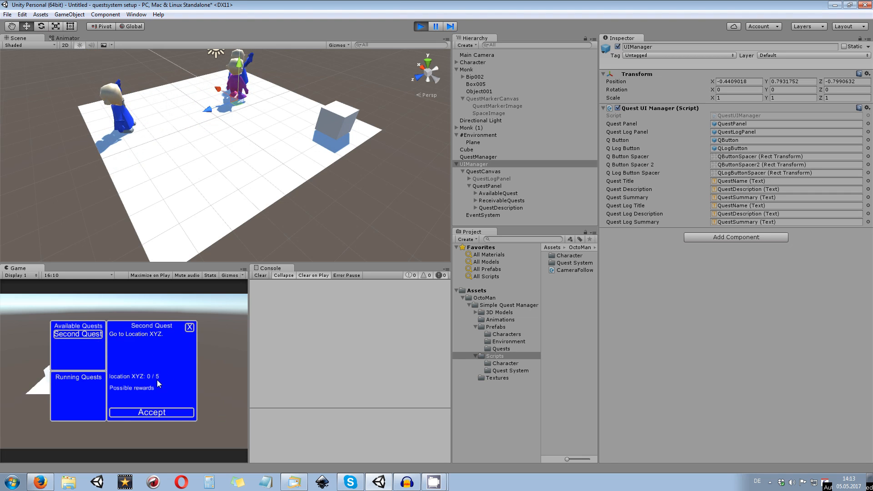
click(169, 411)
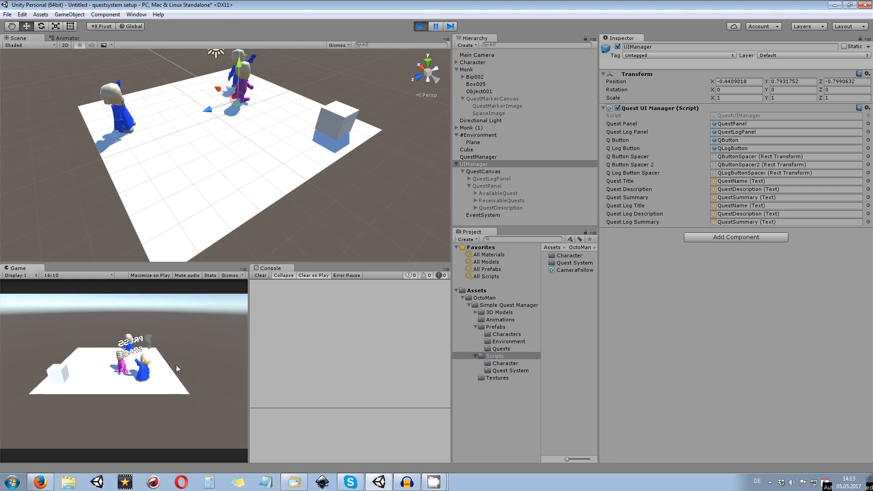
Move the character back and forth into the cube to reach Second Quest's location five times
key(a)
key(d)
key(a)
key(d)
key(a)
key(d)
key(a)
key(d)
Return the character to the second Monk and complete Second Quest from his running quests
key(d)
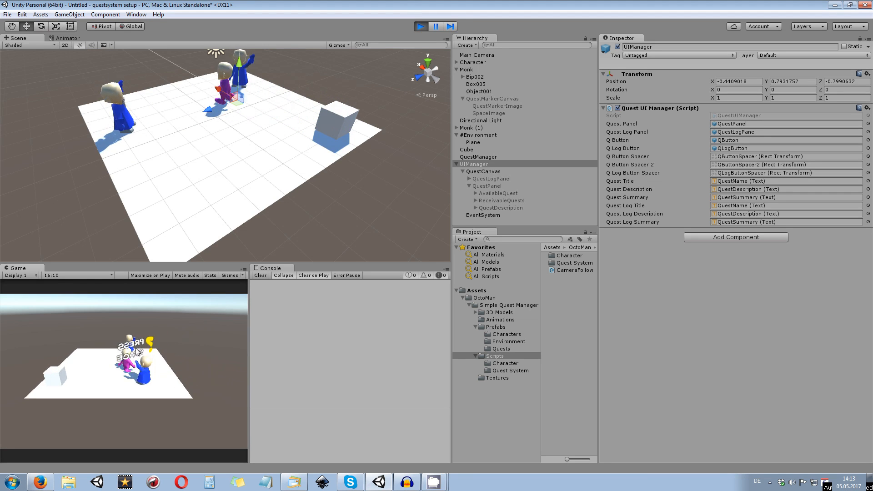
key(space)
click(96, 385)
click(159, 414)
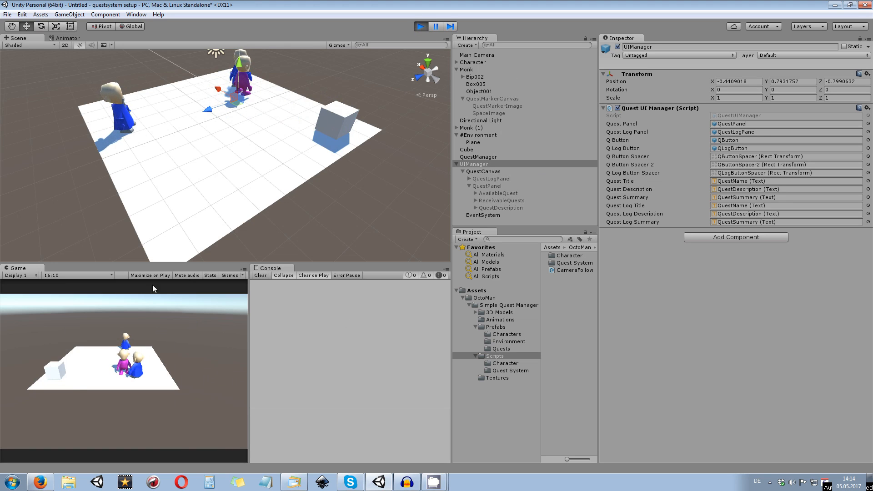
Examine the First Quest and Second Quest entries of the QuestManager during play, then stop the test run
click(498, 114)
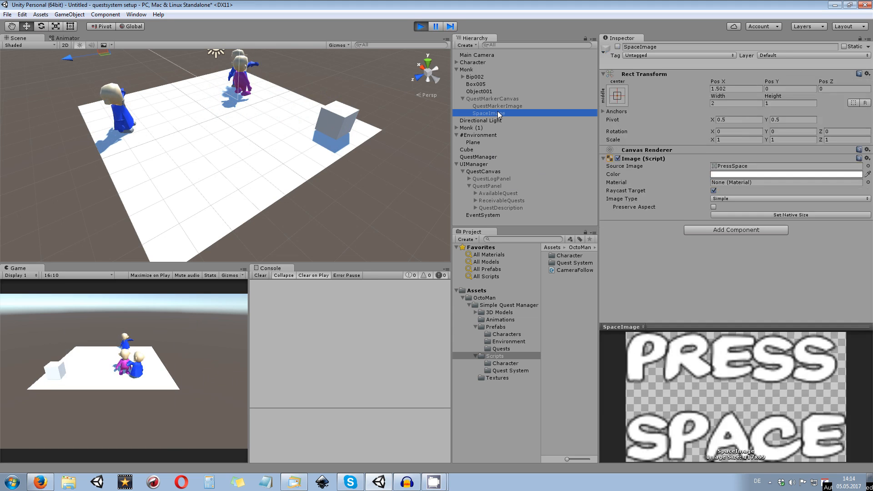
click(489, 157)
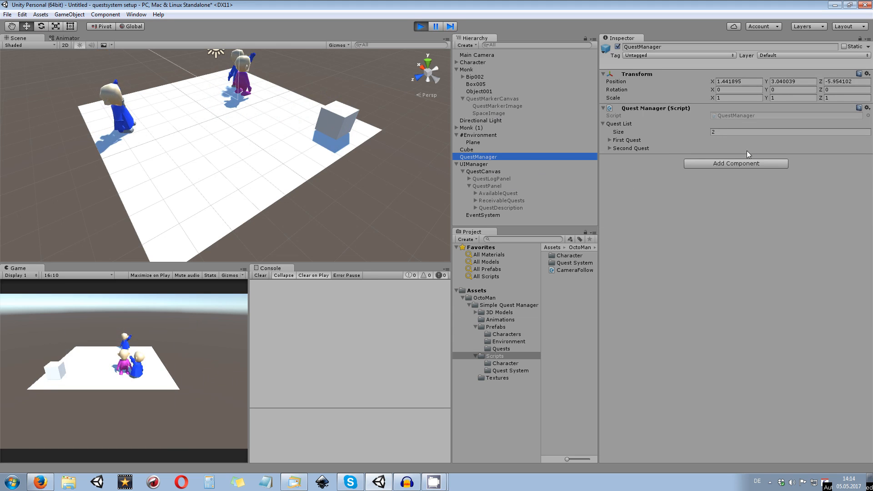
click(609, 141)
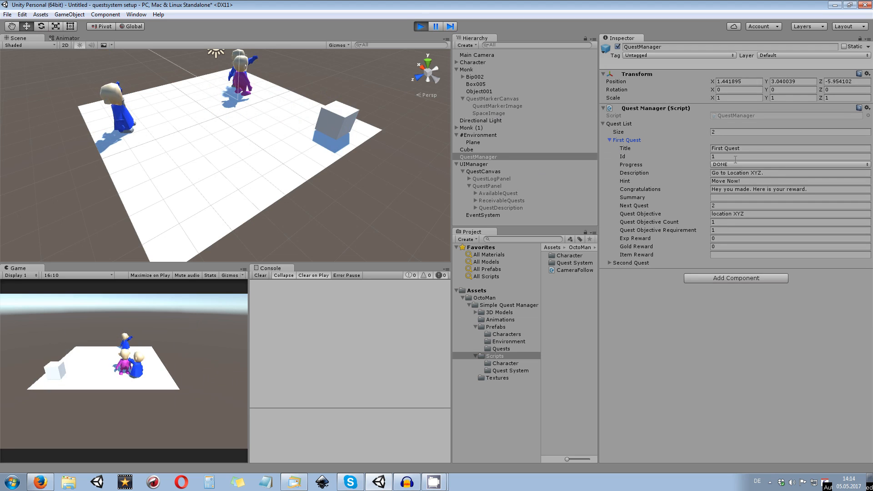
click(609, 262)
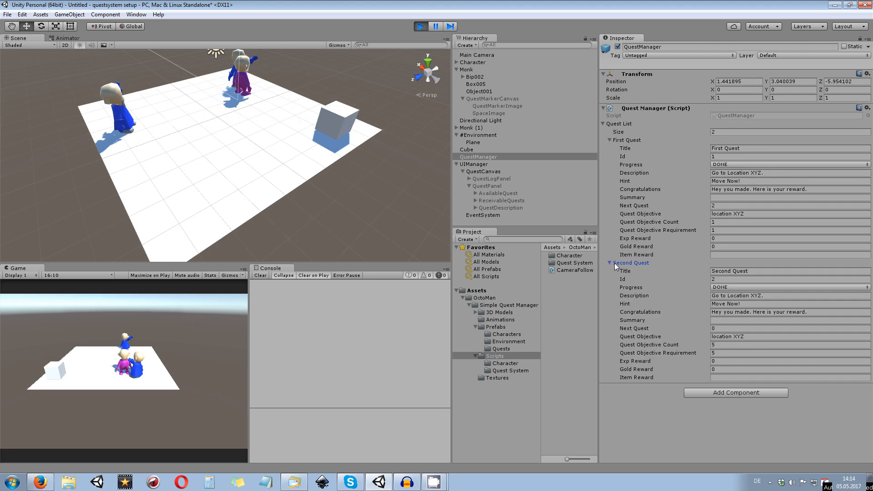
click(421, 27)
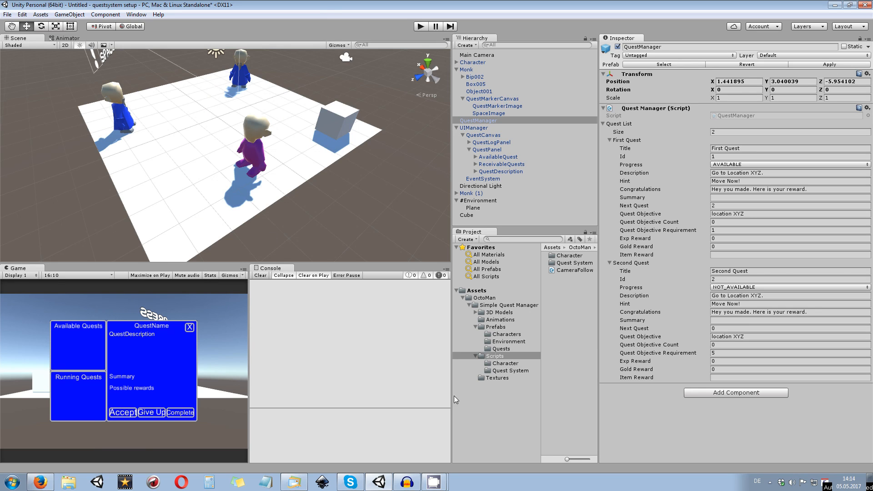
Browse the Simple Quest Manager assets from the Quests prefabs to the SaveLoad script among the Quest System scripts
click(500, 348)
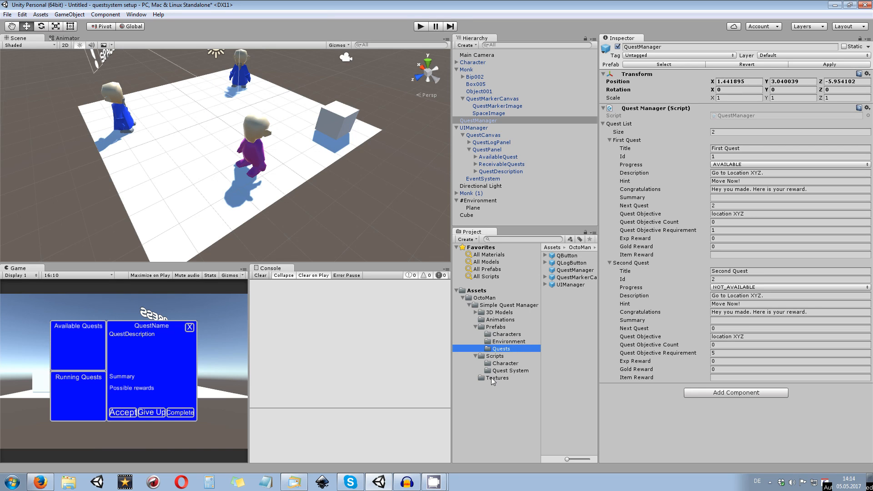
click(498, 306)
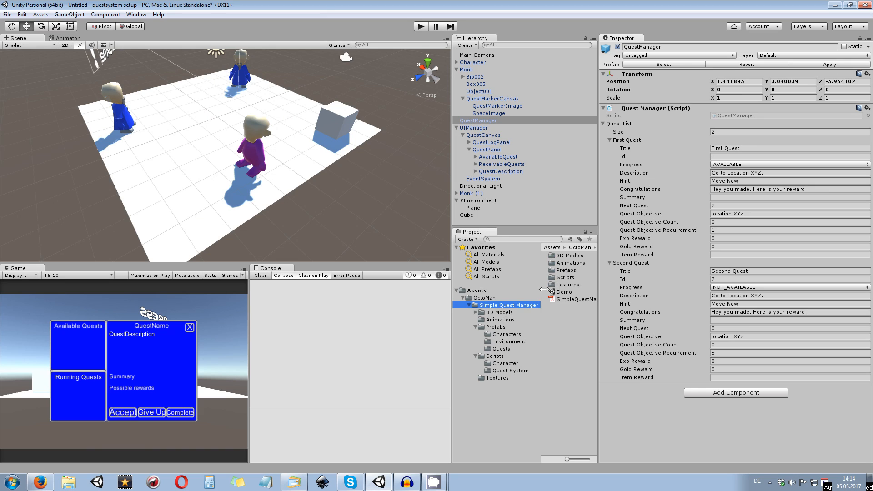
click(563, 278)
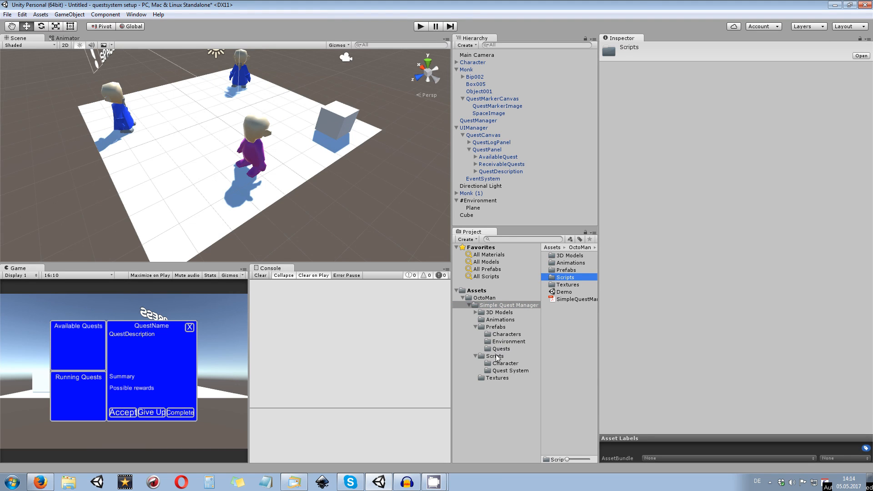
click(495, 356)
double_click(557, 263)
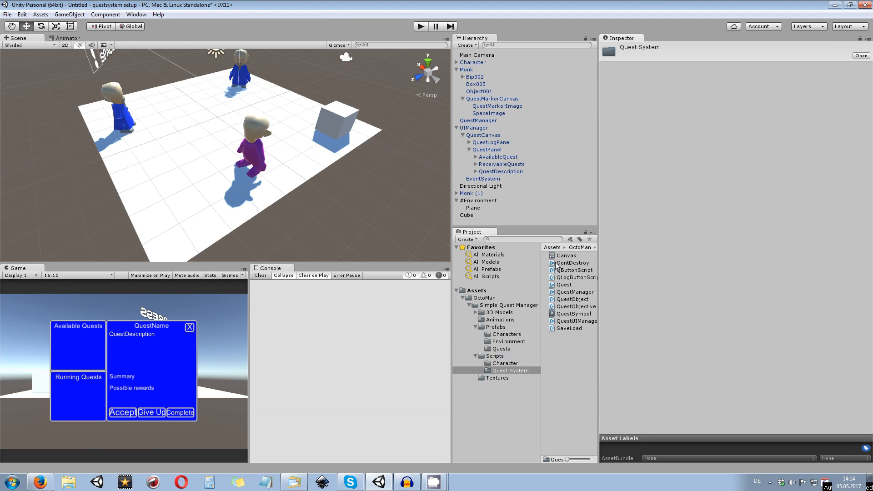
click(567, 332)
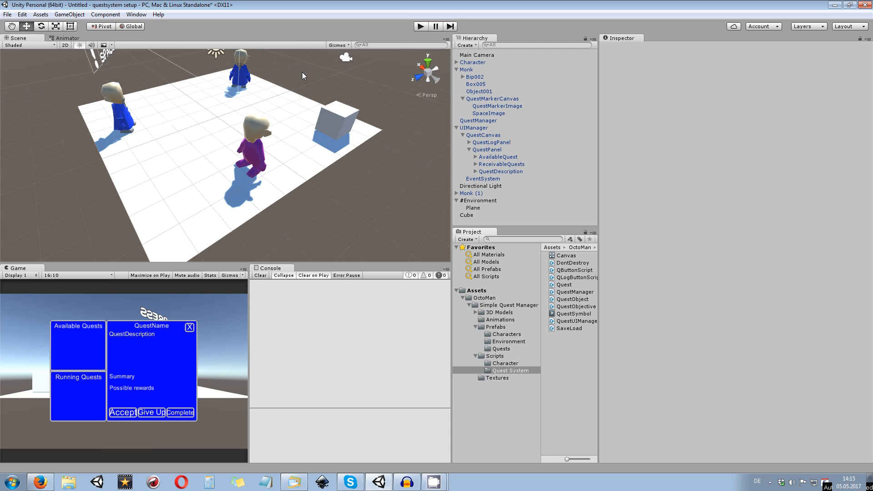
scroll(309, 91, down, 5)
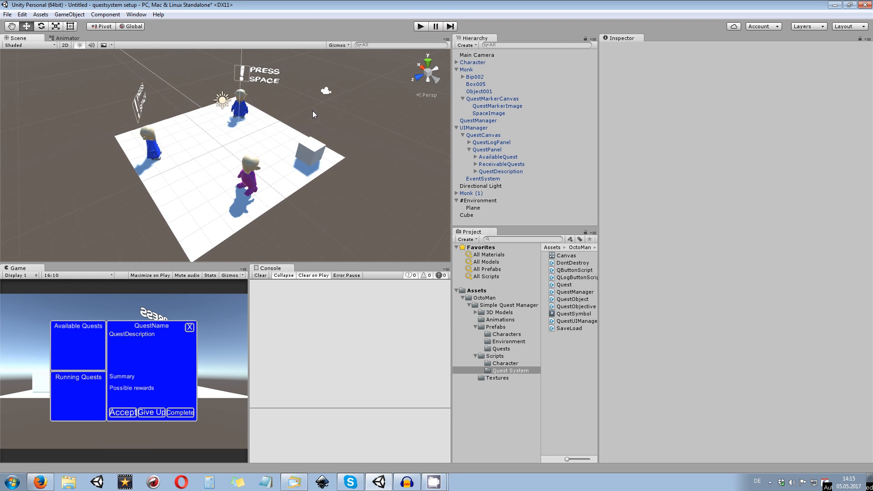
scroll(313, 110, up, 1)
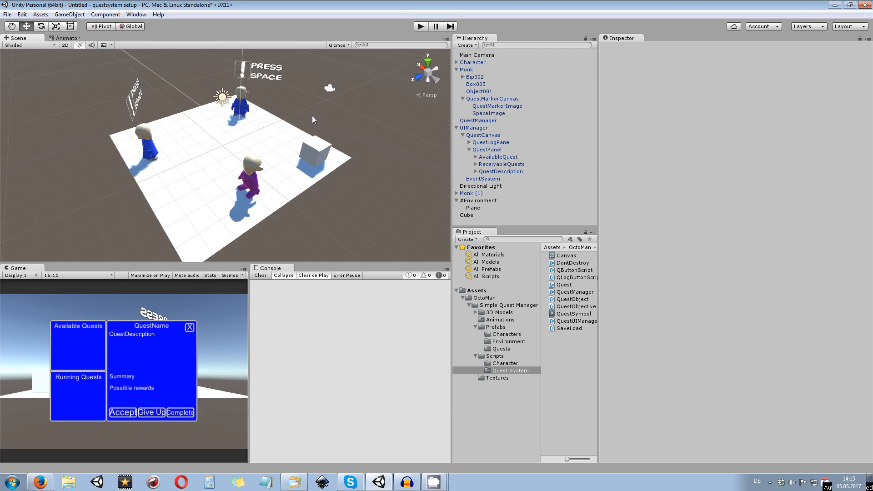